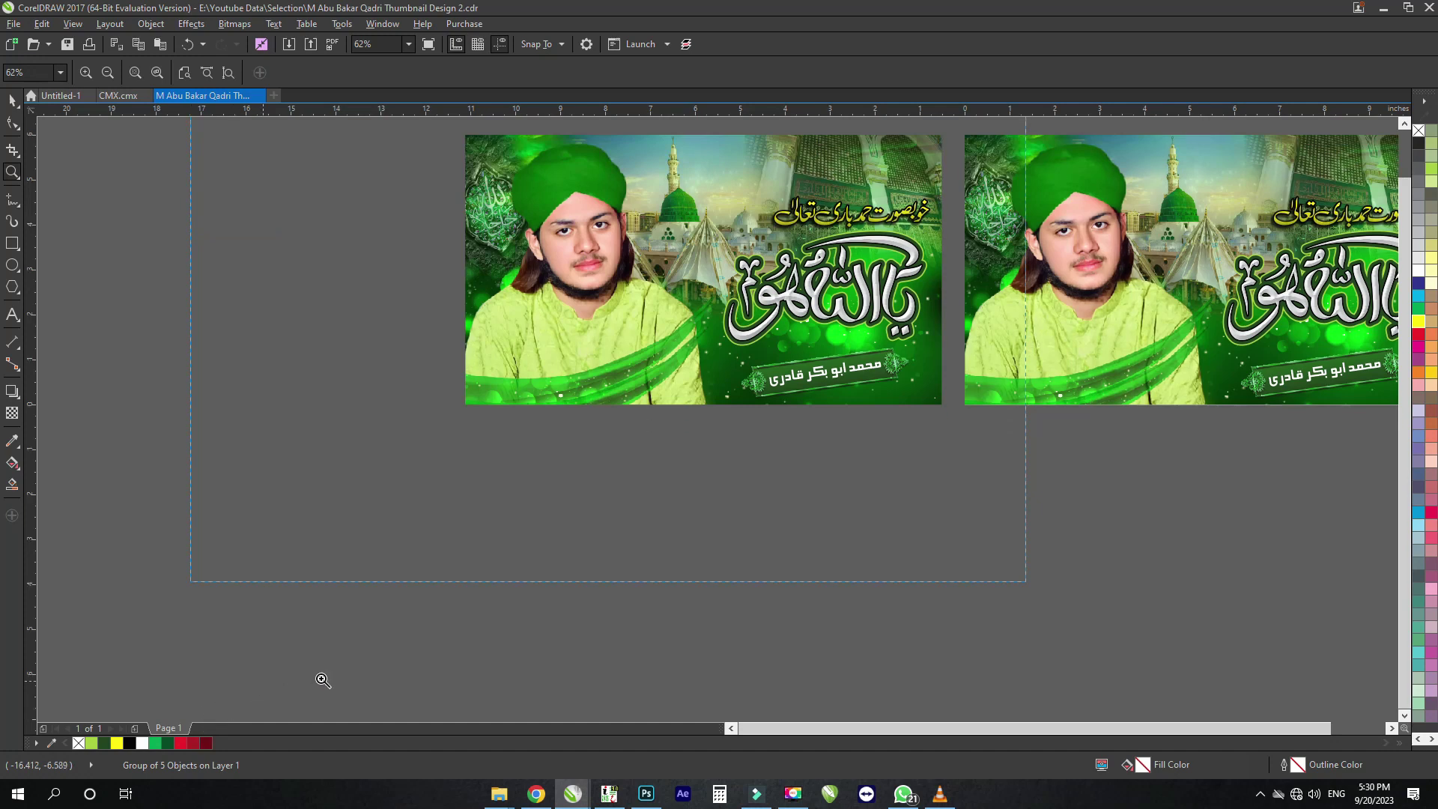
# Ungroup the left thumbnail and move its yellow Urdu headline into the empty area below it
pyautogui.press('space')
pyautogui.press('space')
pyautogui.press('space')
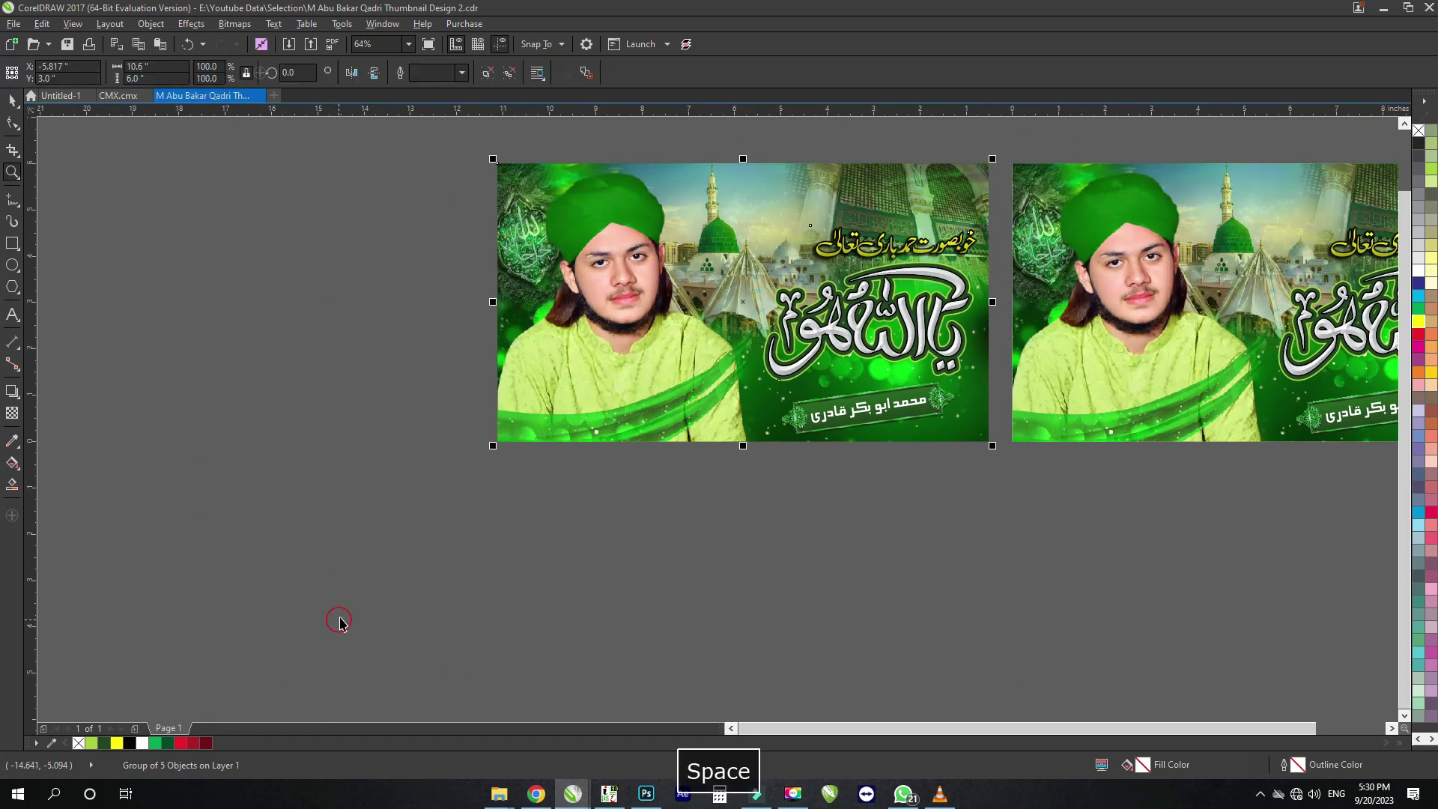
pyautogui.hotkey('ctrl', 'u')
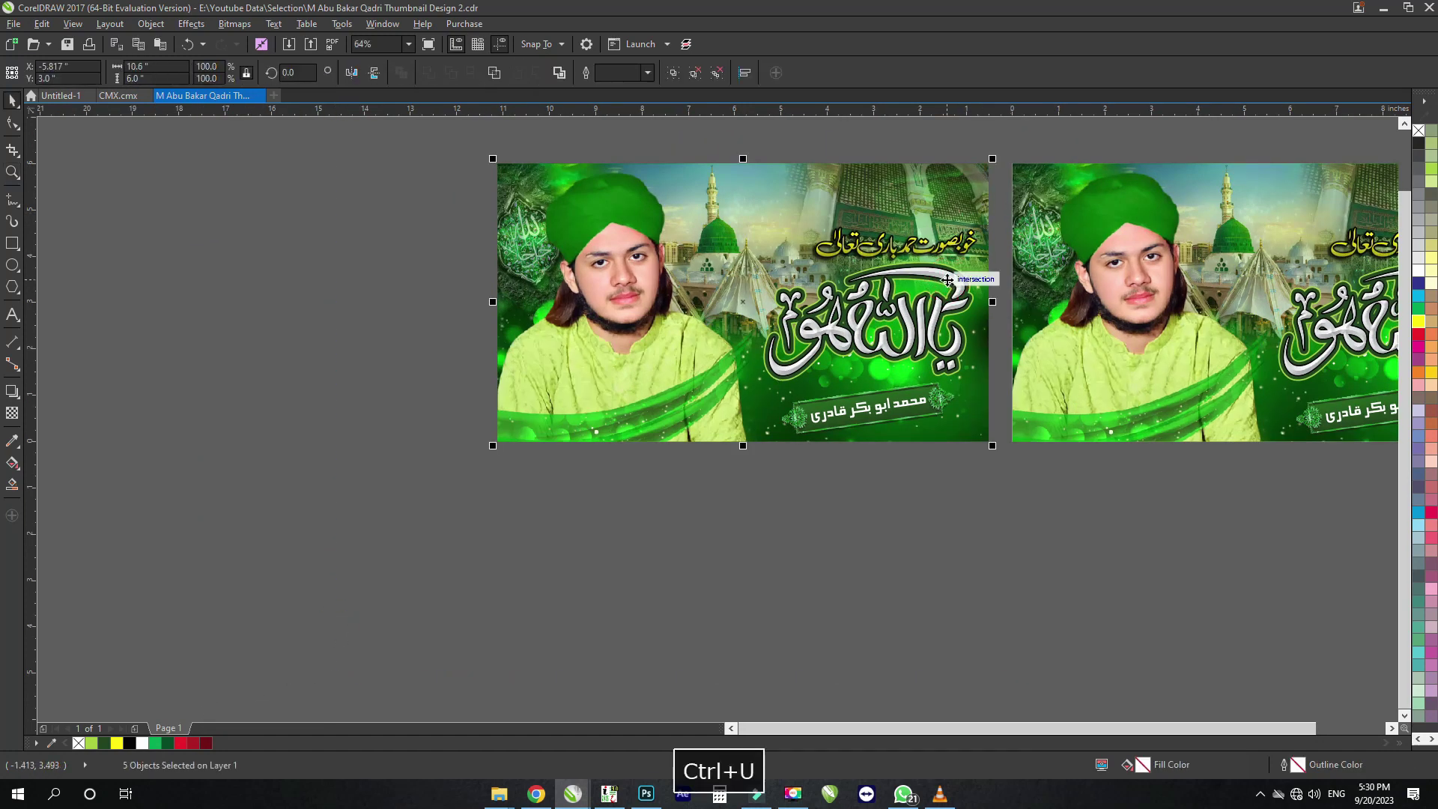
pyautogui.click(948, 146)
pyautogui.moveTo(946, 254); pyautogui.dragTo(905, 567)
# Move the outline and bevel layers of the large calligraphy below the thumbnail by repeating the headline's move
pyautogui.click(937, 341)
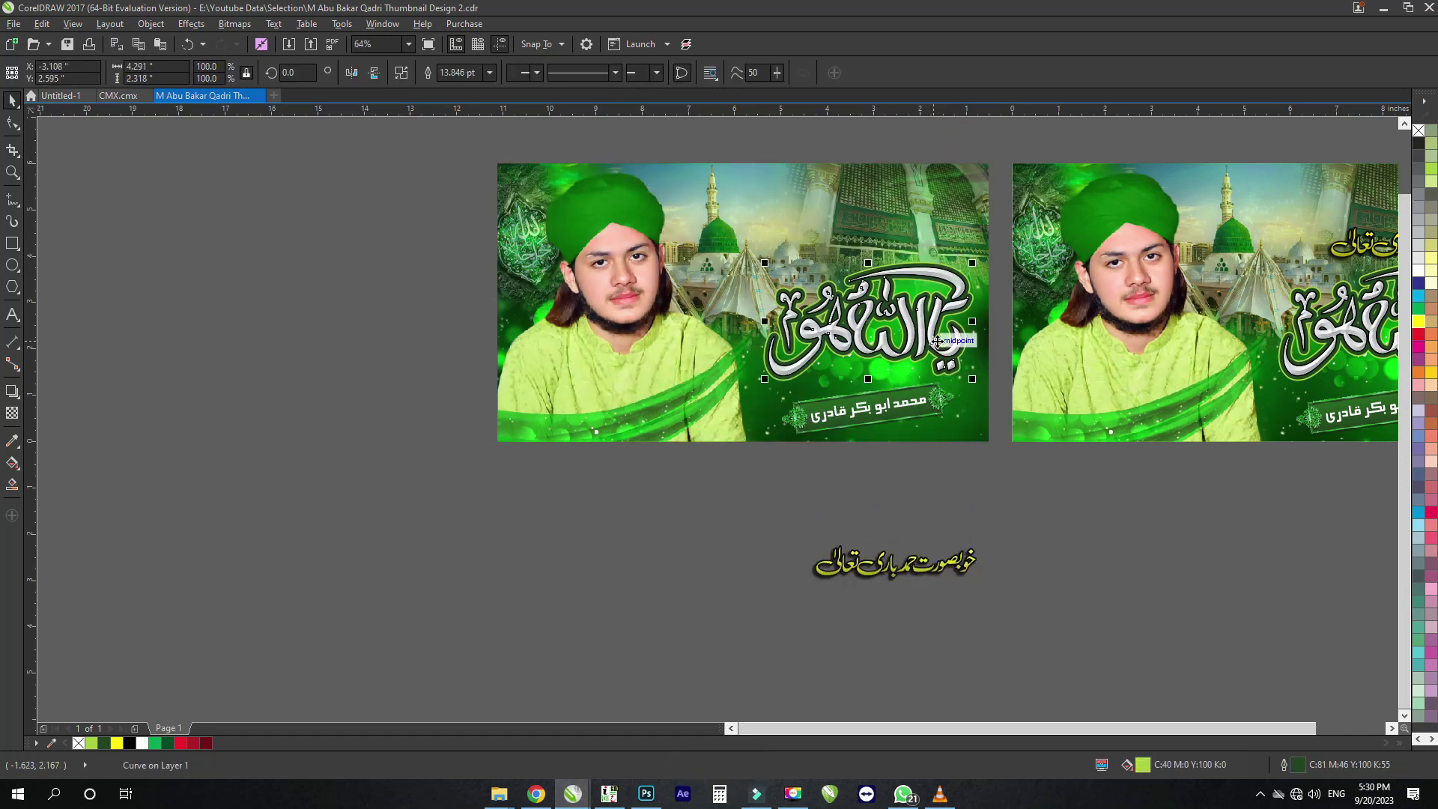
pyautogui.hotkey('ctrl', 'r')
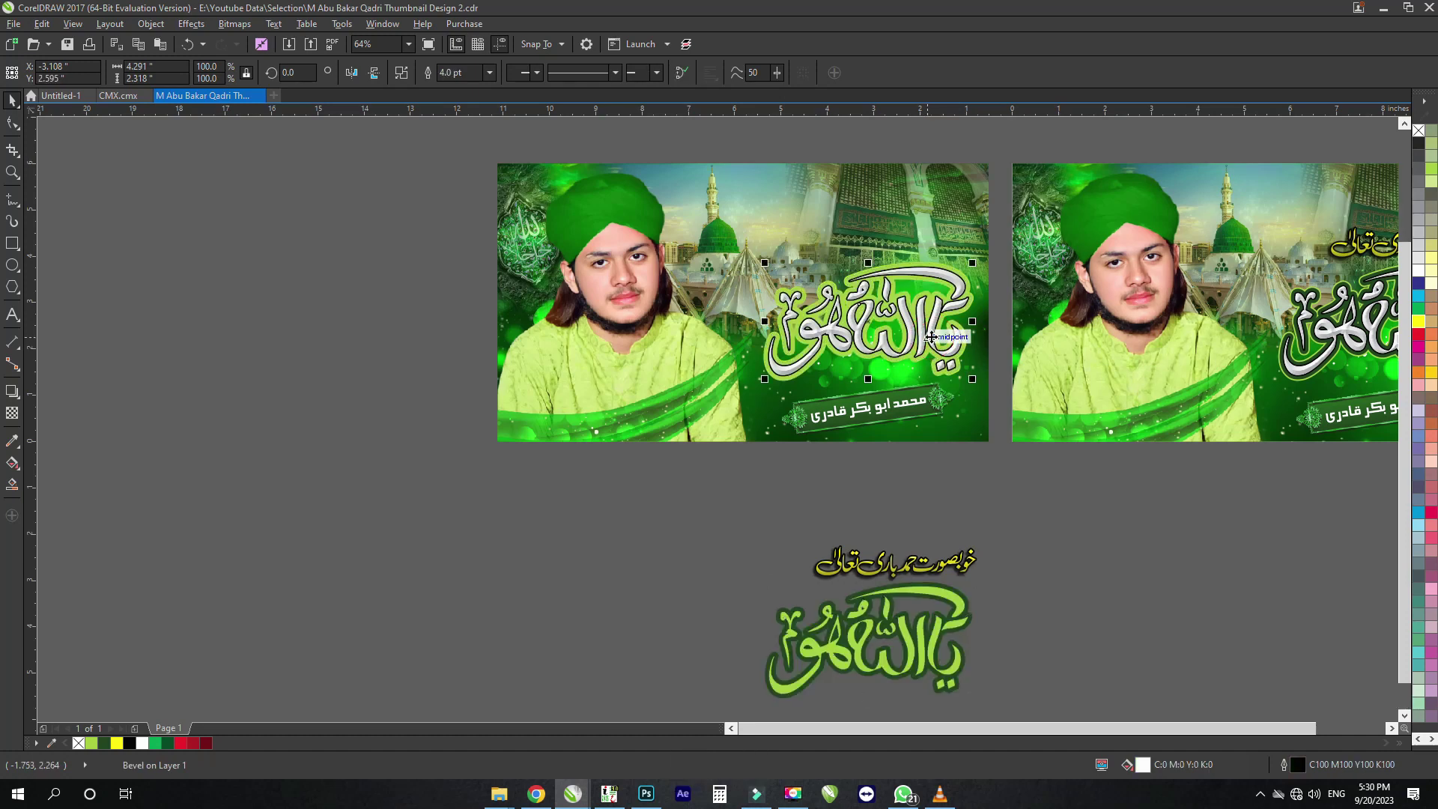
pyautogui.hotkey('ctrl', 'r')
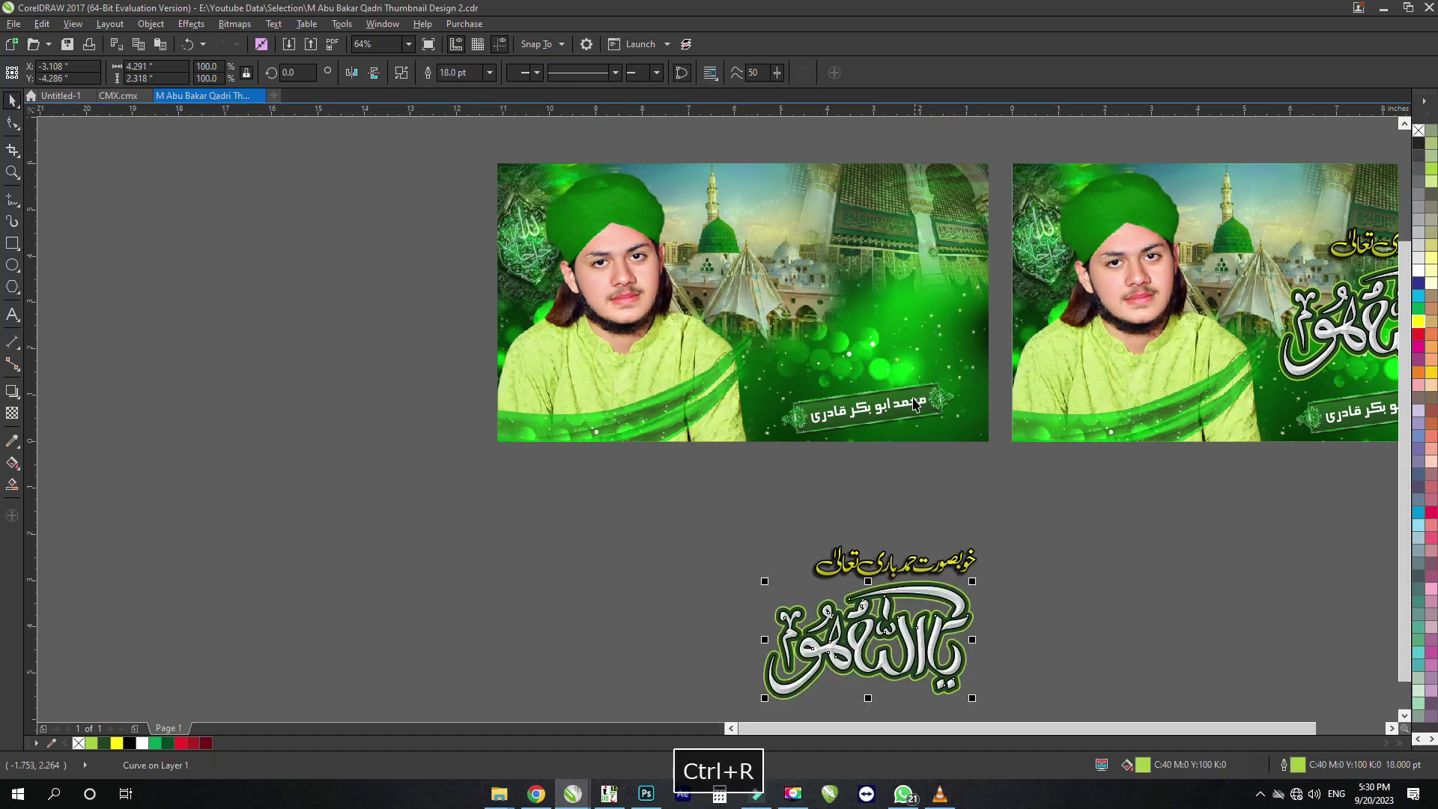
# Move the white name text, its dark shadow copy and the green banner below the thumbnail by the same distance
pyautogui.click(915, 404)
pyautogui.hotkey('ctrl', 'r')
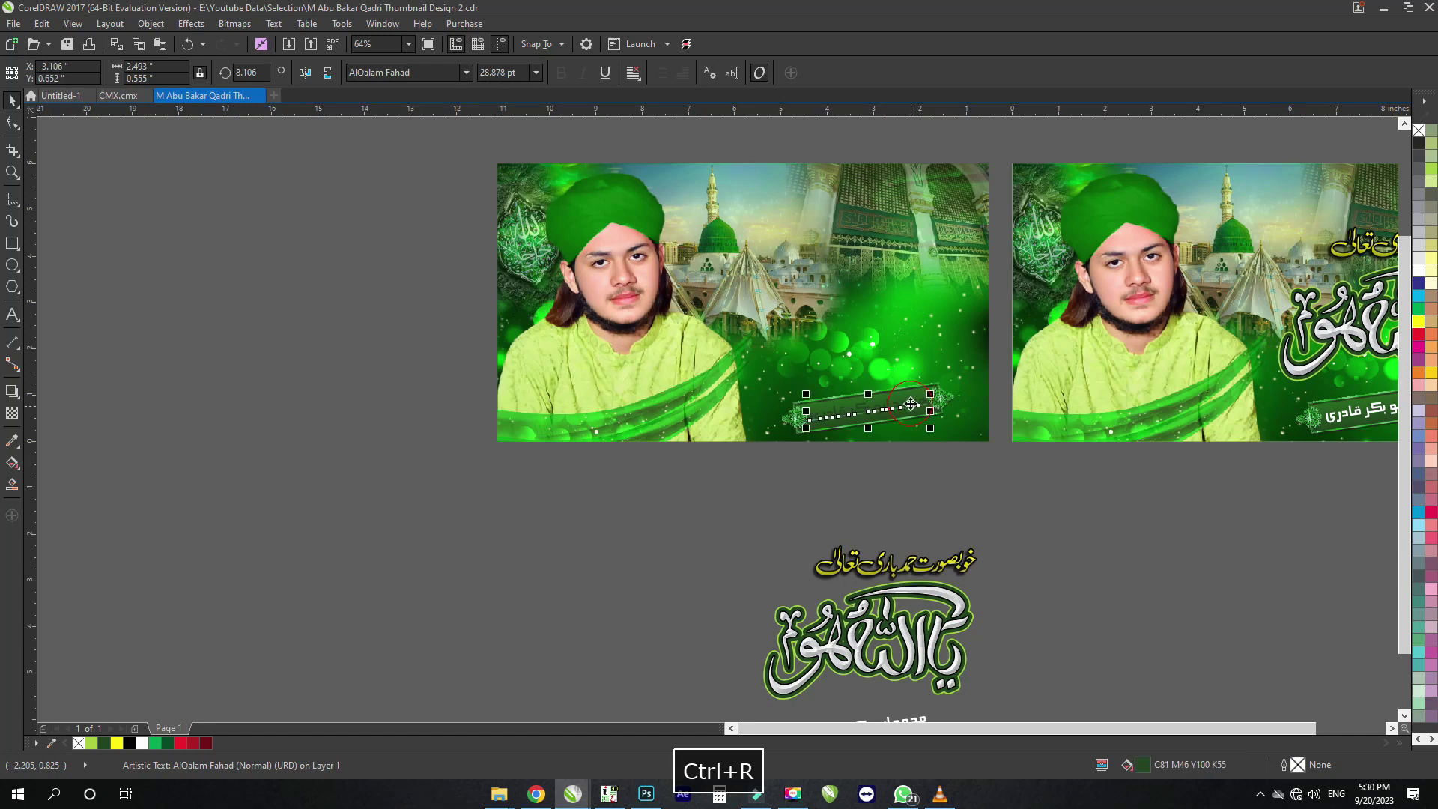
pyautogui.hotkey('ctrl', 'r')
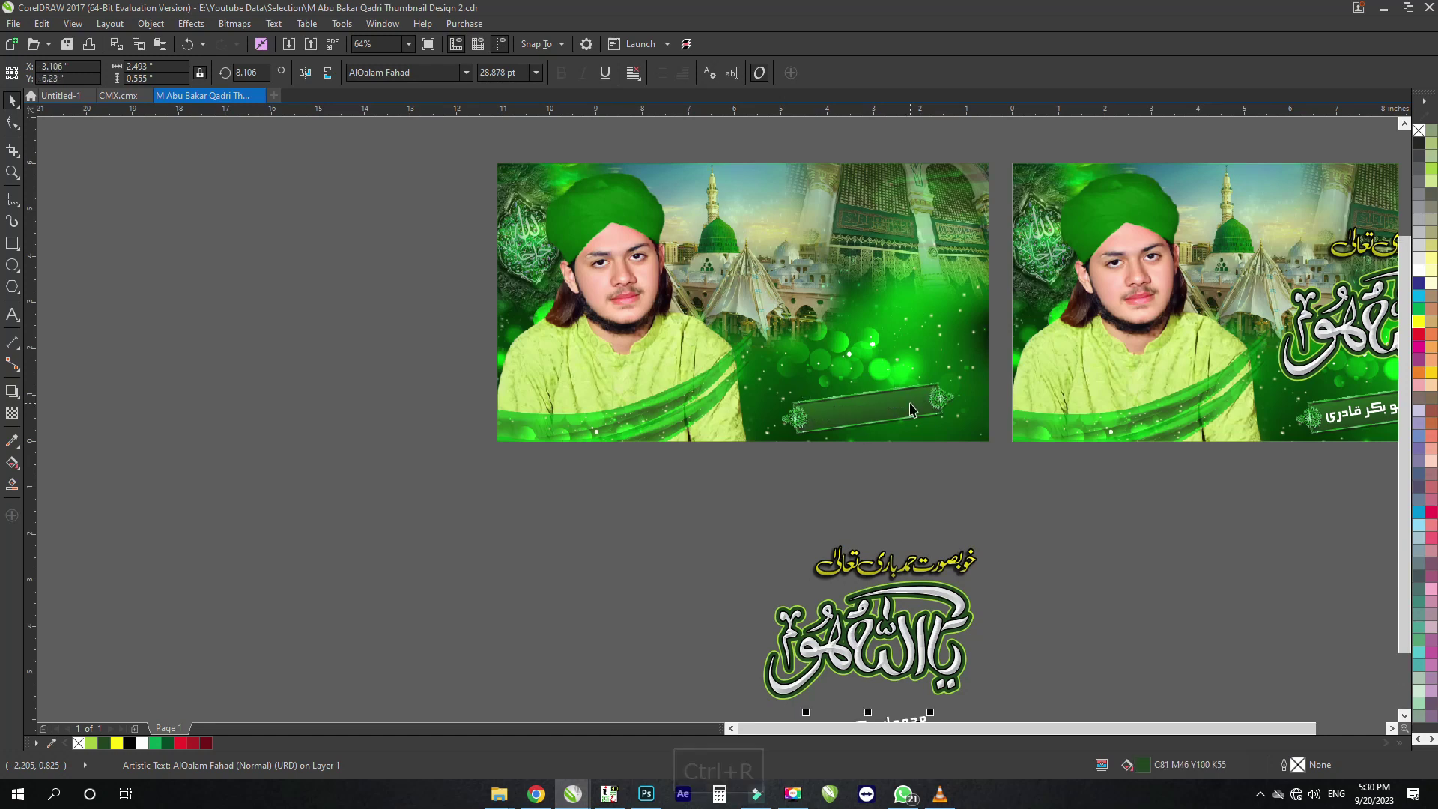
pyautogui.click(912, 409)
pyautogui.hotkey('ctrl', 'r')
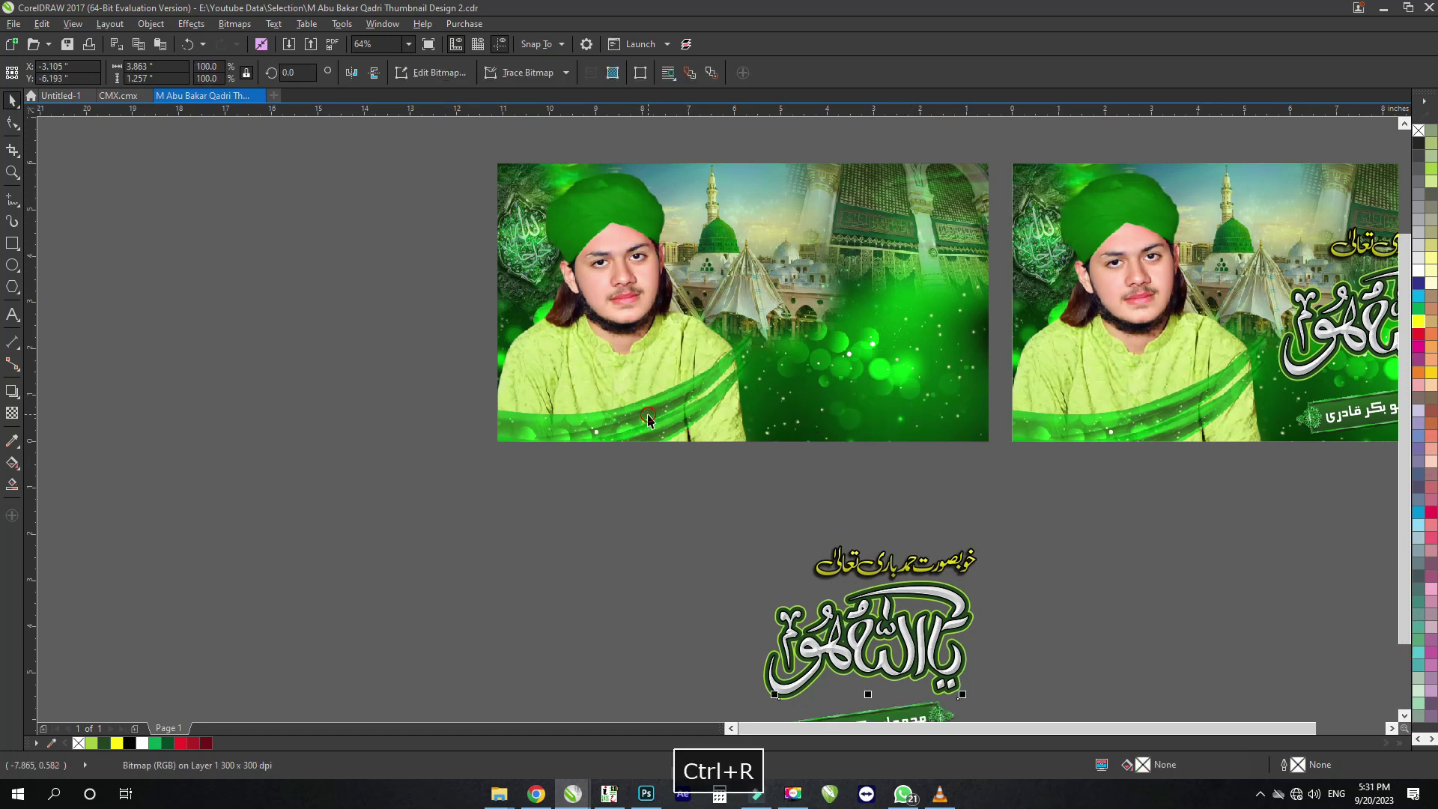
pyautogui.click(648, 417)
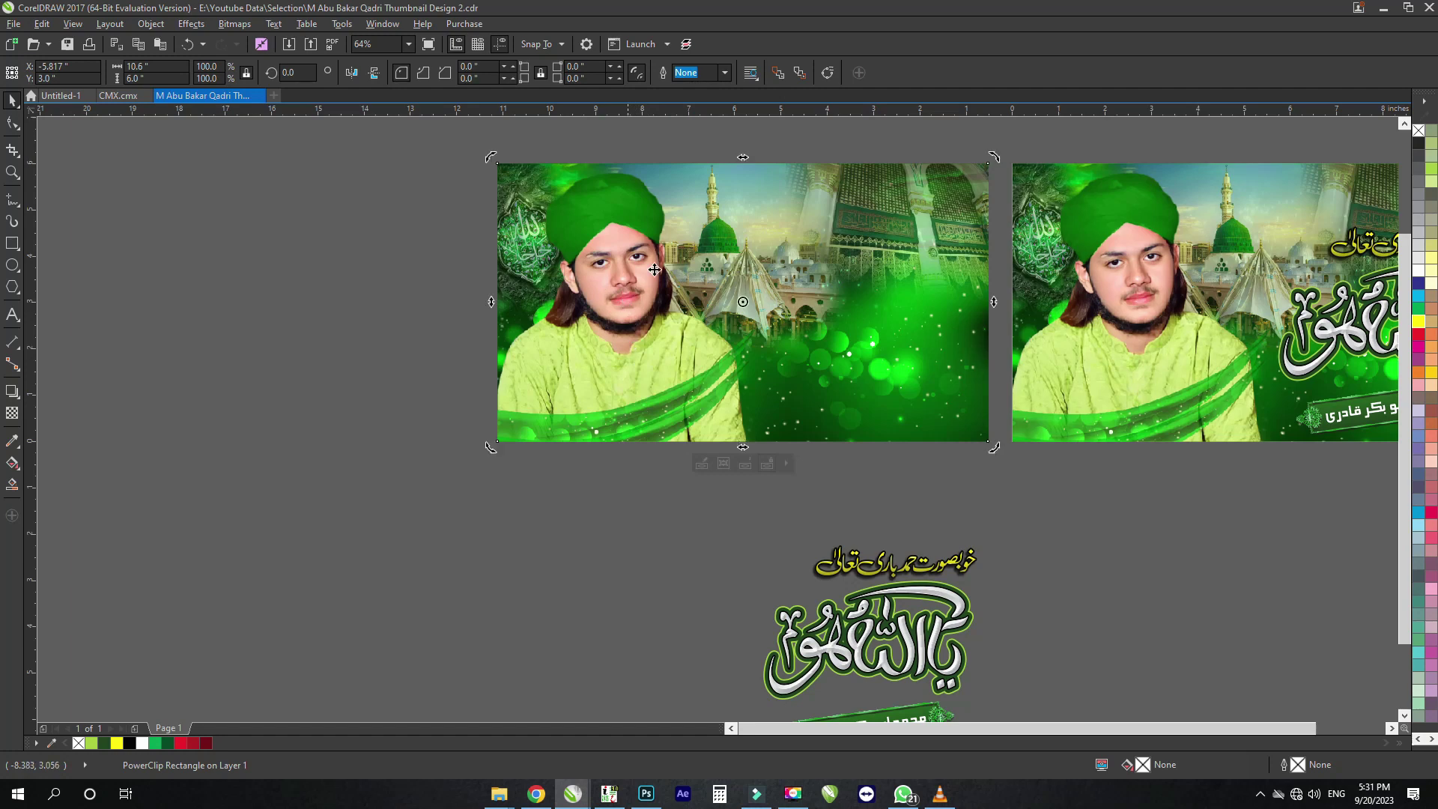
pyautogui.moveTo(1020, 131); pyautogui.dragTo(588, 494)
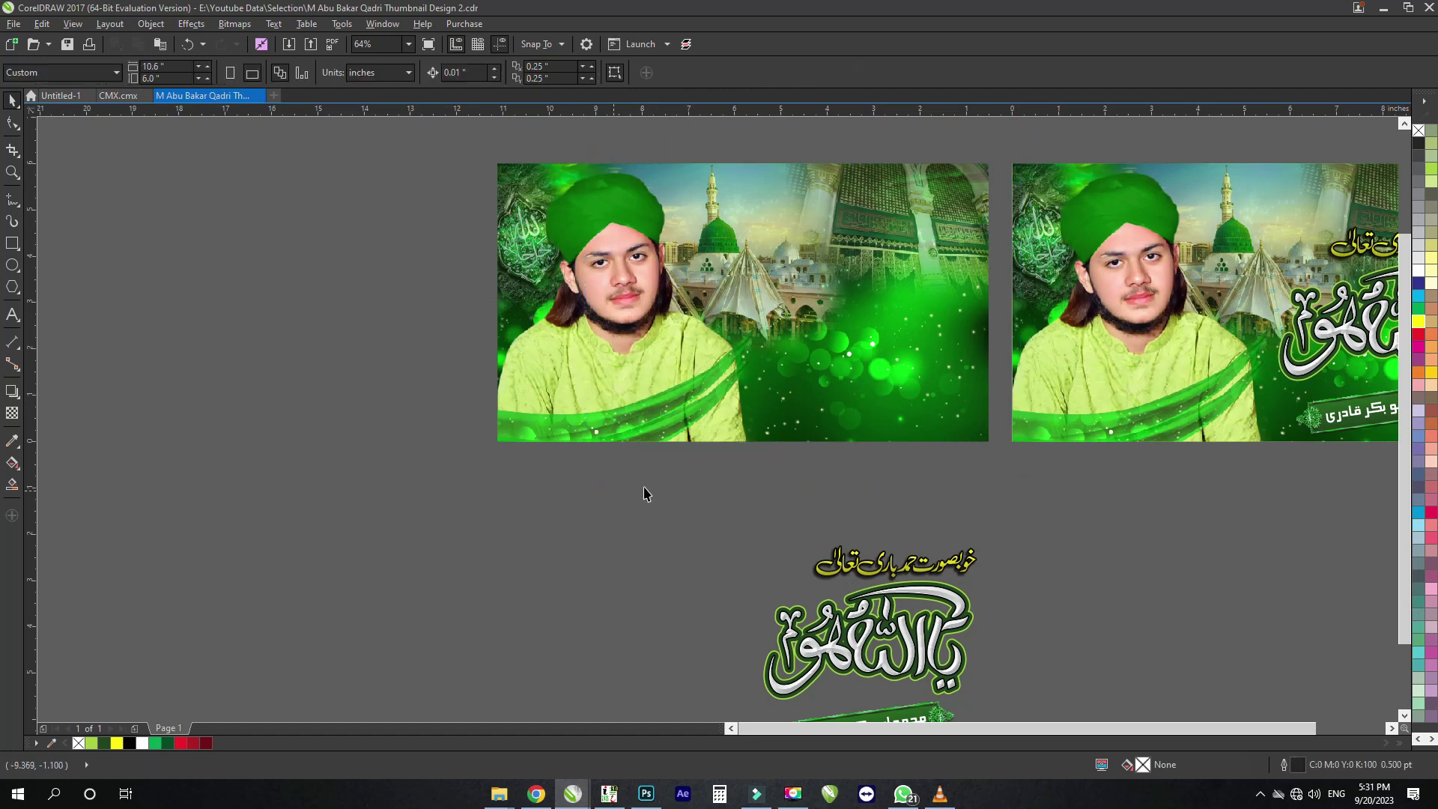
pyautogui.moveTo(785, 475); pyautogui.dragTo(440, 135)
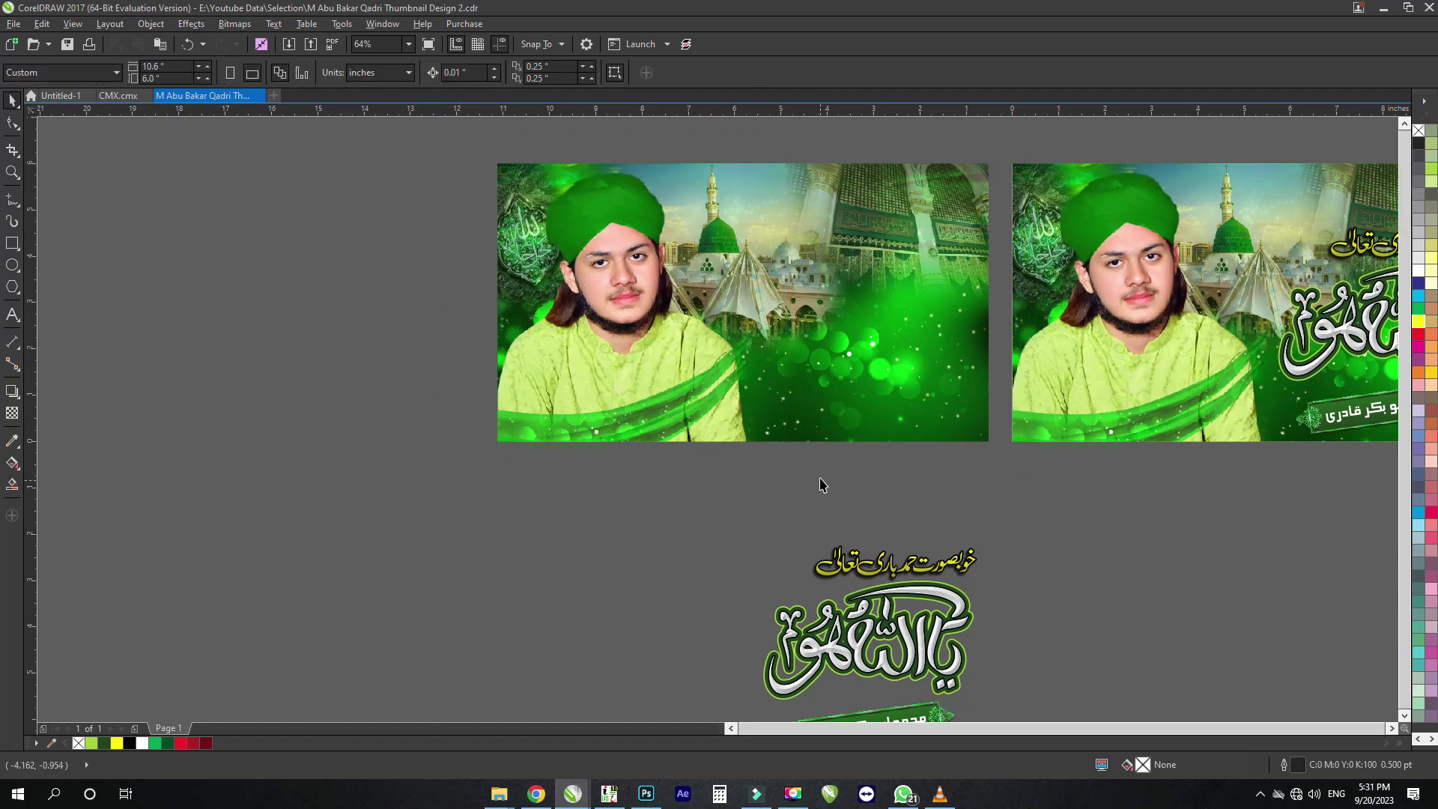
# Place a copy of the large calligraphy beside the original and spread its bevel, green lettering and thick outline layers apart
pyautogui.scroll(-3, 819, 482)
pyautogui.press('z')
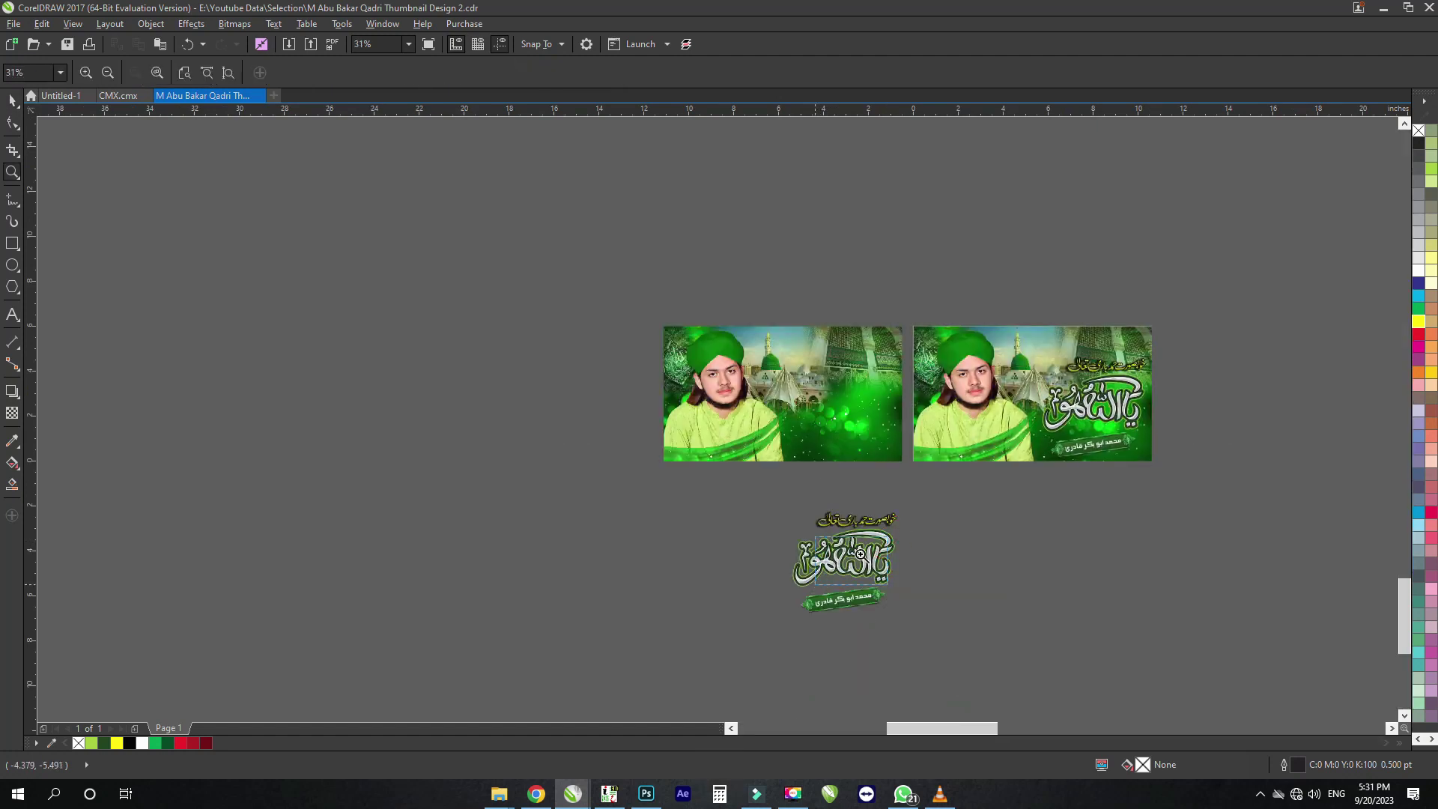
pyautogui.moveTo(886, 541); pyautogui.dragTo(884, 519)
pyautogui.scroll(-3, 702, 372)
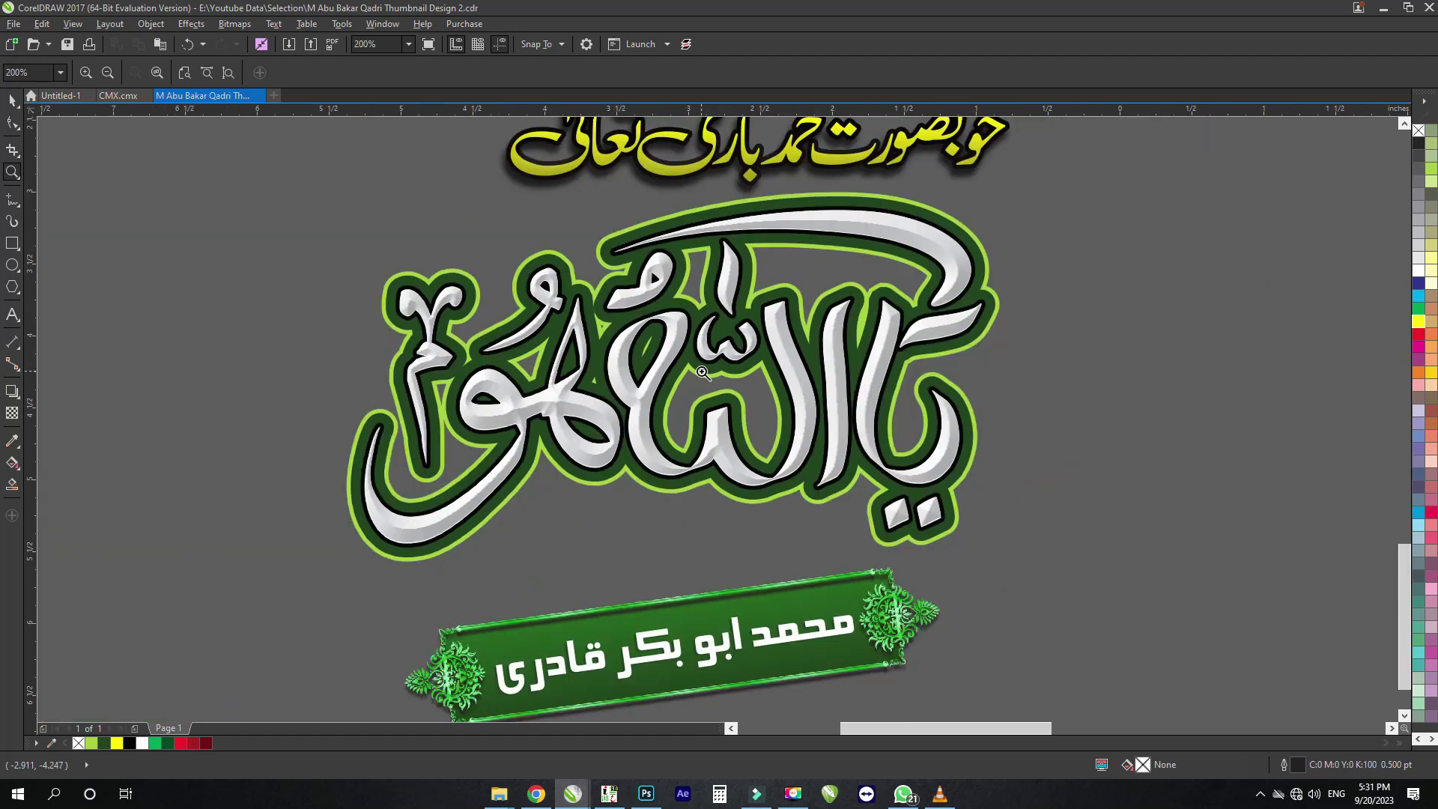
pyautogui.press('space')
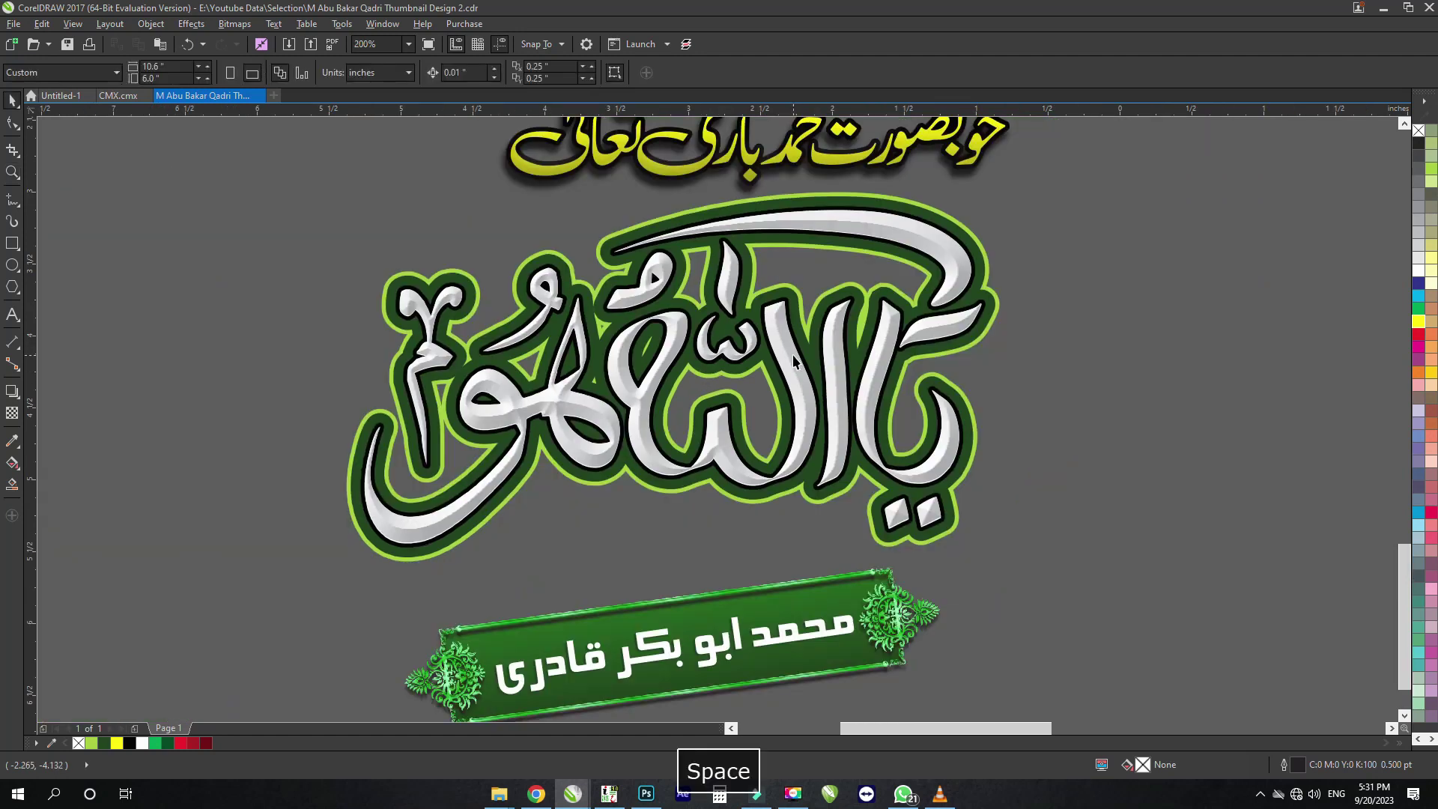
pyautogui.keyDown('ctrl'); pyautogui.click(794, 362); pyautogui.keyUp('ctrl')
pyautogui.click(1161, 387)
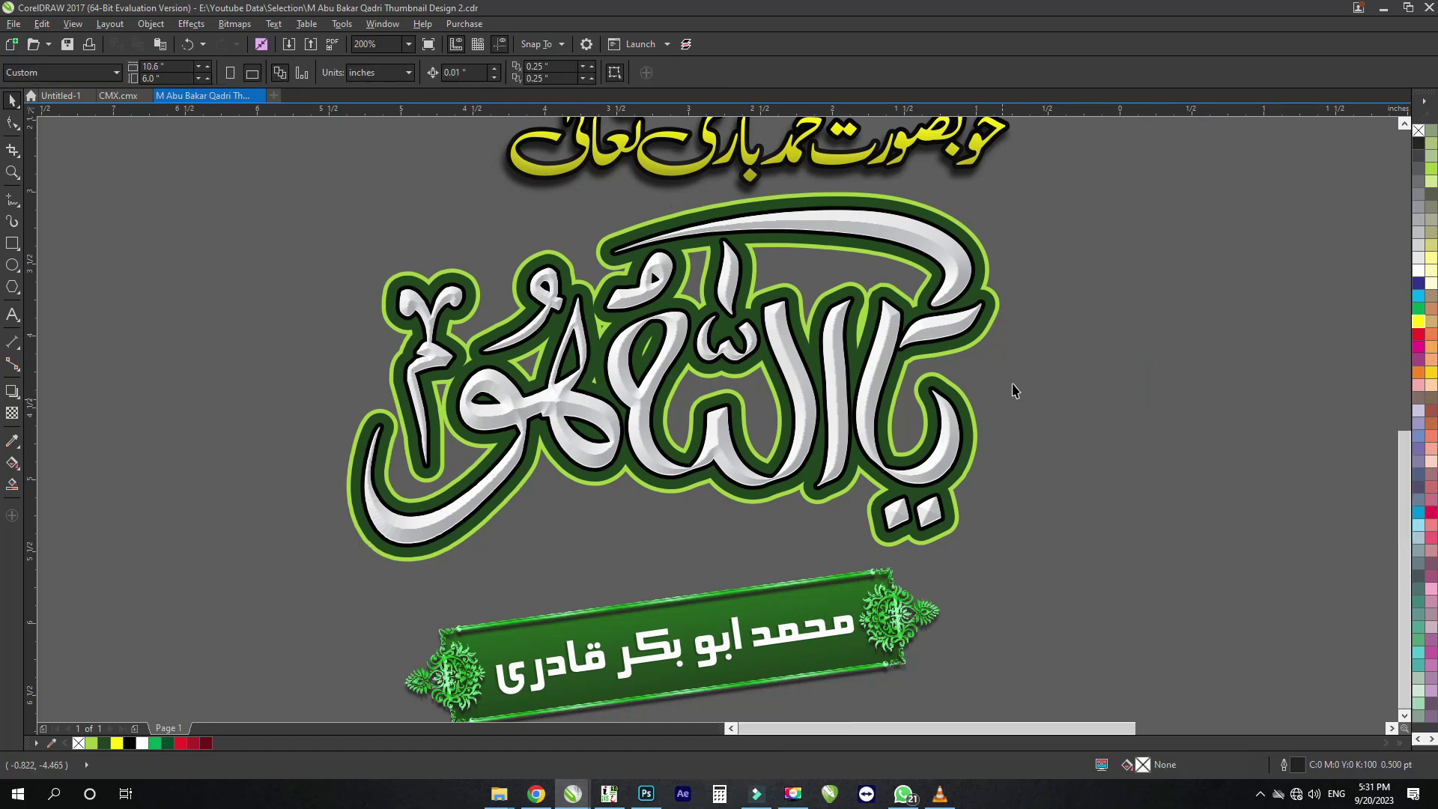
pyautogui.scroll(-1, 1015, 390)
pyautogui.moveTo(1076, 283); pyautogui.dragTo(1092, 667)
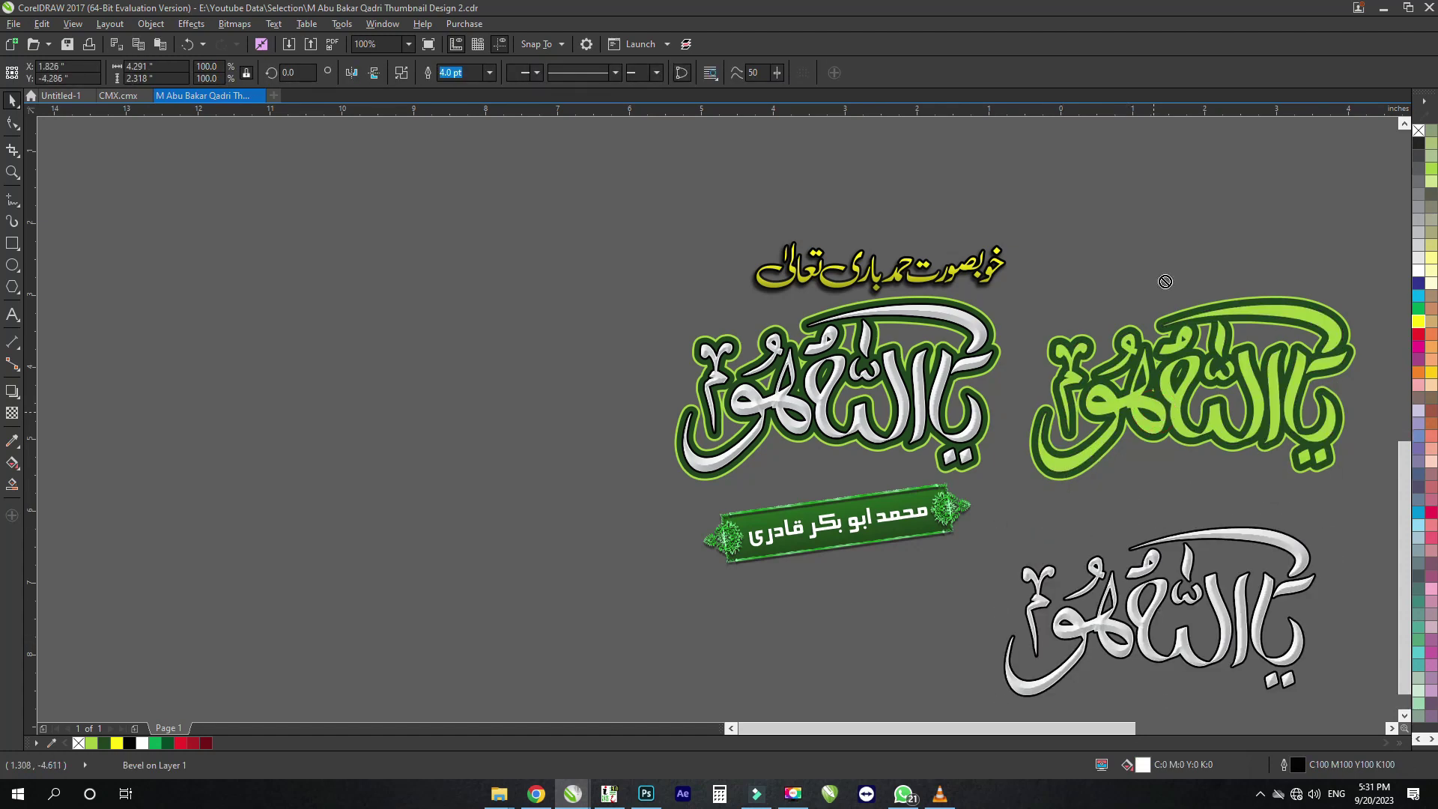
pyautogui.moveTo(1157, 427); pyautogui.dragTo(1169, 227)
pyautogui.moveTo(1164, 422); pyautogui.dragTo(1209, 417)
# Delete all the spread-out calligraphy copies beside the original
pyautogui.scroll(-2, 1120, 442)
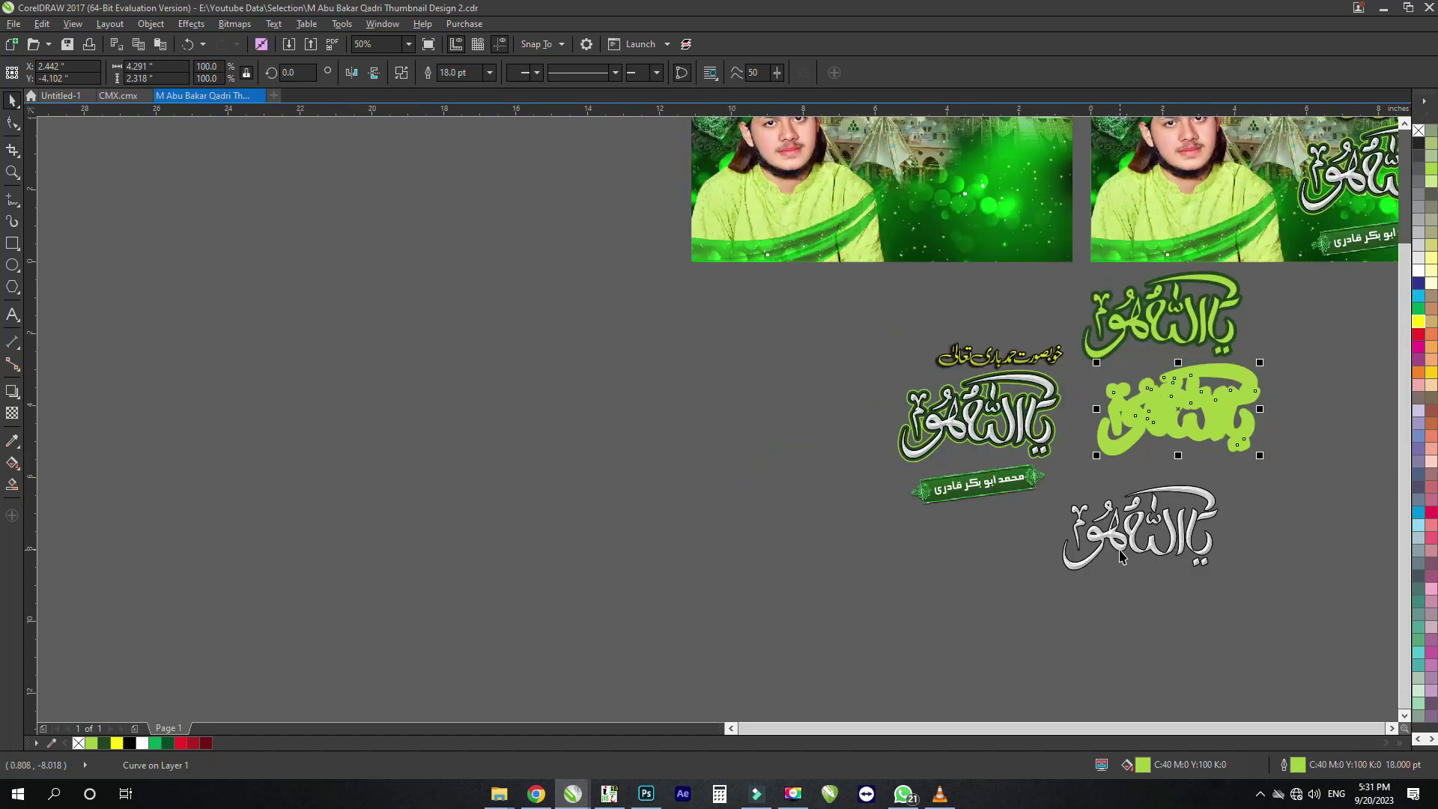
pyautogui.keyDown('shift'); pyautogui.click(1124, 543); pyautogui.keyUp('shift')
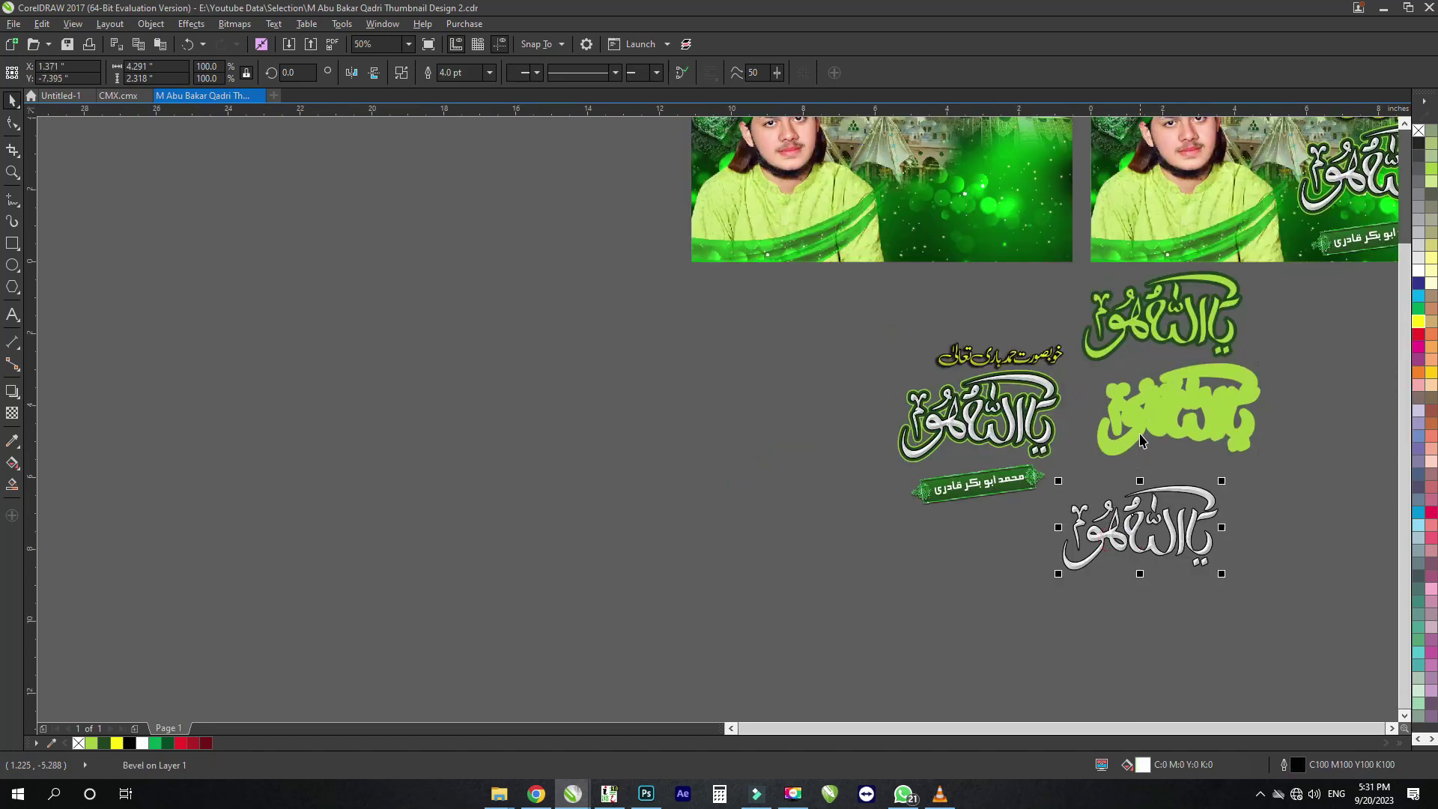
pyautogui.keyDown('shift'); pyautogui.click(1160, 332); pyautogui.keyUp('shift')
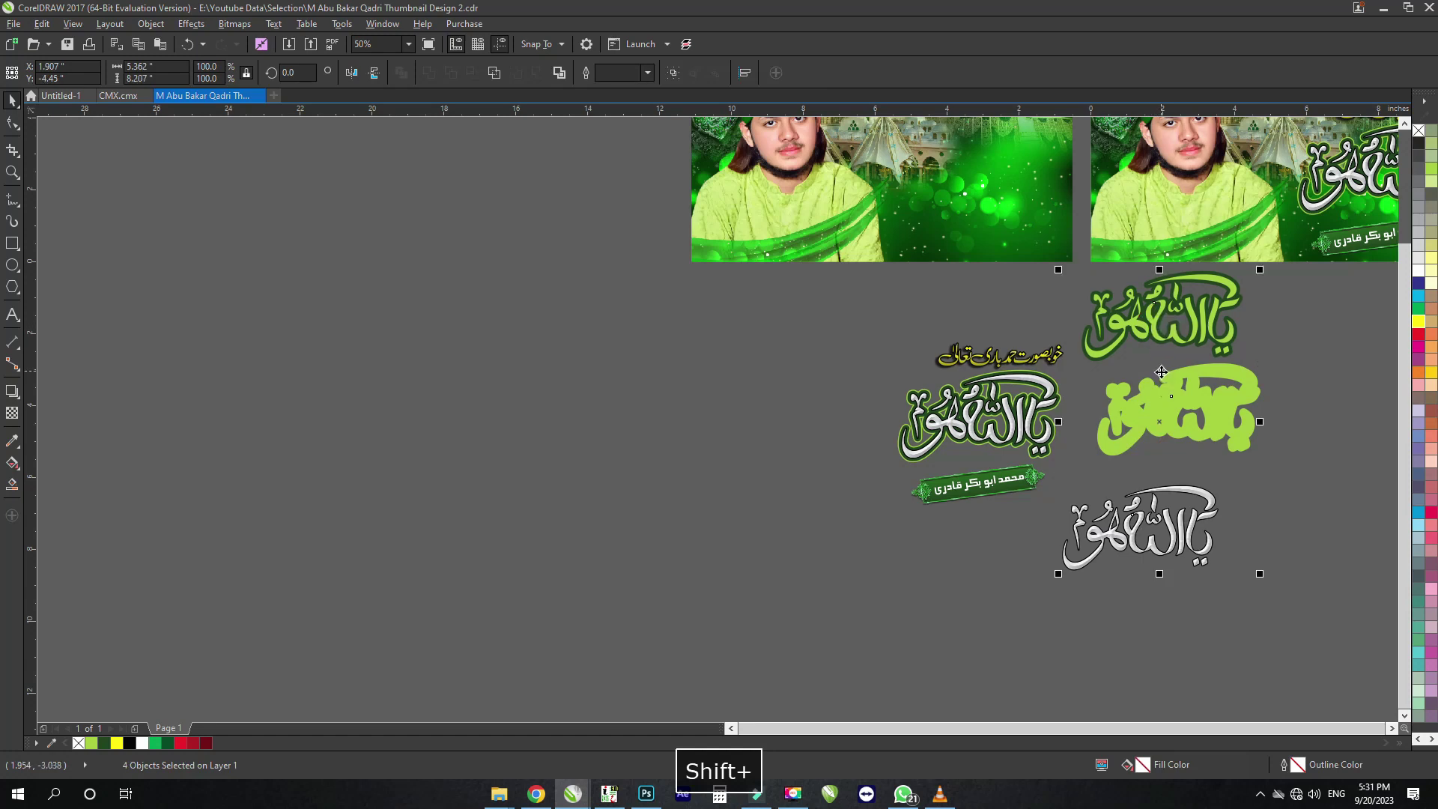
pyautogui.press('Delete')
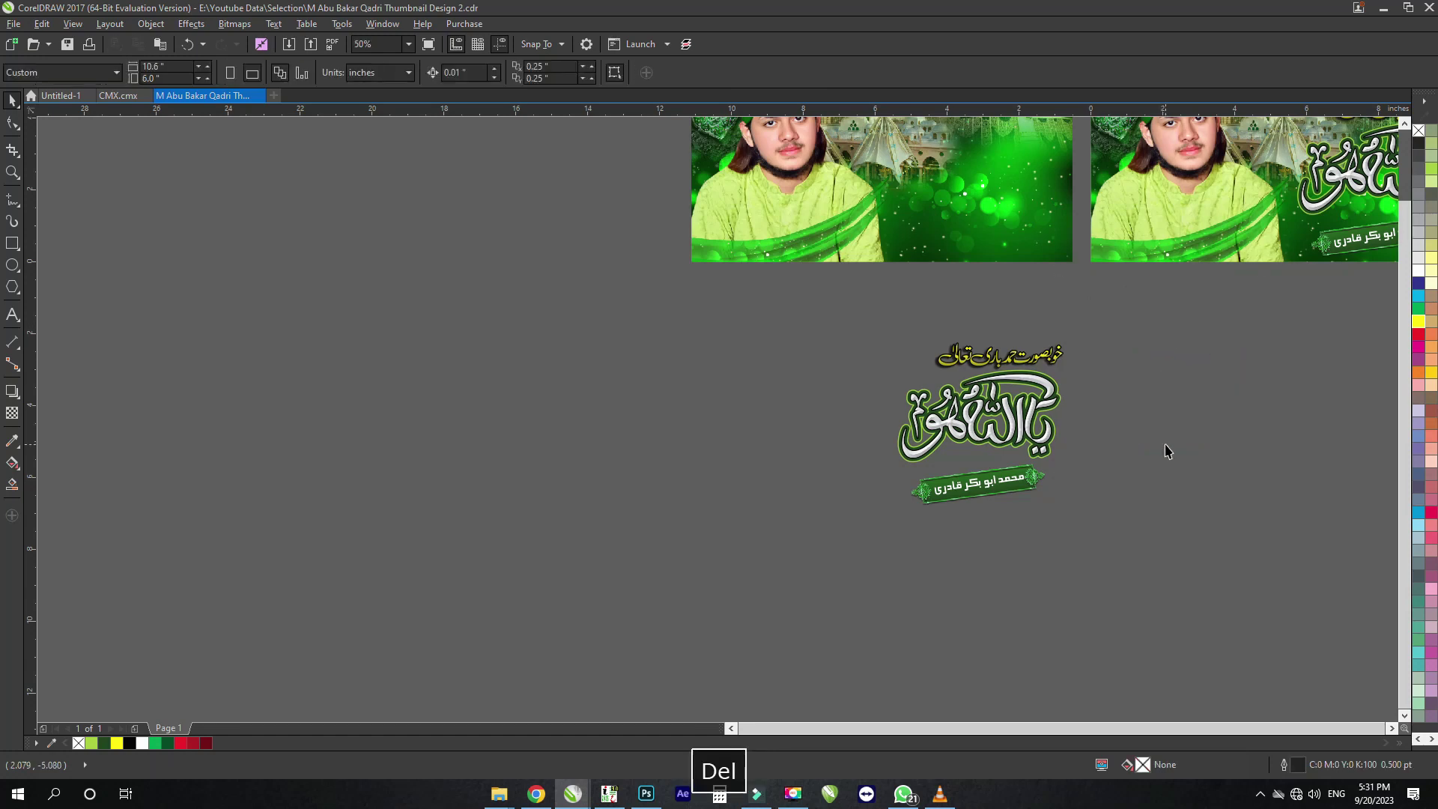
# Open the left thumbnail's PowerClip contents for editing and ungroup them
pyautogui.press('z')
pyautogui.moveTo(1013, 466); pyautogui.dragTo(1047, 487)
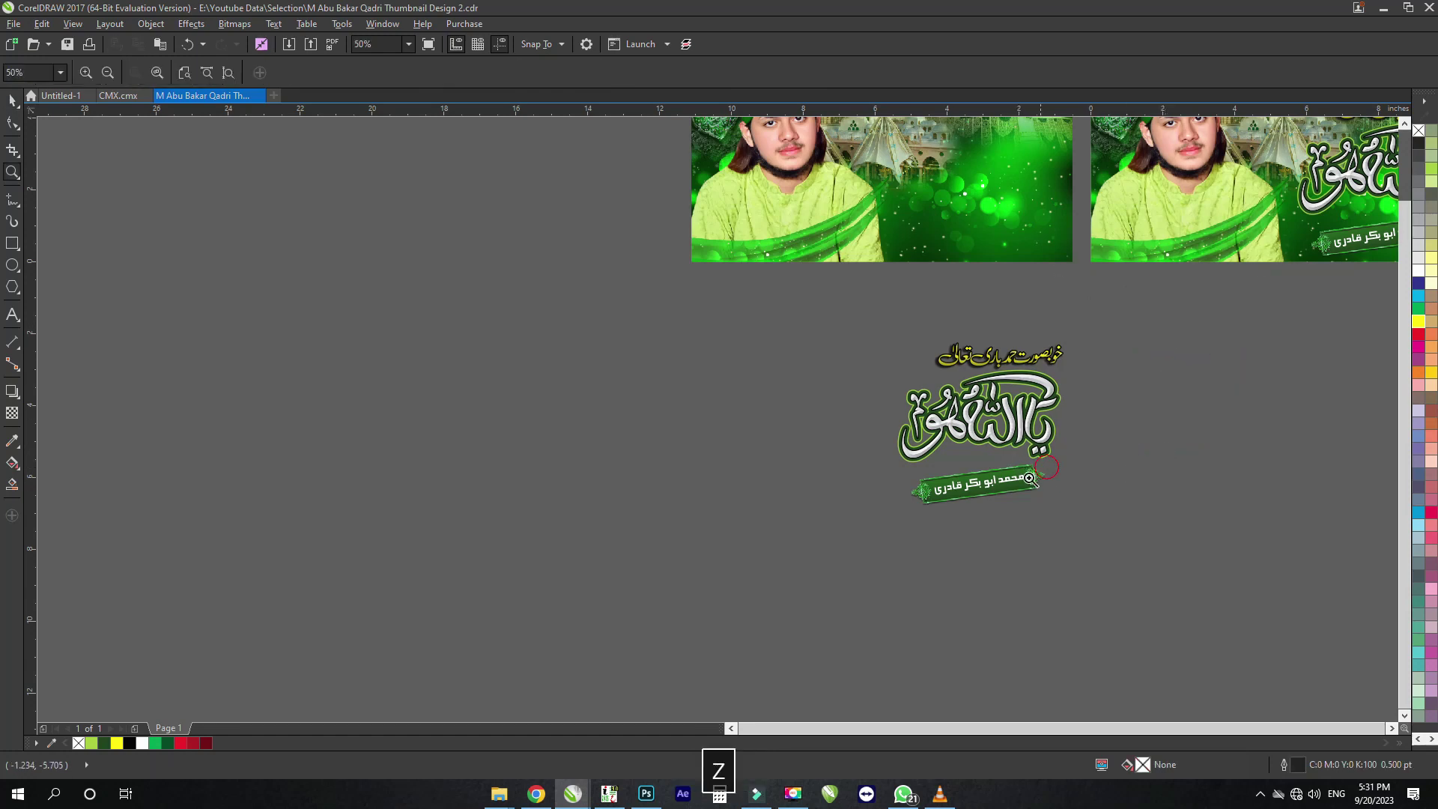
pyautogui.rightClick(982, 518)
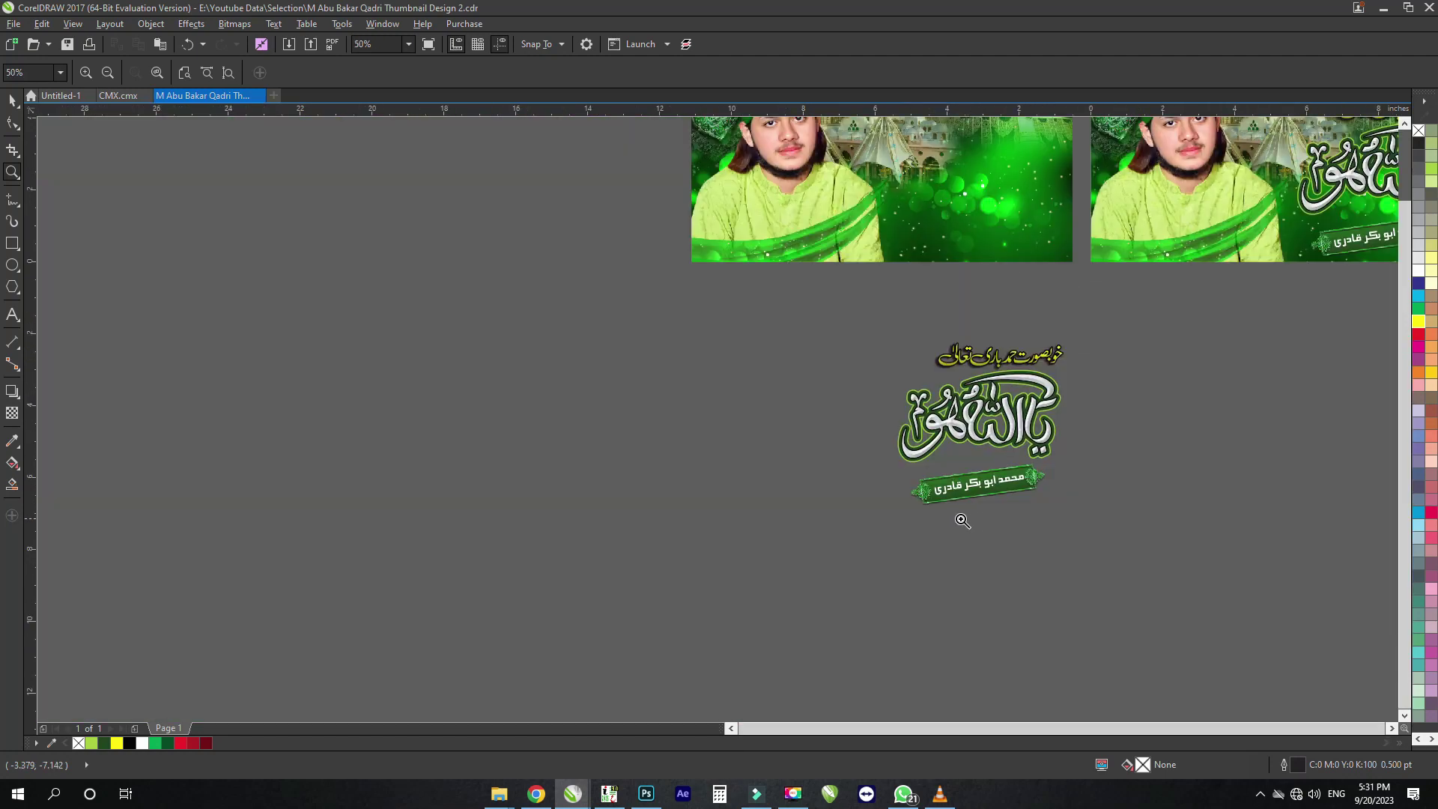
pyautogui.moveTo(1079, 328); pyautogui.dragTo(690, 148)
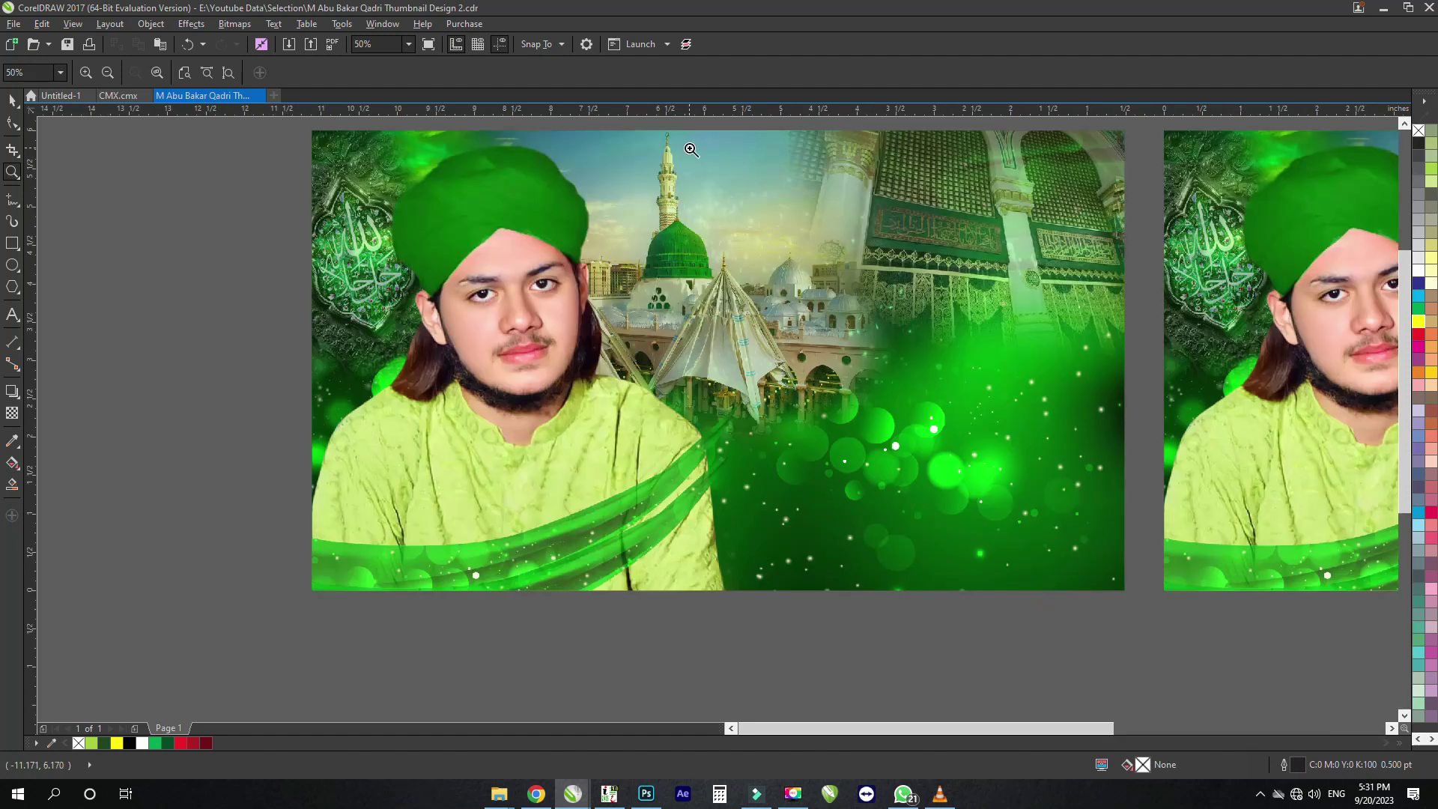
pyautogui.press('space')
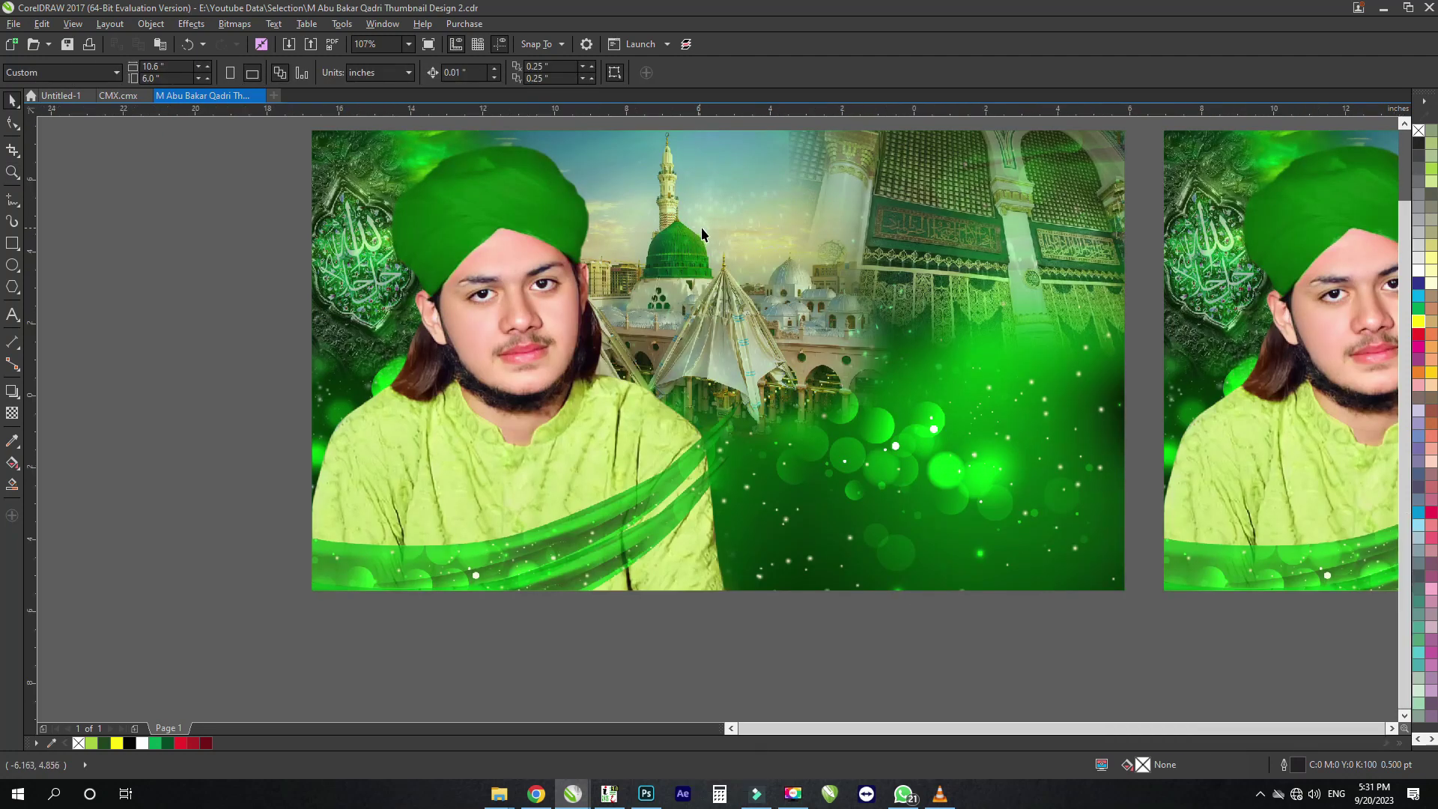
pyautogui.scroll(-3, 693, 223)
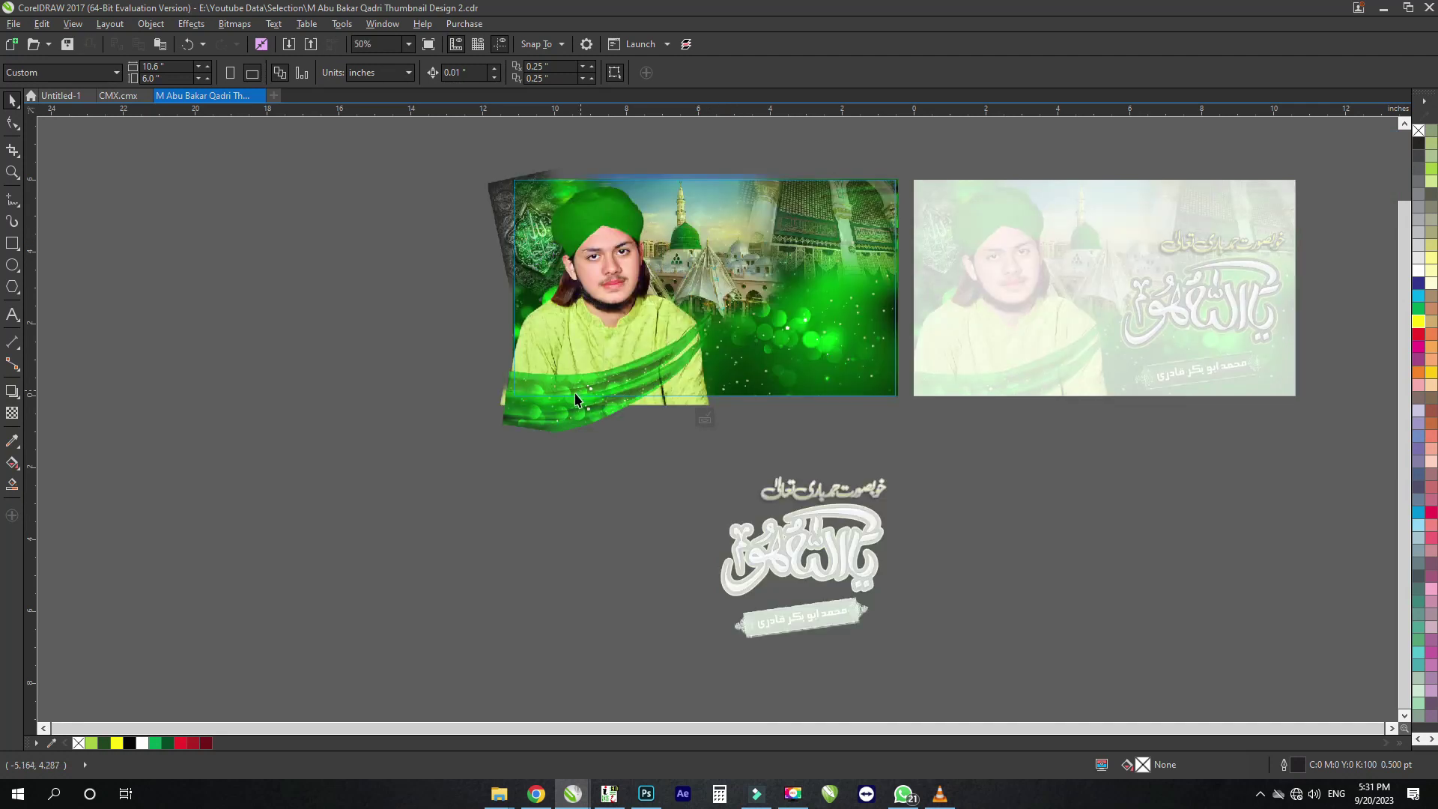
pyautogui.click(575, 395)
pyautogui.hotkey('ctrl', 'u')
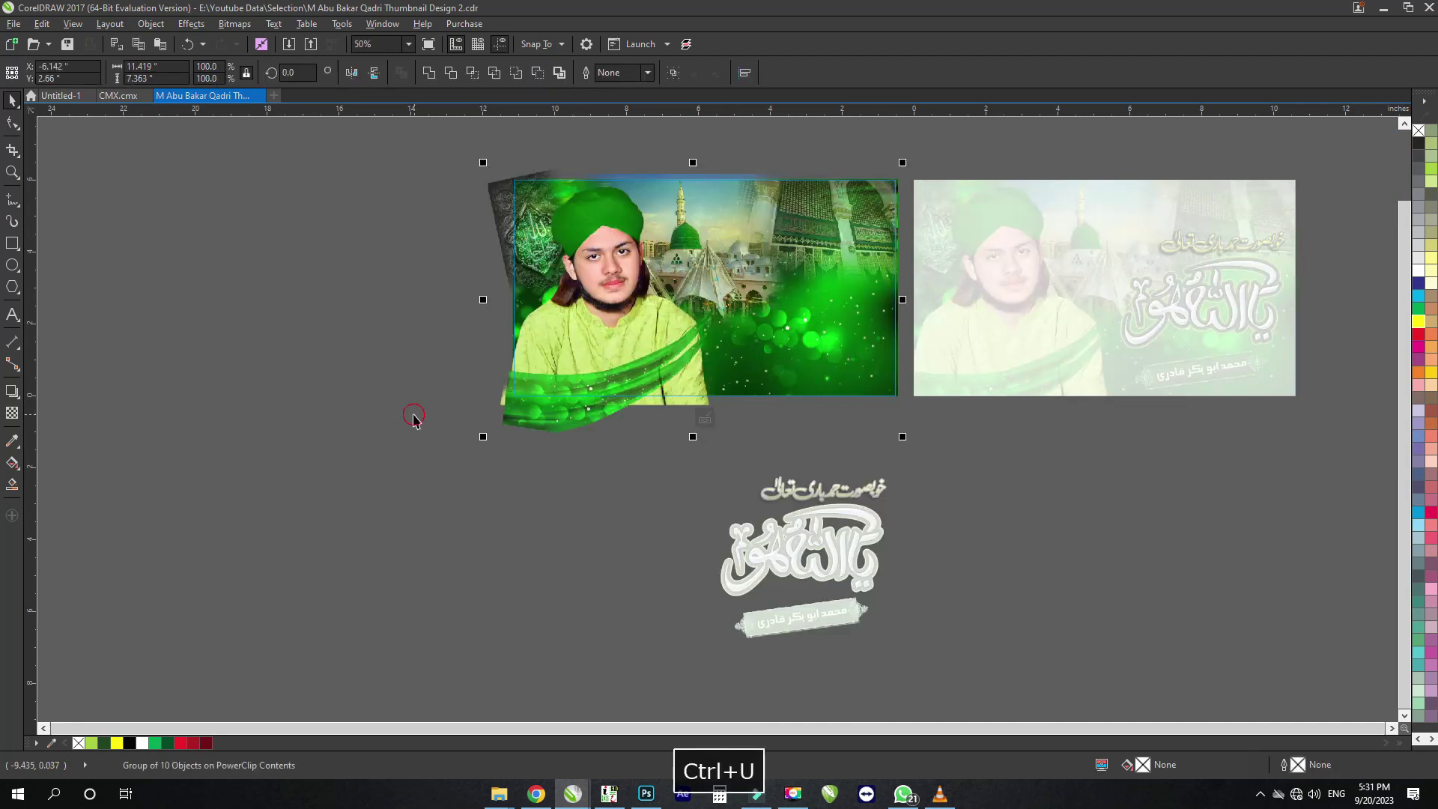
# Move both green ribbon layers and the man's portrait out of the PowerClip frame into the area below it
pyautogui.moveTo(590, 413); pyautogui.dragTo(537, 685)
pyautogui.click(584, 385)
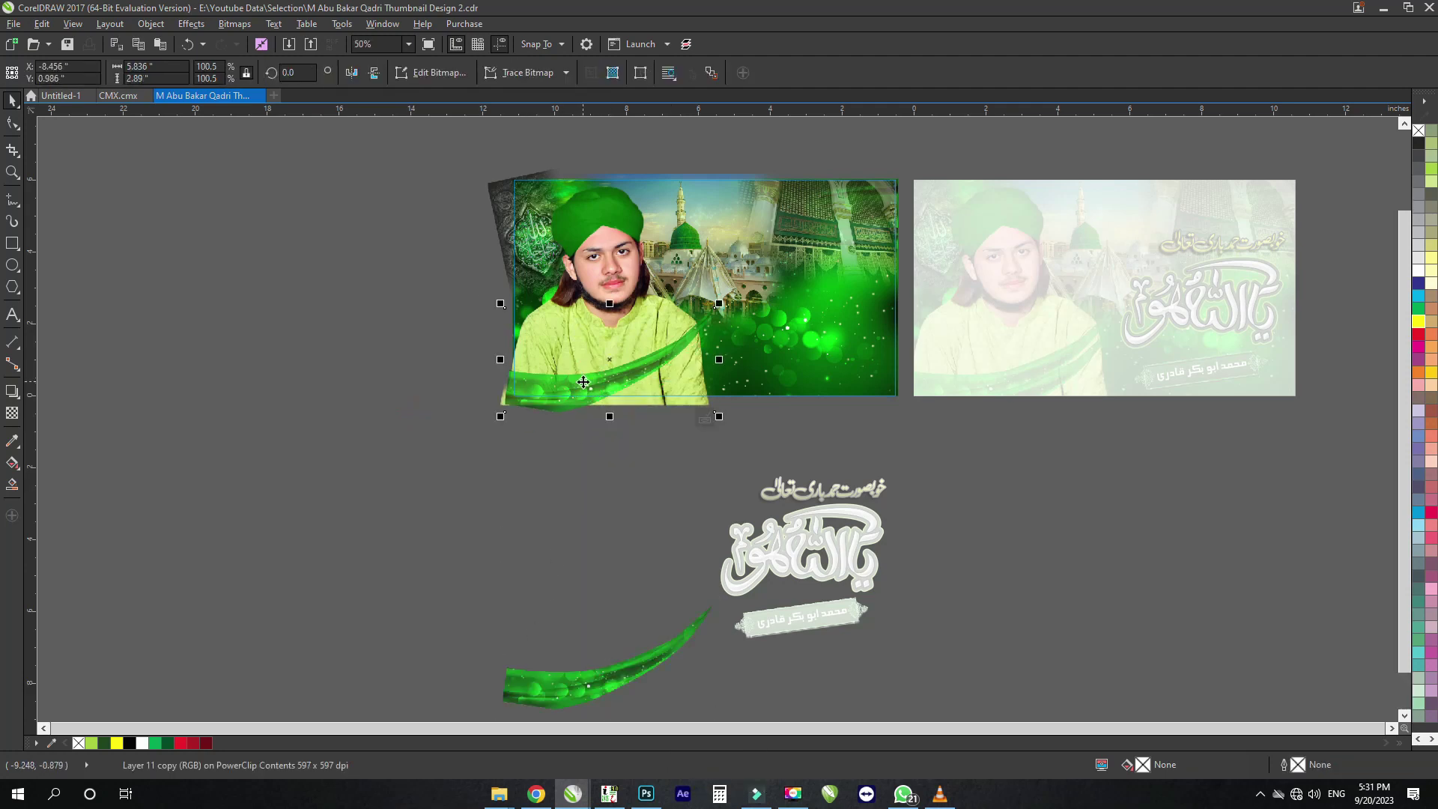
pyautogui.hotkey('ctrl', 'r')
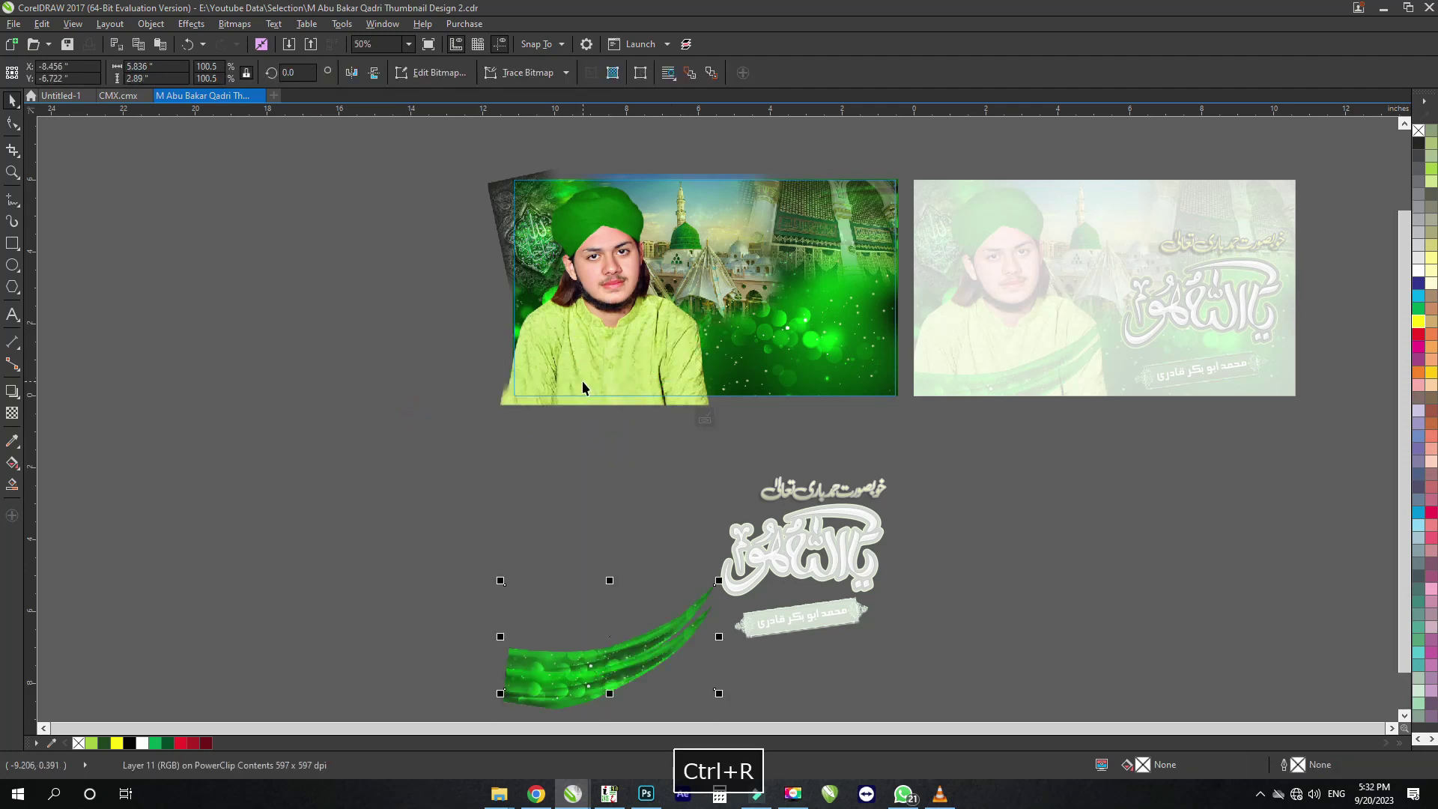
pyautogui.click(622, 356)
pyautogui.hotkey('ctrl', 'r')
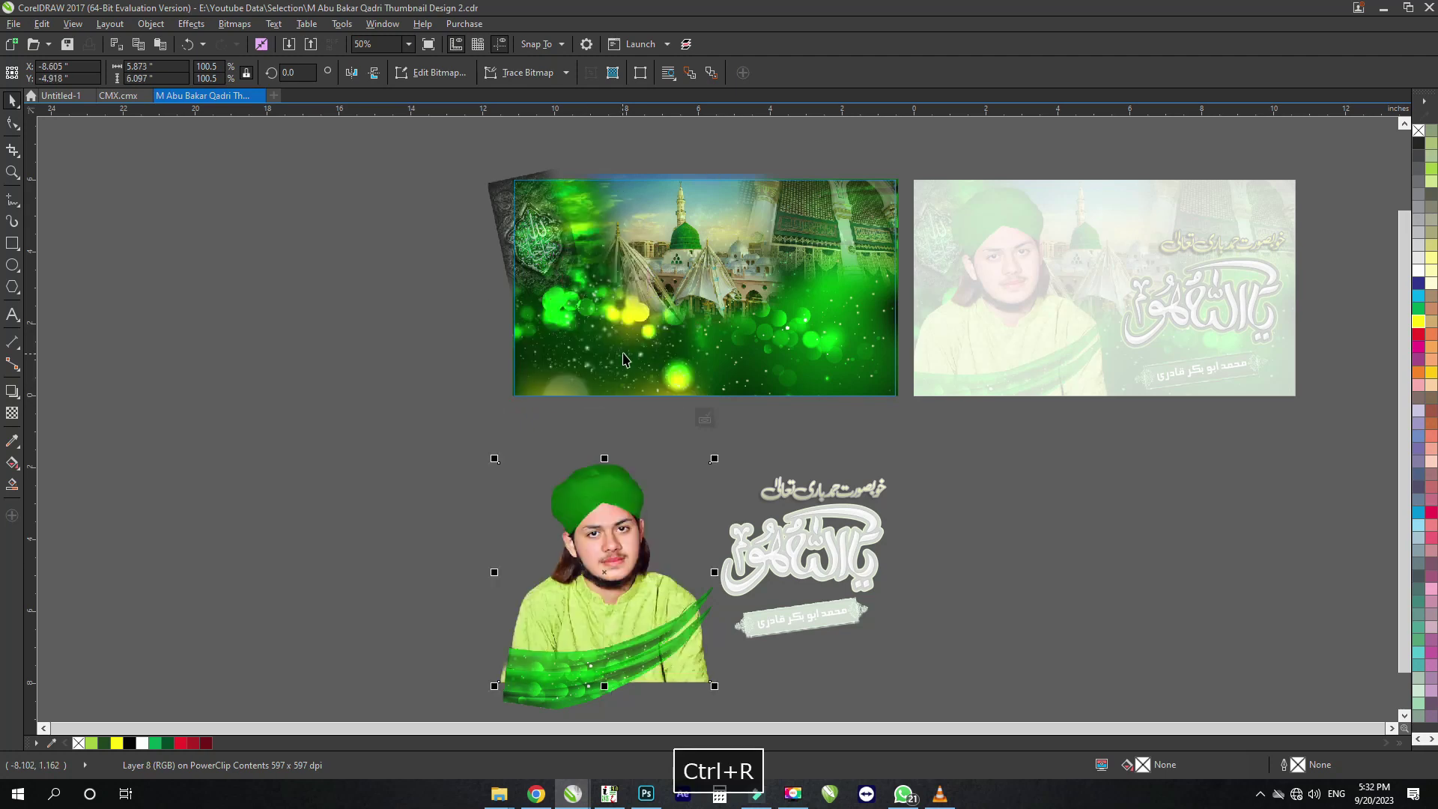
# Move the green-dome mosque, the shrine interior and the dark calligraphy plaque images below the frame by the same distance
pyautogui.click(614, 279)
pyautogui.hotkey('ctrl', 'r')
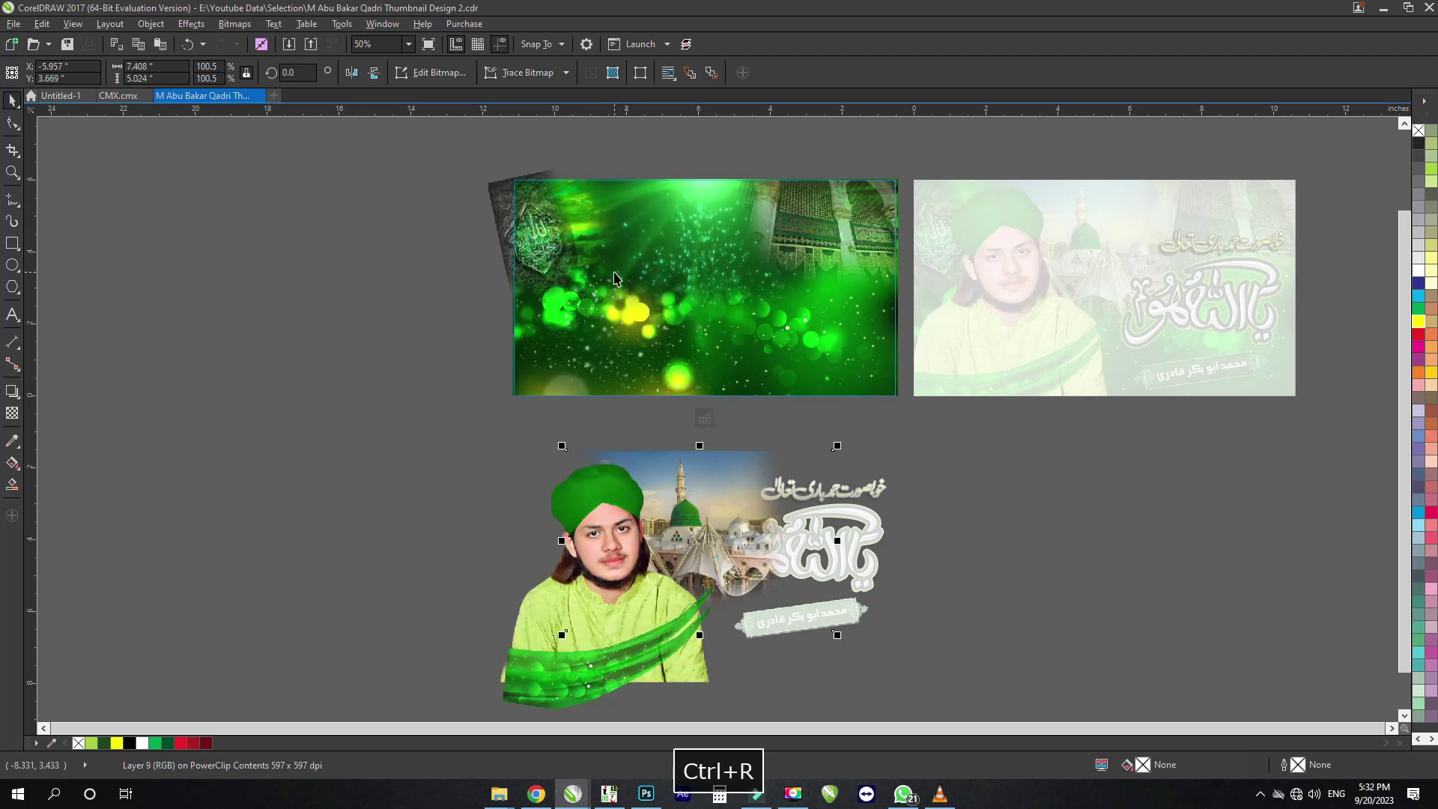
pyautogui.click(816, 232)
pyautogui.hotkey('ctrl', 'r')
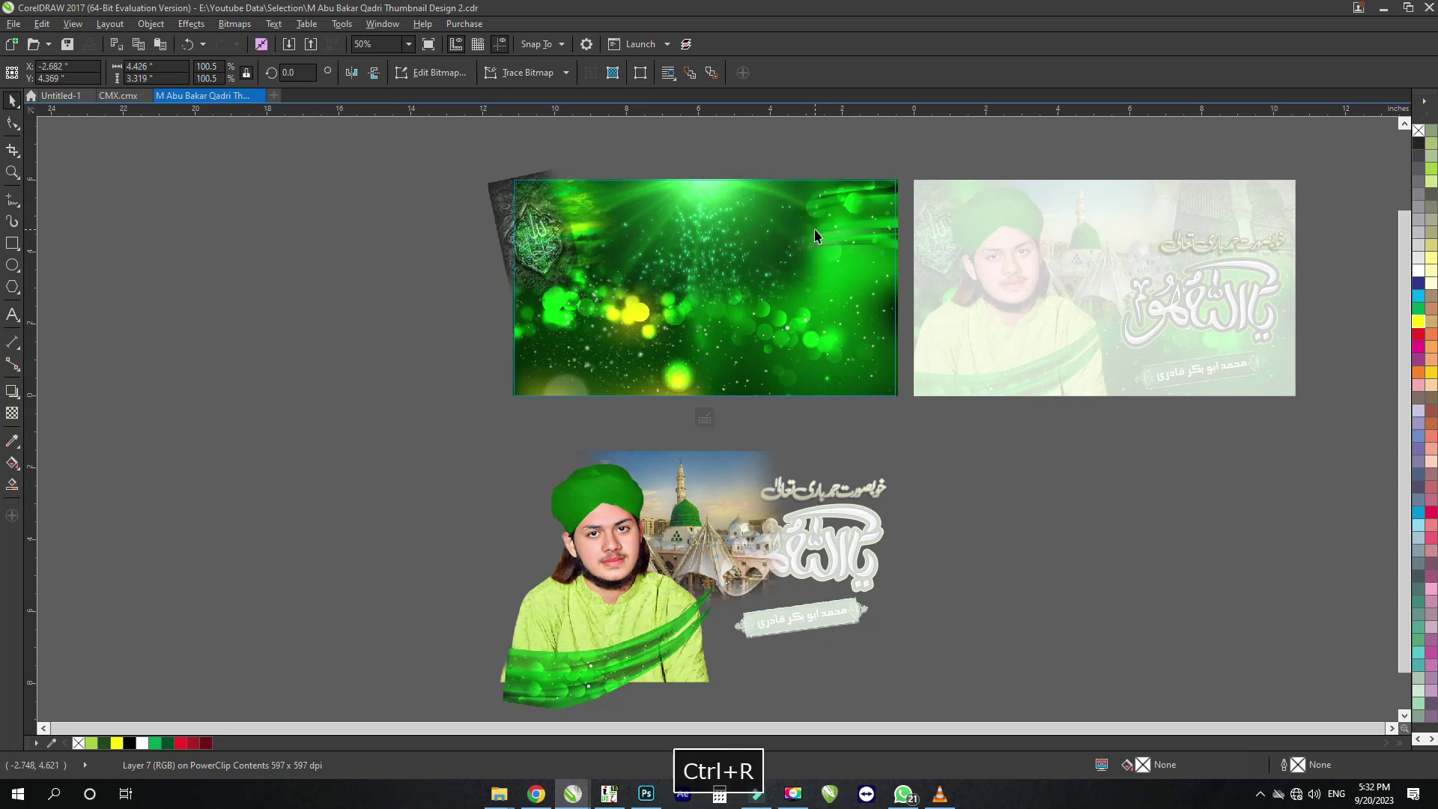
pyautogui.click(496, 213)
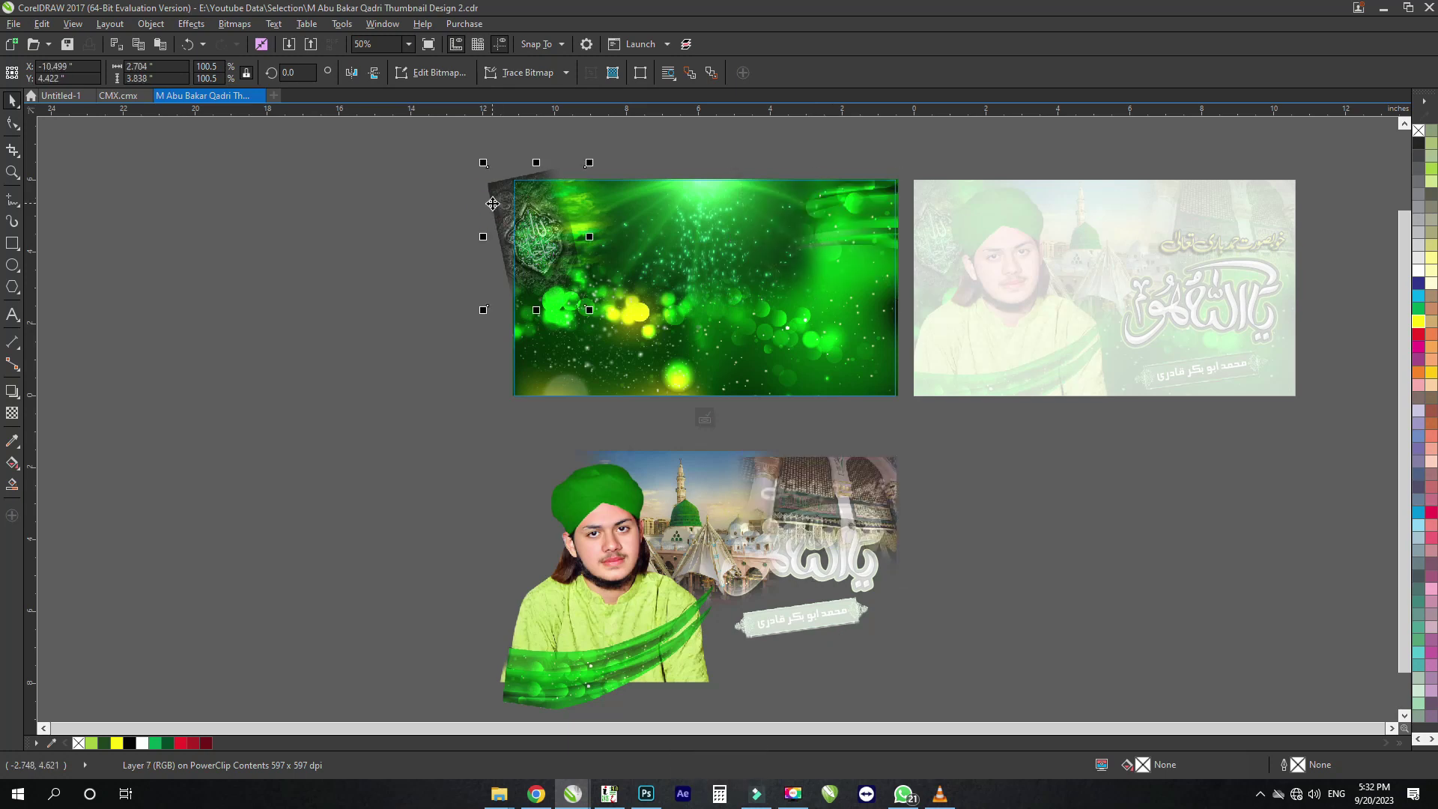
pyautogui.hotkey('ctrl', 'r')
# Move the glowing light-ray layer and the green ribbon-and-bokeh background layer below the frame by the same distance
pyautogui.click(578, 292)
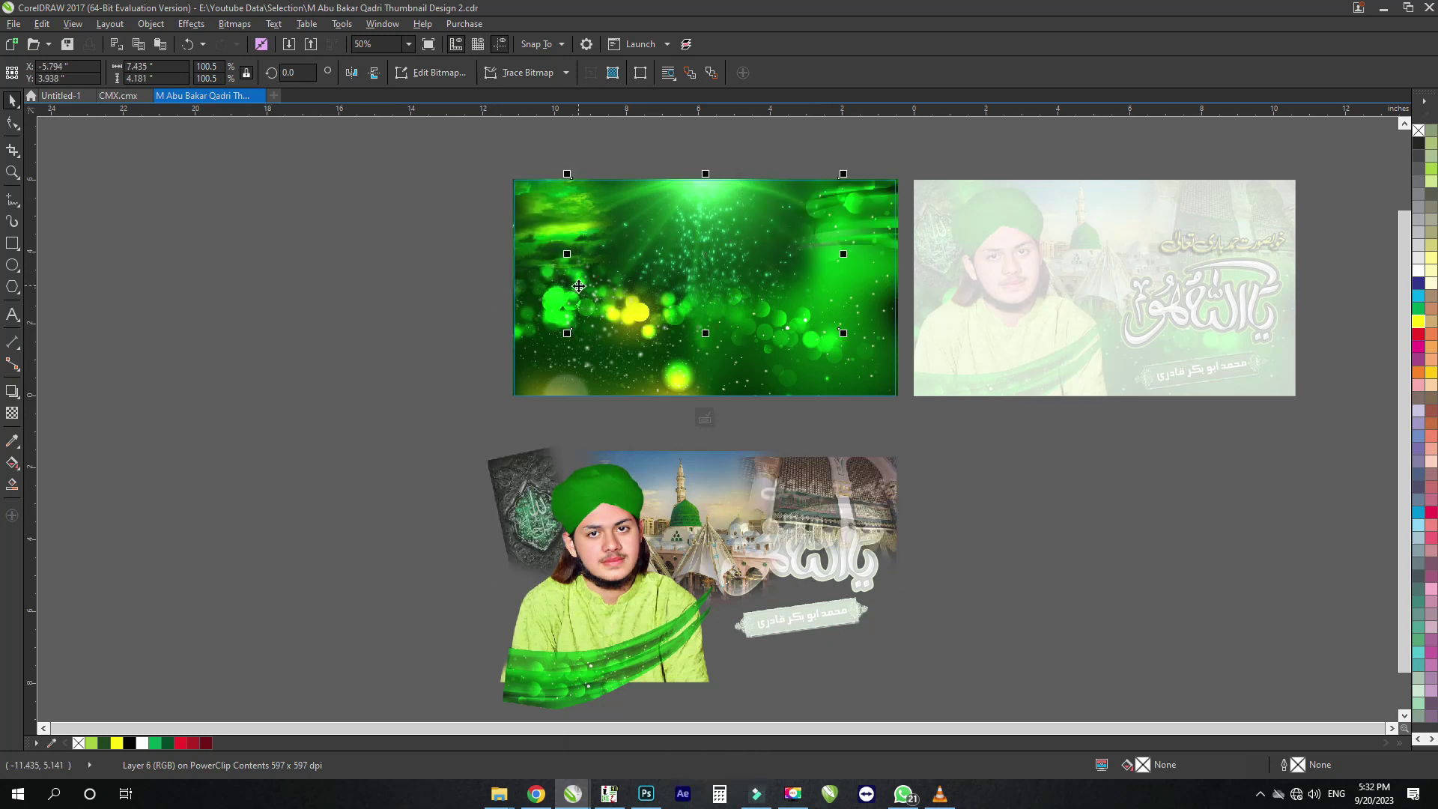
pyautogui.hotkey('ctrl', 'r')
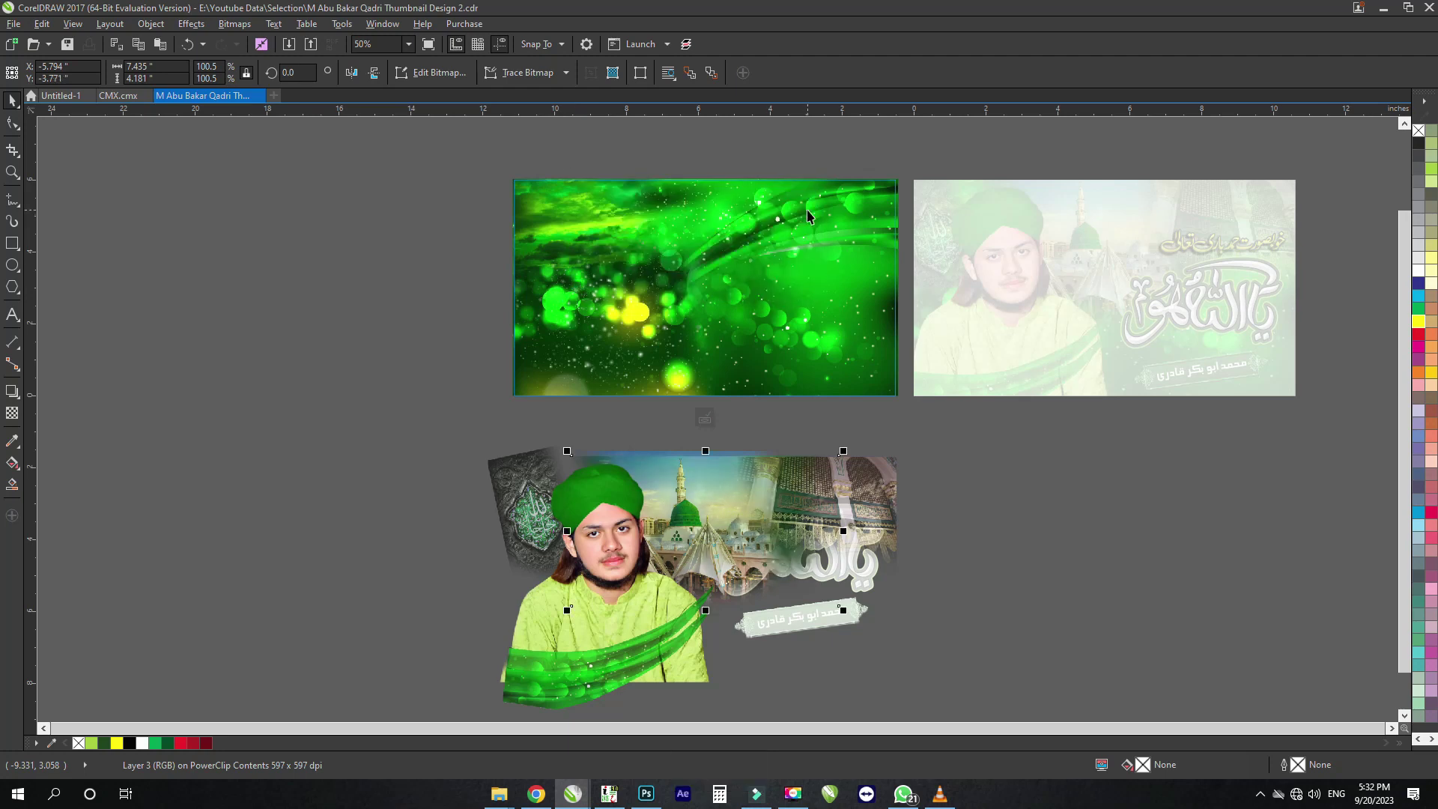
pyautogui.click(808, 216)
pyautogui.hotkey('ctrl', 'r')
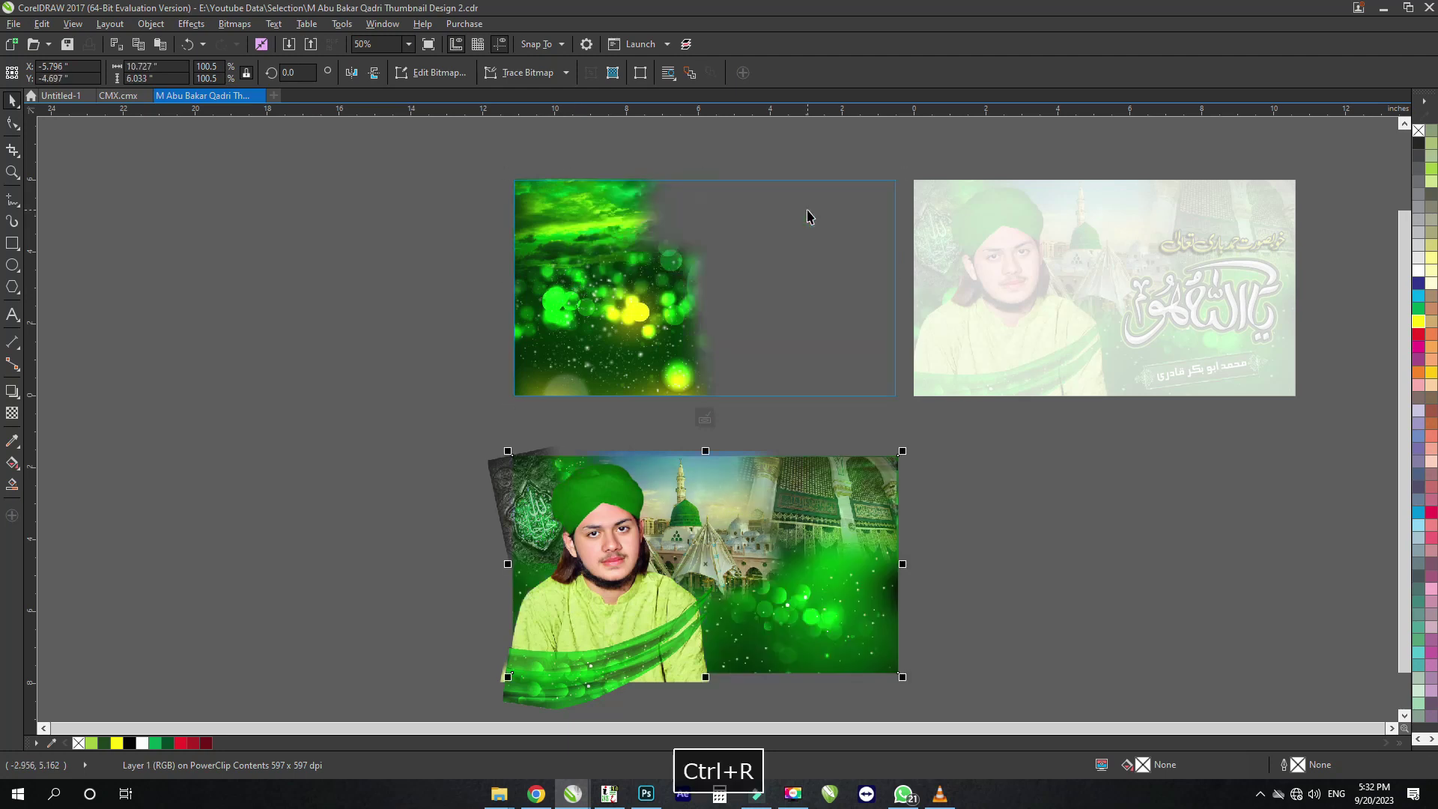
# Move the green cloud texture and the yellow-green bokeh layer out of the frame, down by the same distance as the other layers
pyautogui.click(591, 250)
pyautogui.hotkey('ctrl', 'r')
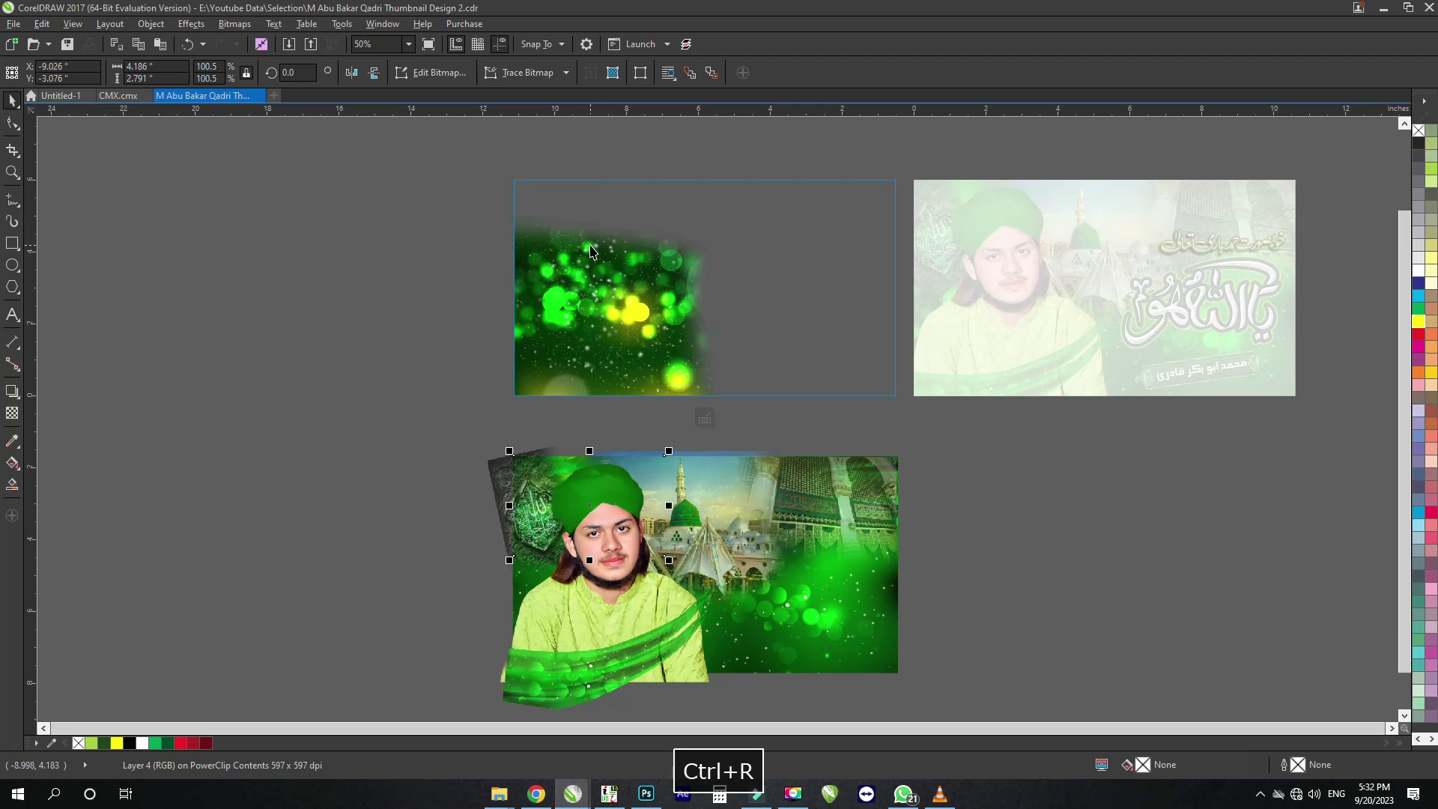
pyautogui.hotkey('ctrl', 'r')
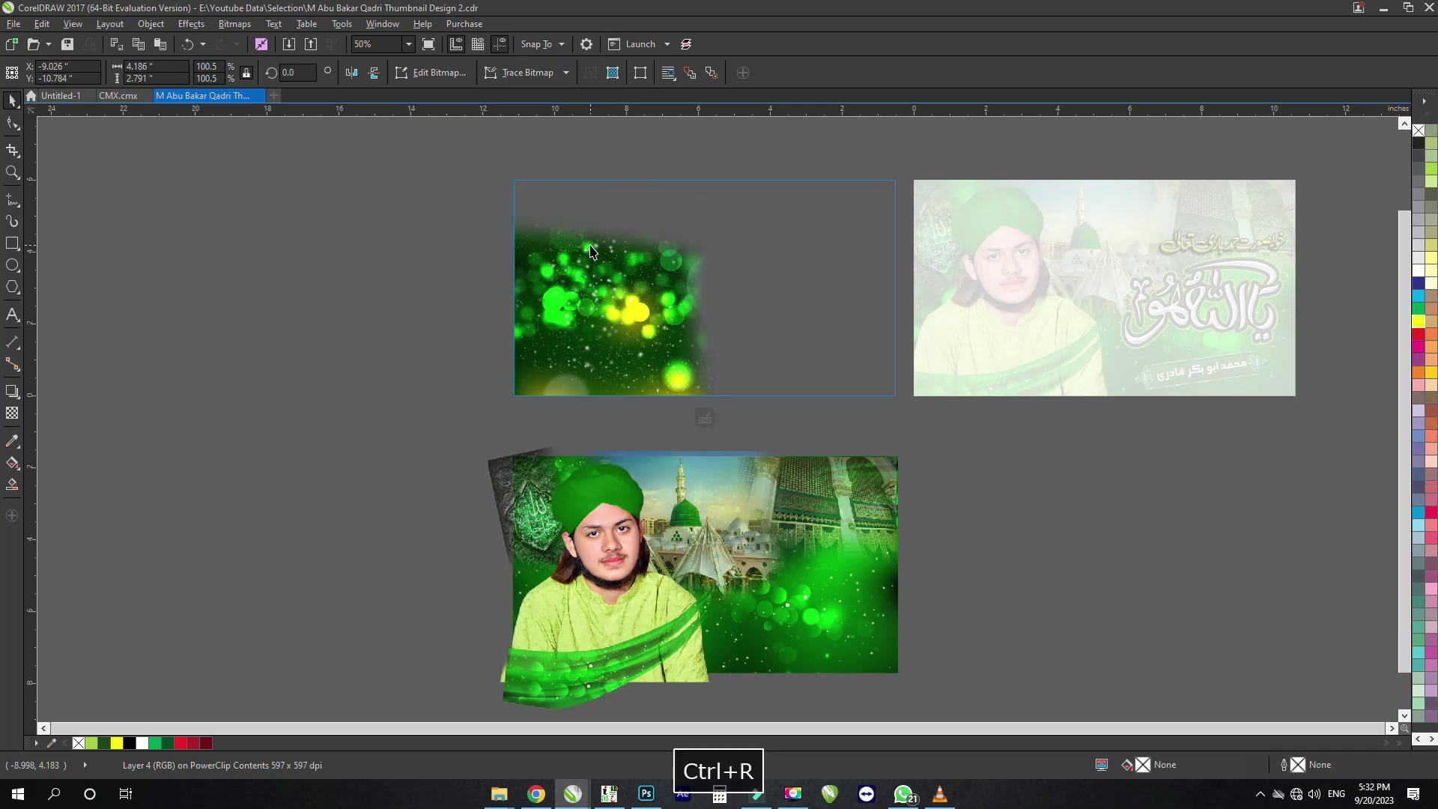
pyautogui.hotkey('ctrl', 'z')
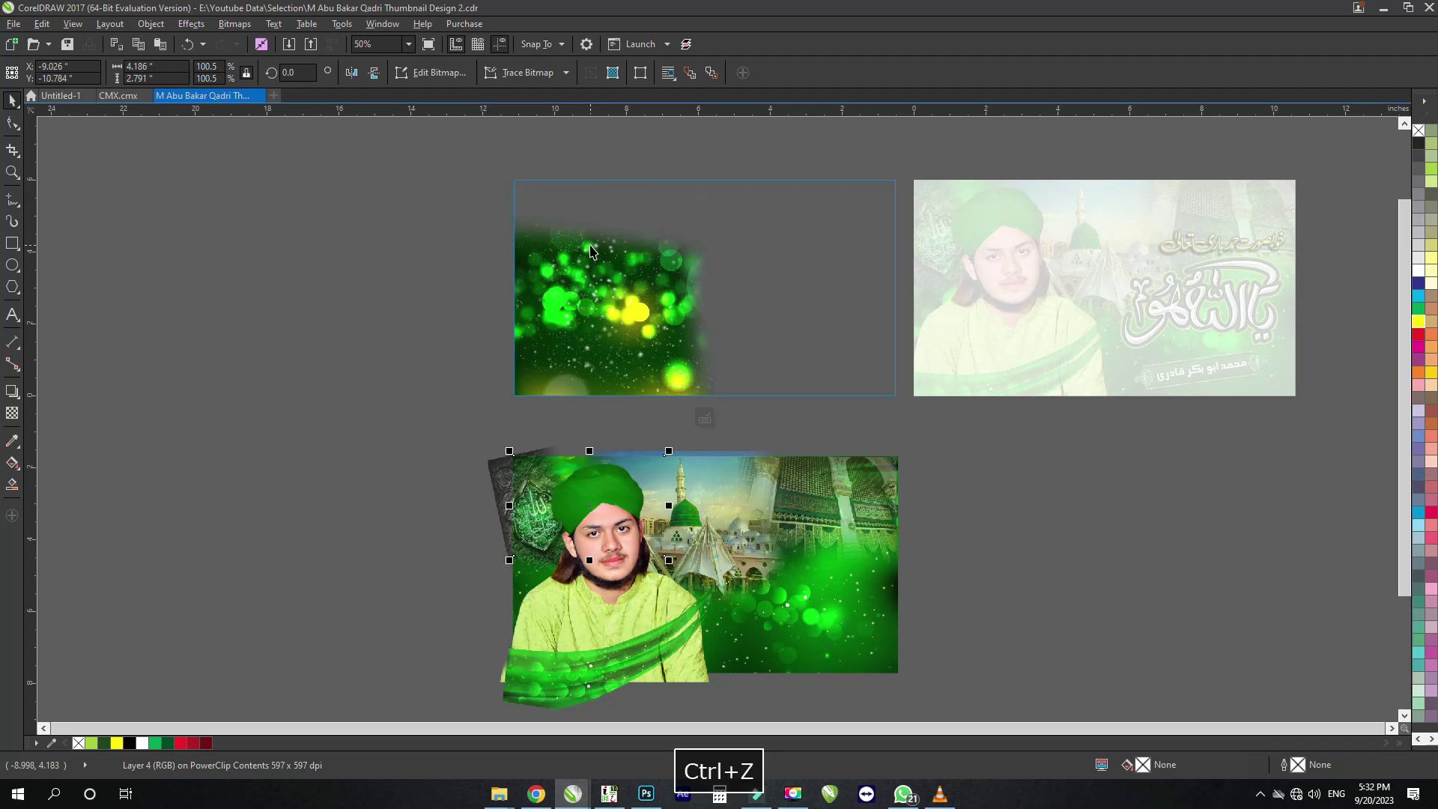
pyautogui.hotkey('ctrl', 'z')
pyautogui.hotkey('ctrl', 'r')
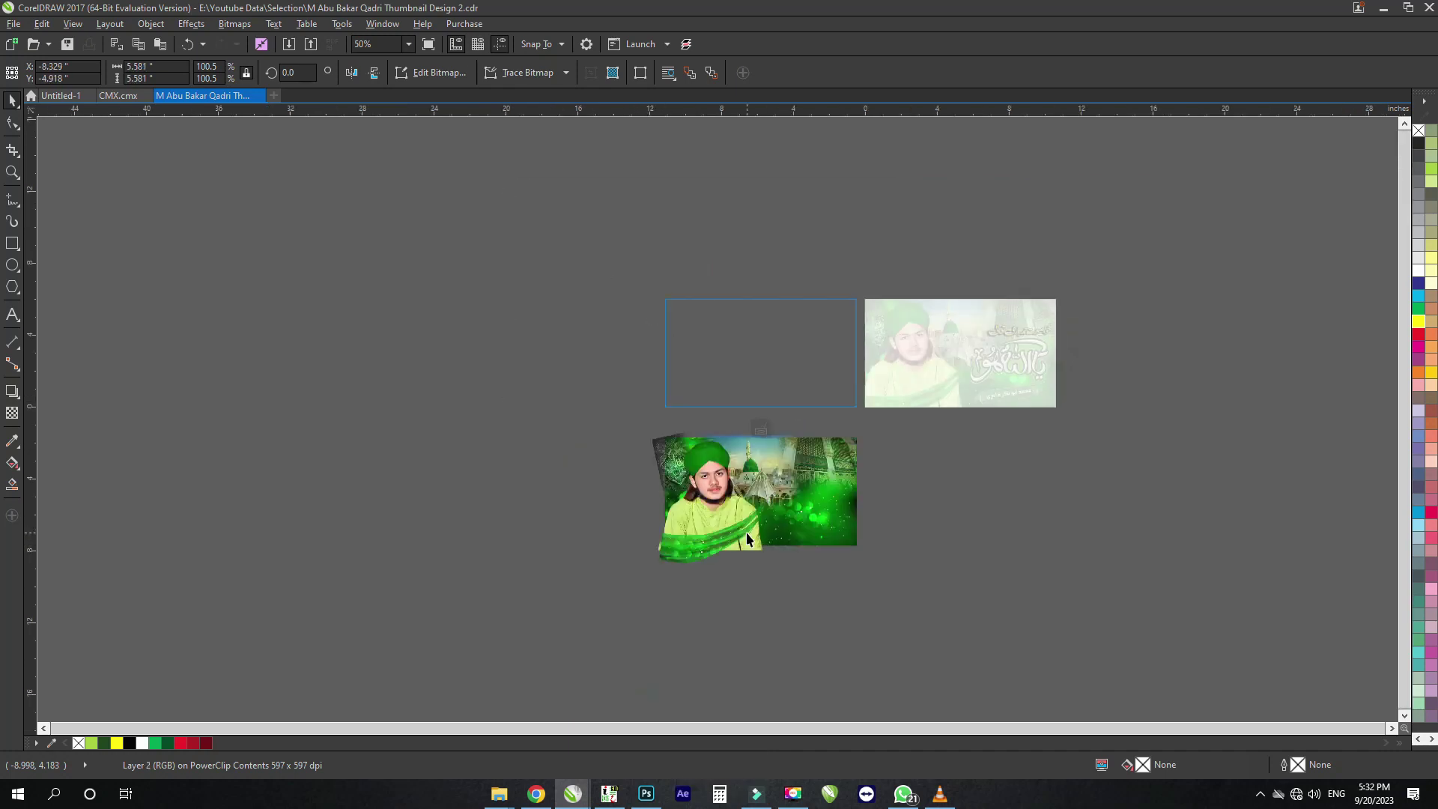
# Spread the two green ribbons, the man's portrait, the green-dome mosque and the calligraphy plaque apart to the left of the layer stack
pyautogui.moveTo(713, 522); pyautogui.dragTo(414, 570)
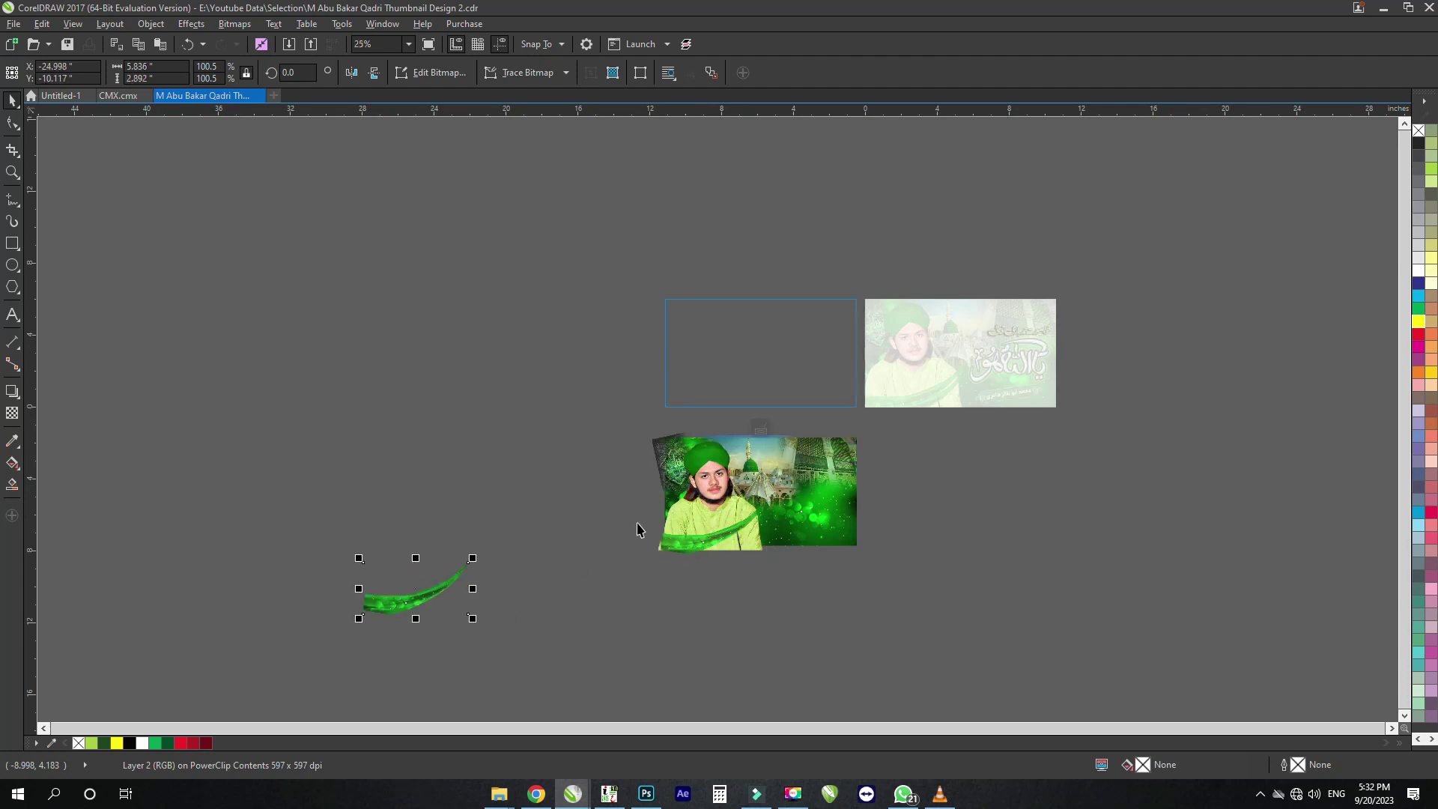
pyautogui.moveTo(711, 533); pyautogui.dragTo(543, 610)
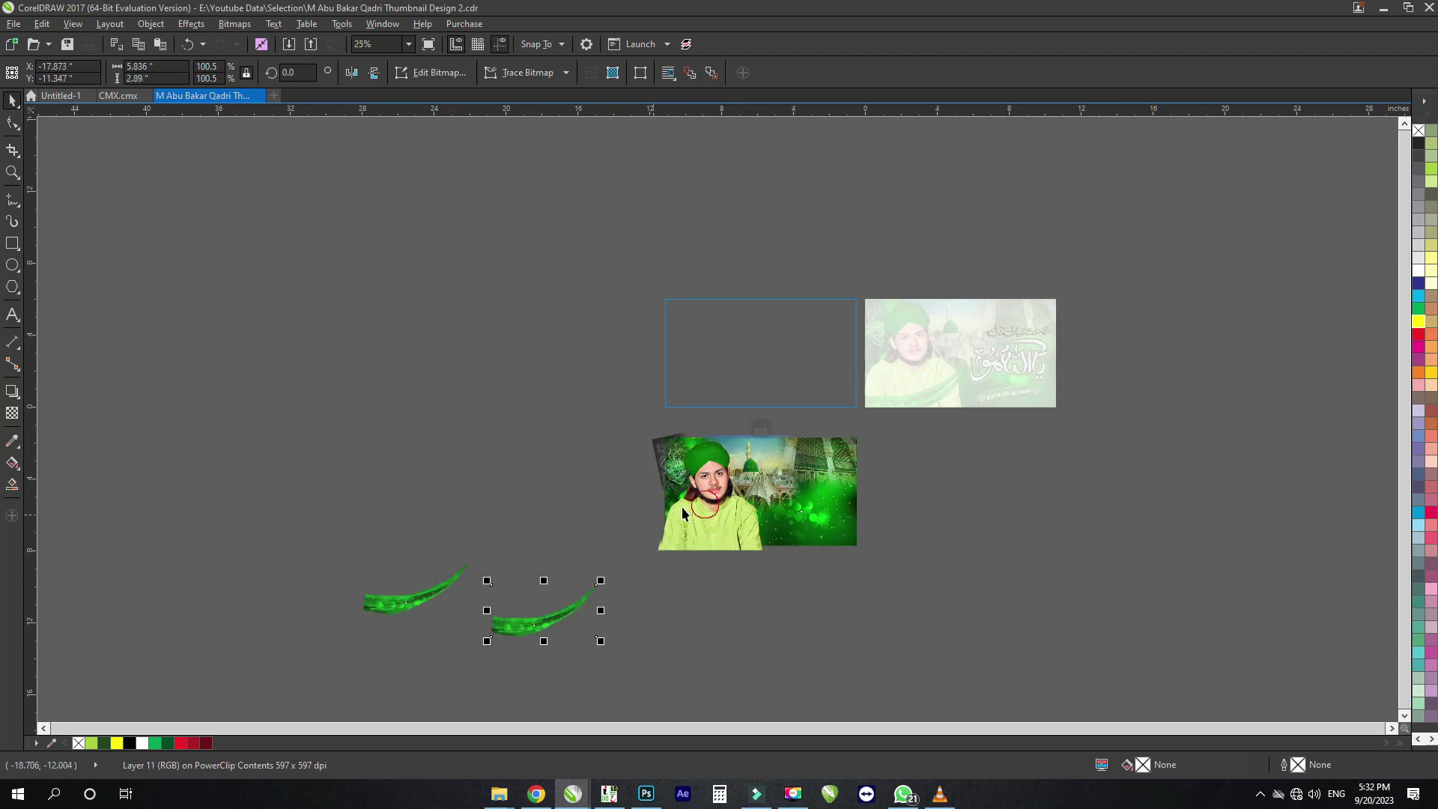
pyautogui.moveTo(705, 499); pyautogui.dragTo(404, 446)
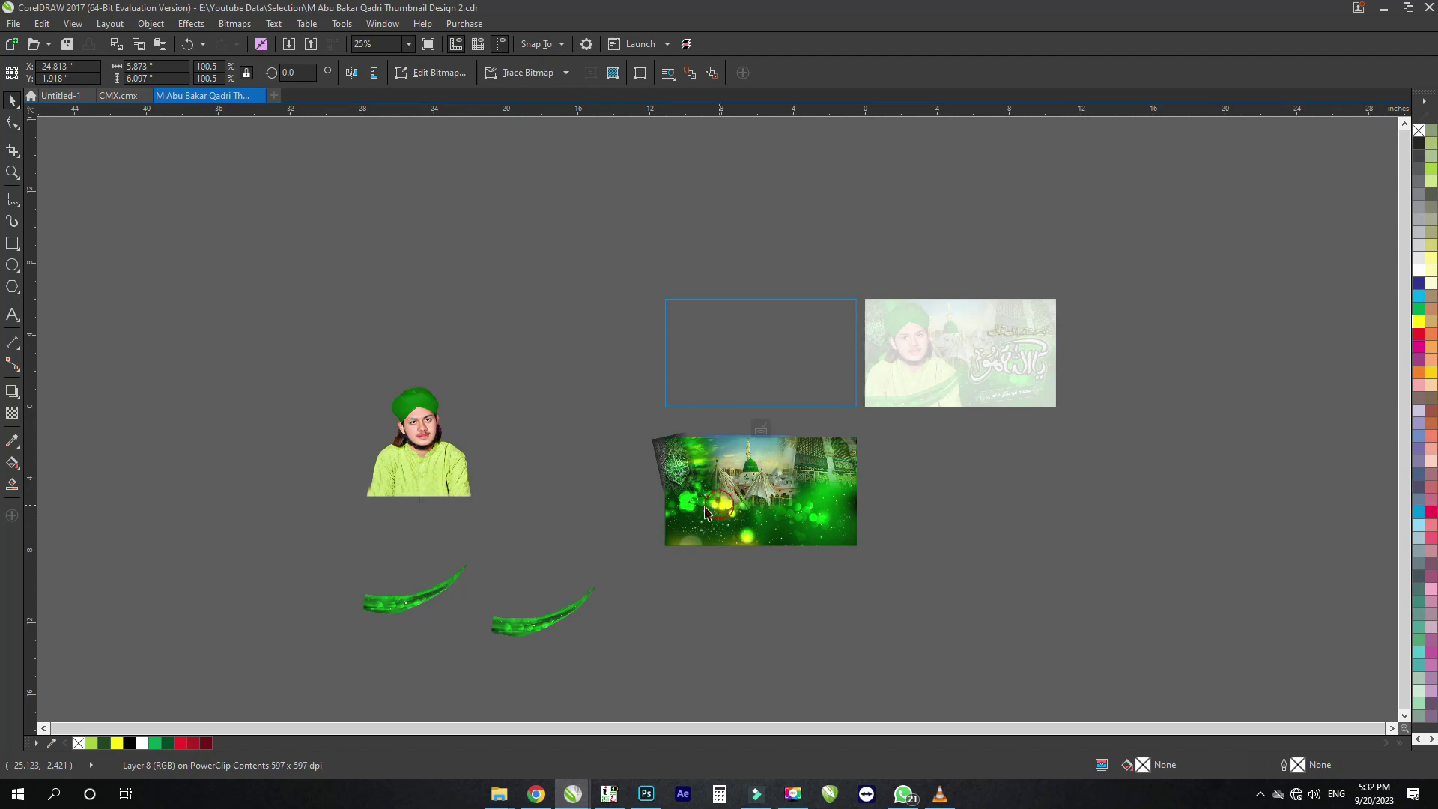
pyautogui.moveTo(714, 525); pyautogui.dragTo(421, 317)
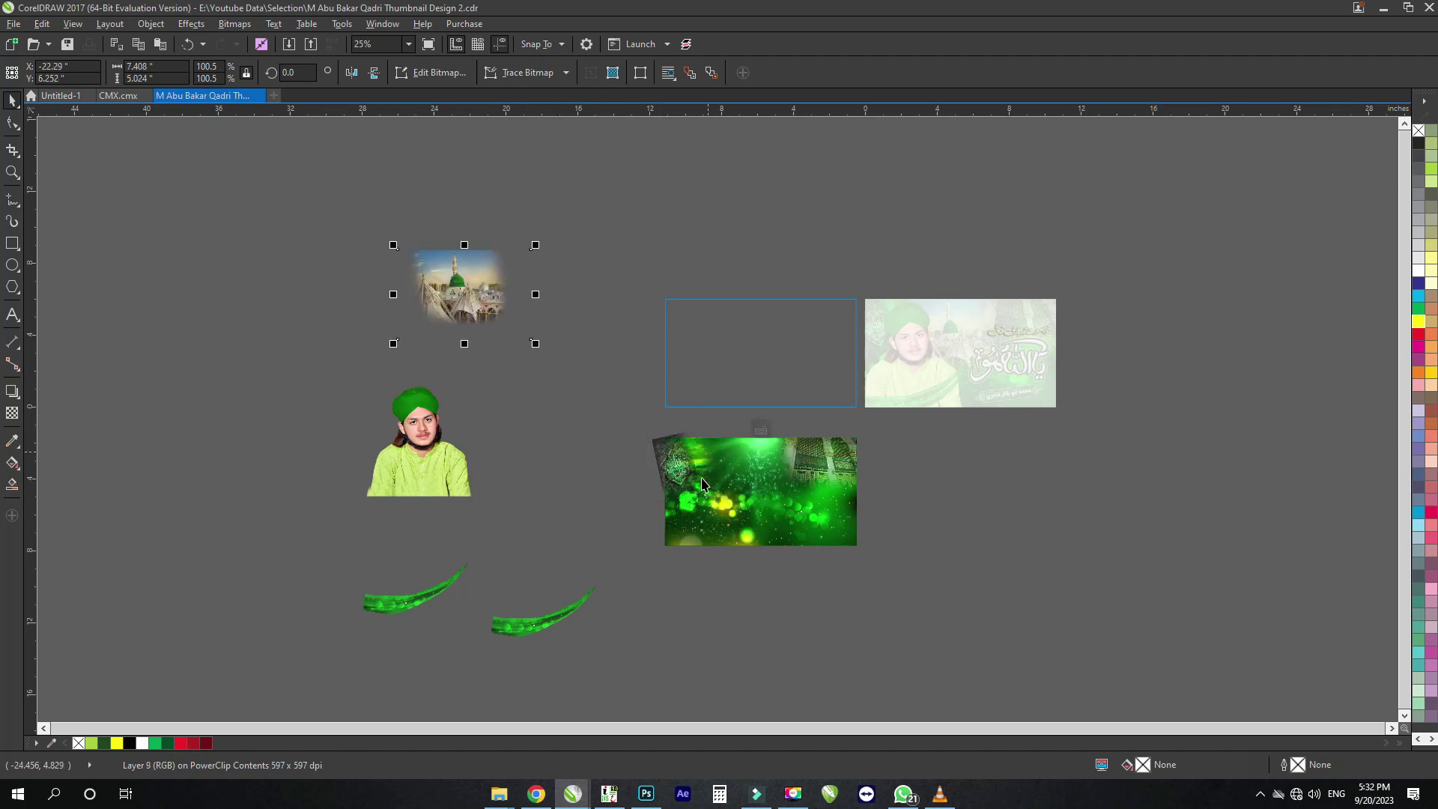
pyautogui.moveTo(689, 485); pyautogui.dragTo(584, 448)
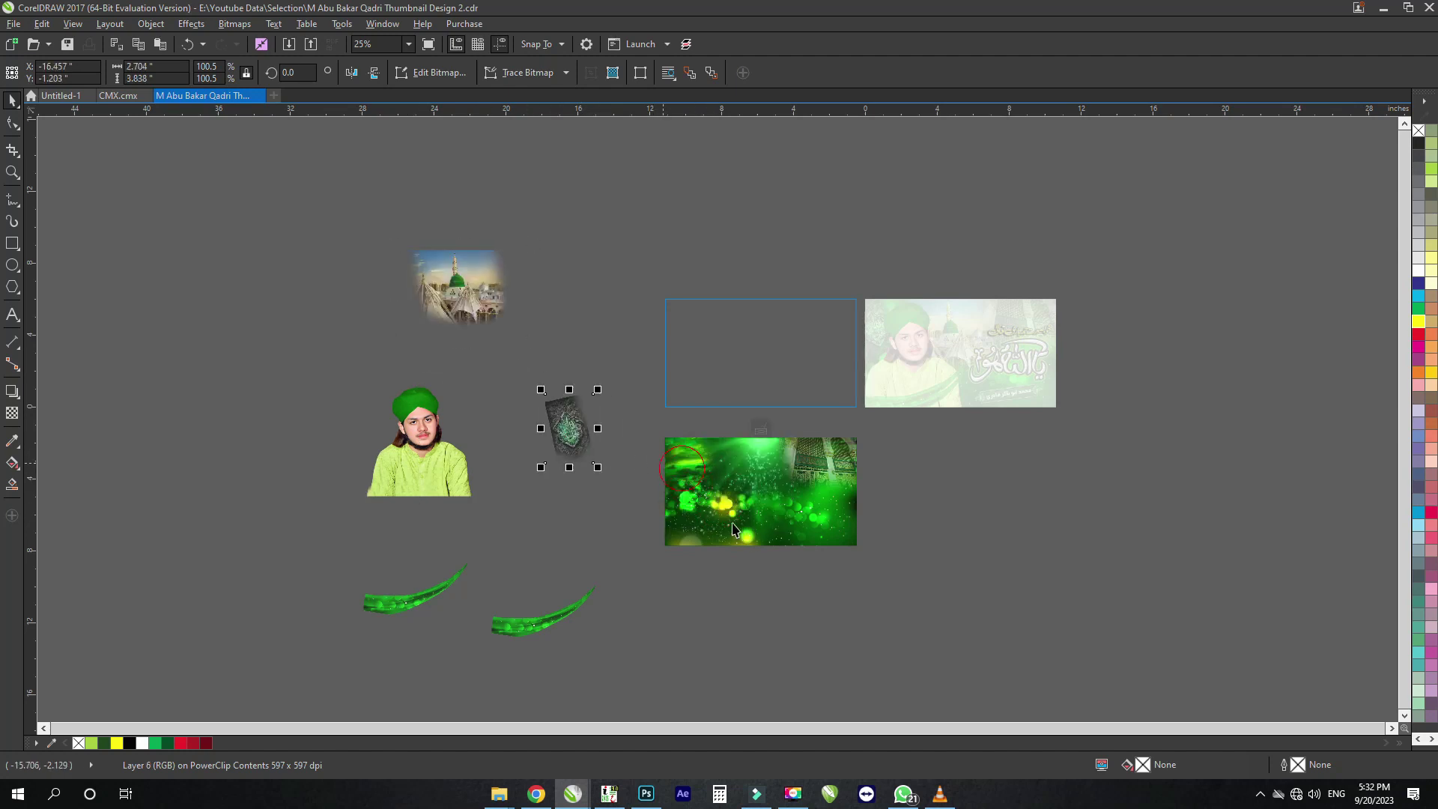
# Separate the green cloud texture, shrine interior, yellow-green bokeh, light-ray layer and green background from the stack into empty space around it
pyautogui.moveTo(733, 529); pyautogui.dragTo(858, 598)
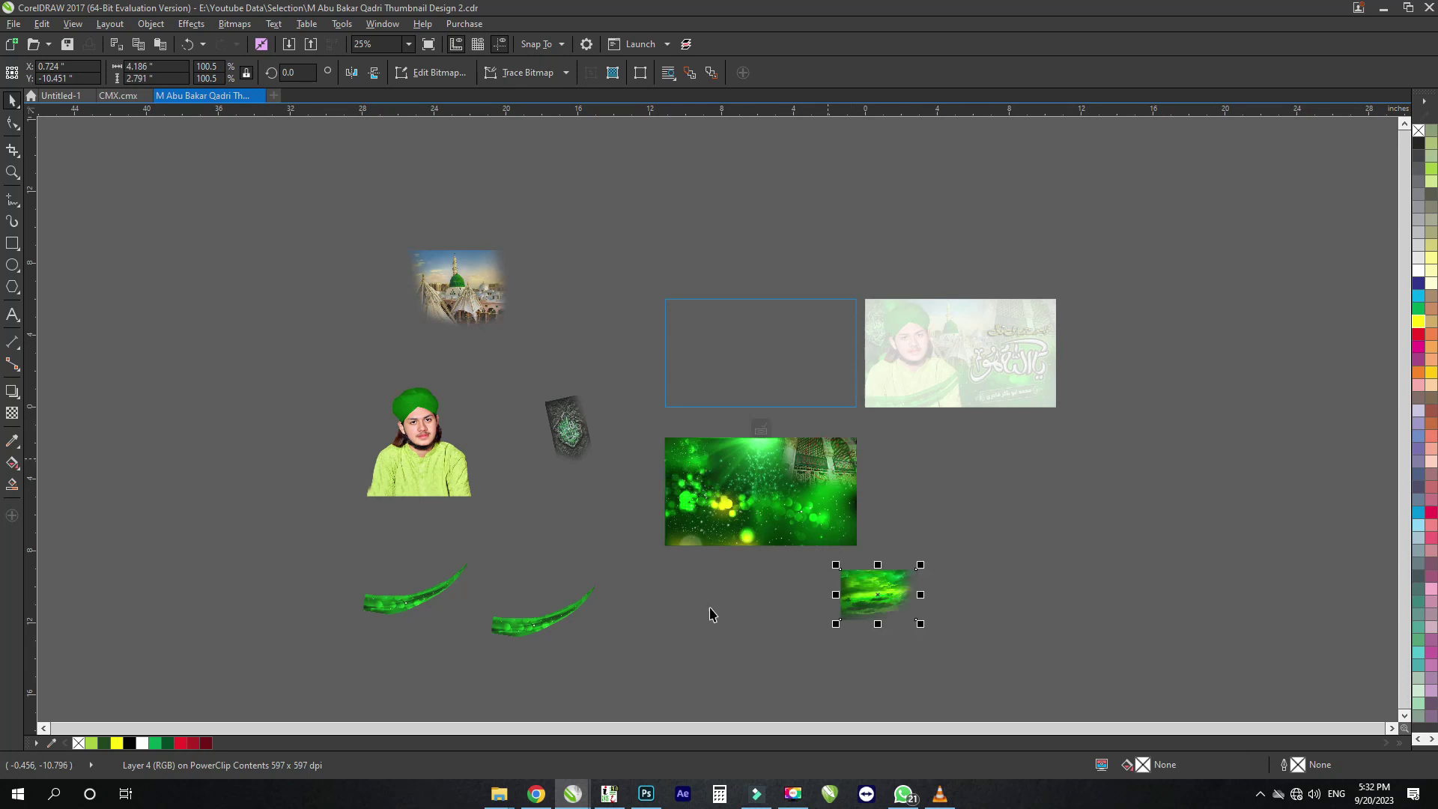
pyautogui.moveTo(817, 460); pyautogui.dragTo(676, 634)
pyautogui.moveTo(671, 504); pyautogui.dragTo(550, 544)
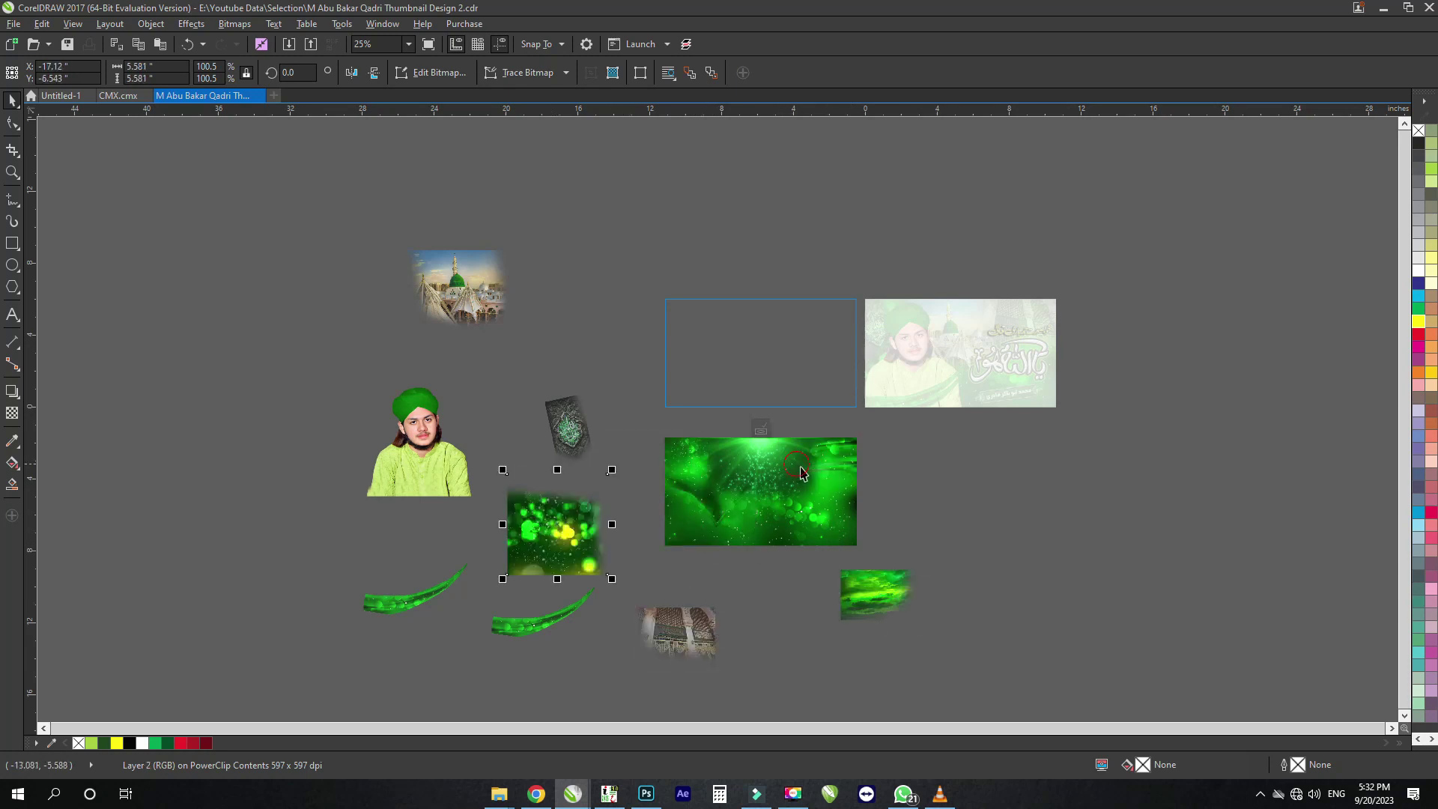
pyautogui.moveTo(800, 467); pyautogui.dragTo(871, 659)
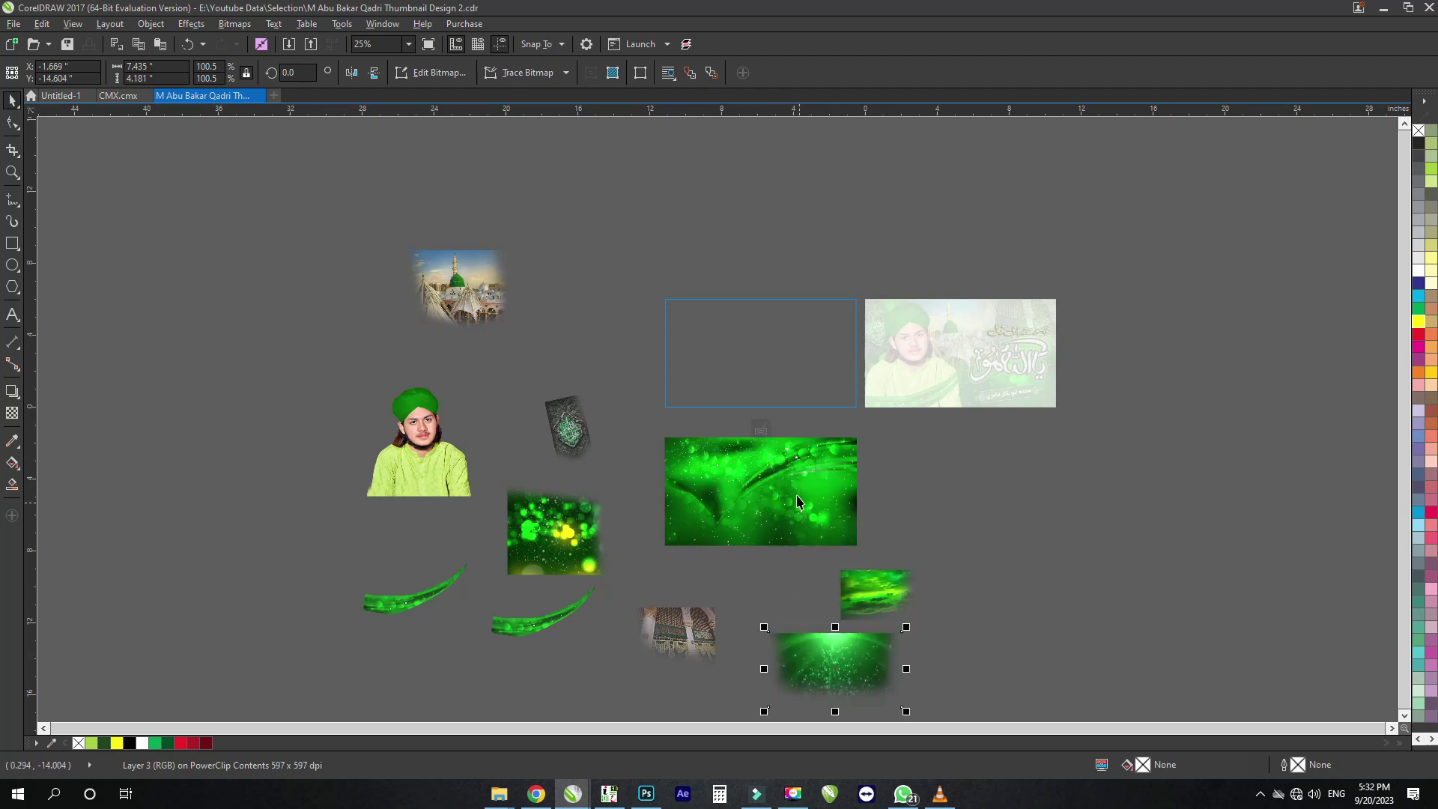
pyautogui.moveTo(798, 464); pyautogui.dragTo(284, 515)
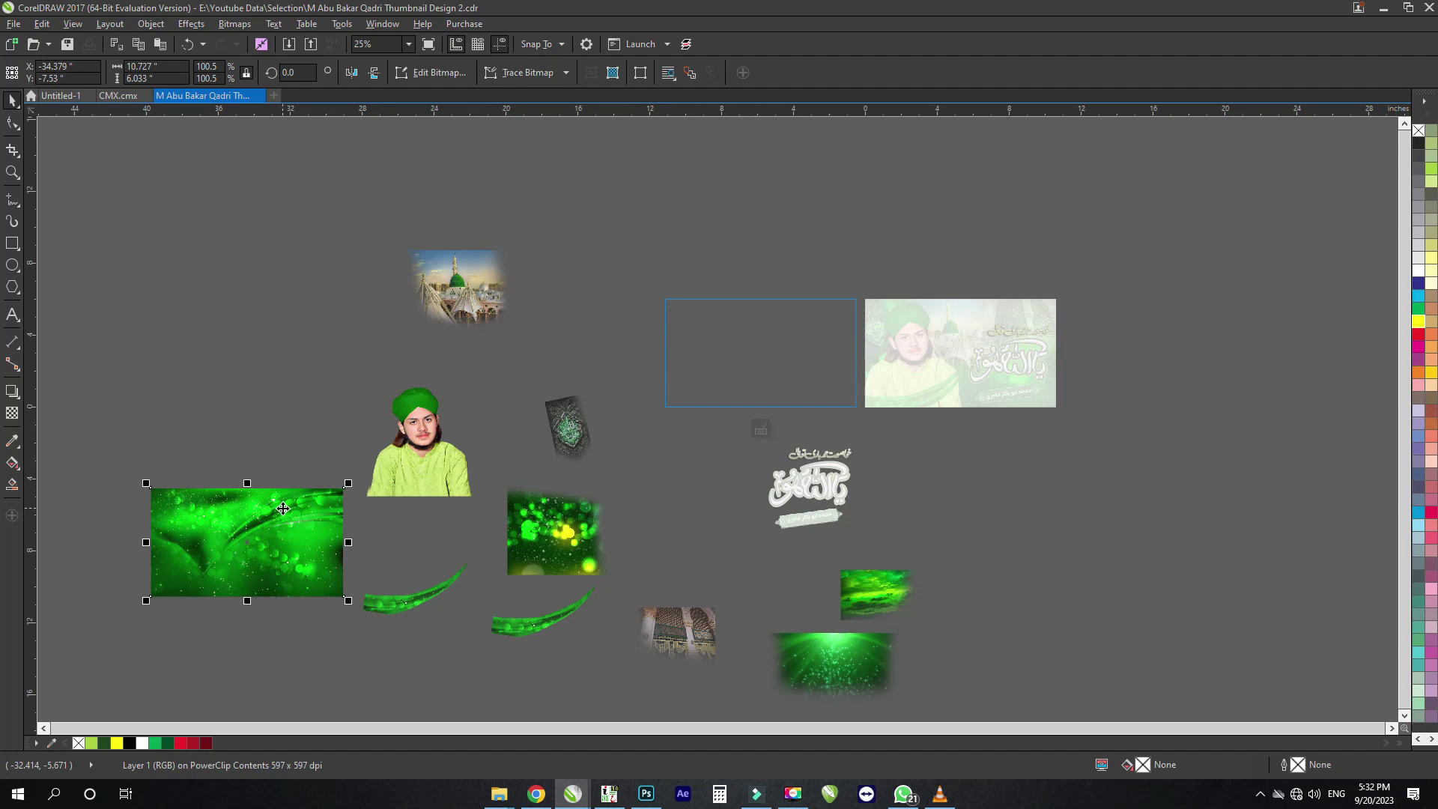
# Examine the green-dome mosque image up close, including its domes and the background building at the faded edge
pyautogui.press('z')
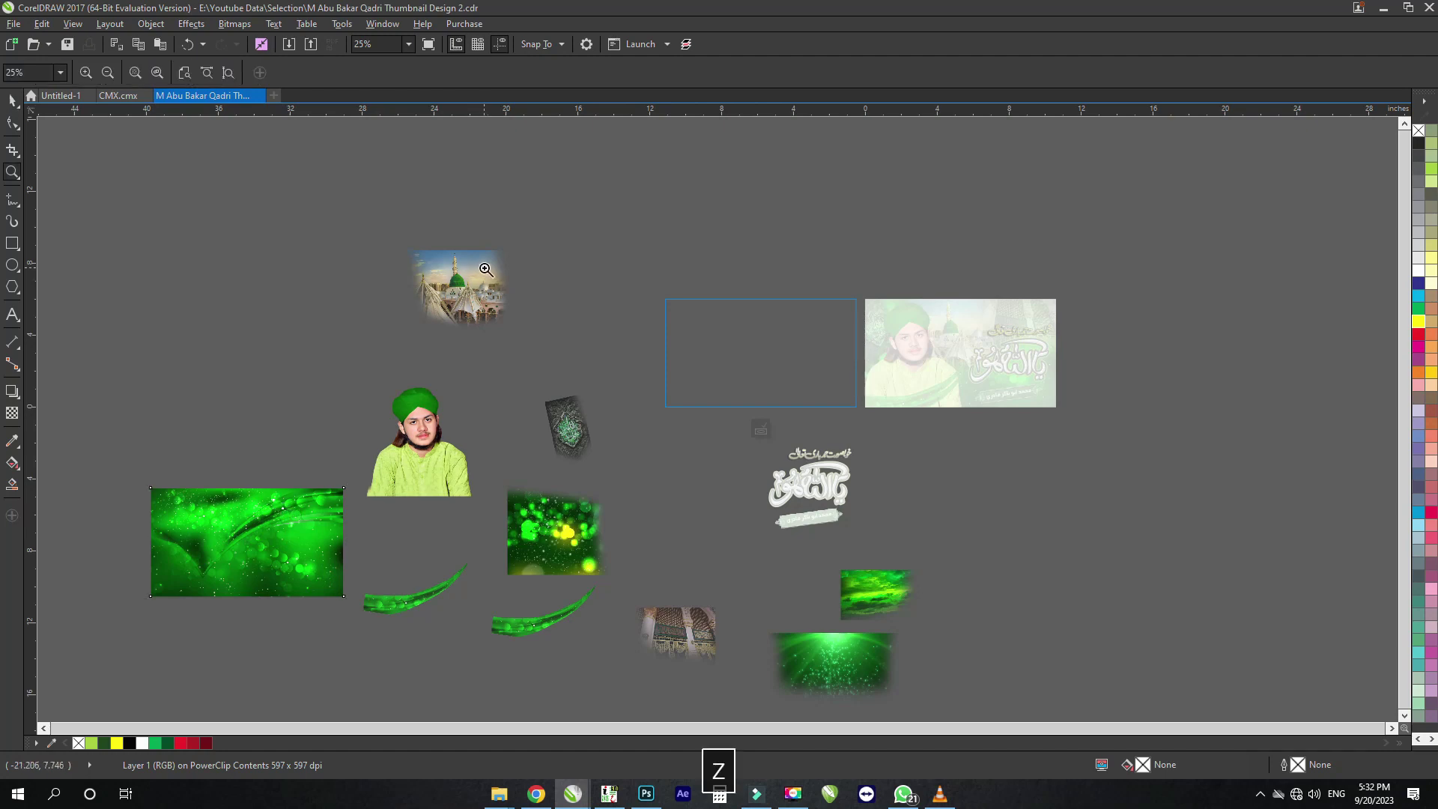
pyautogui.moveTo(486, 257); pyautogui.dragTo(457, 313)
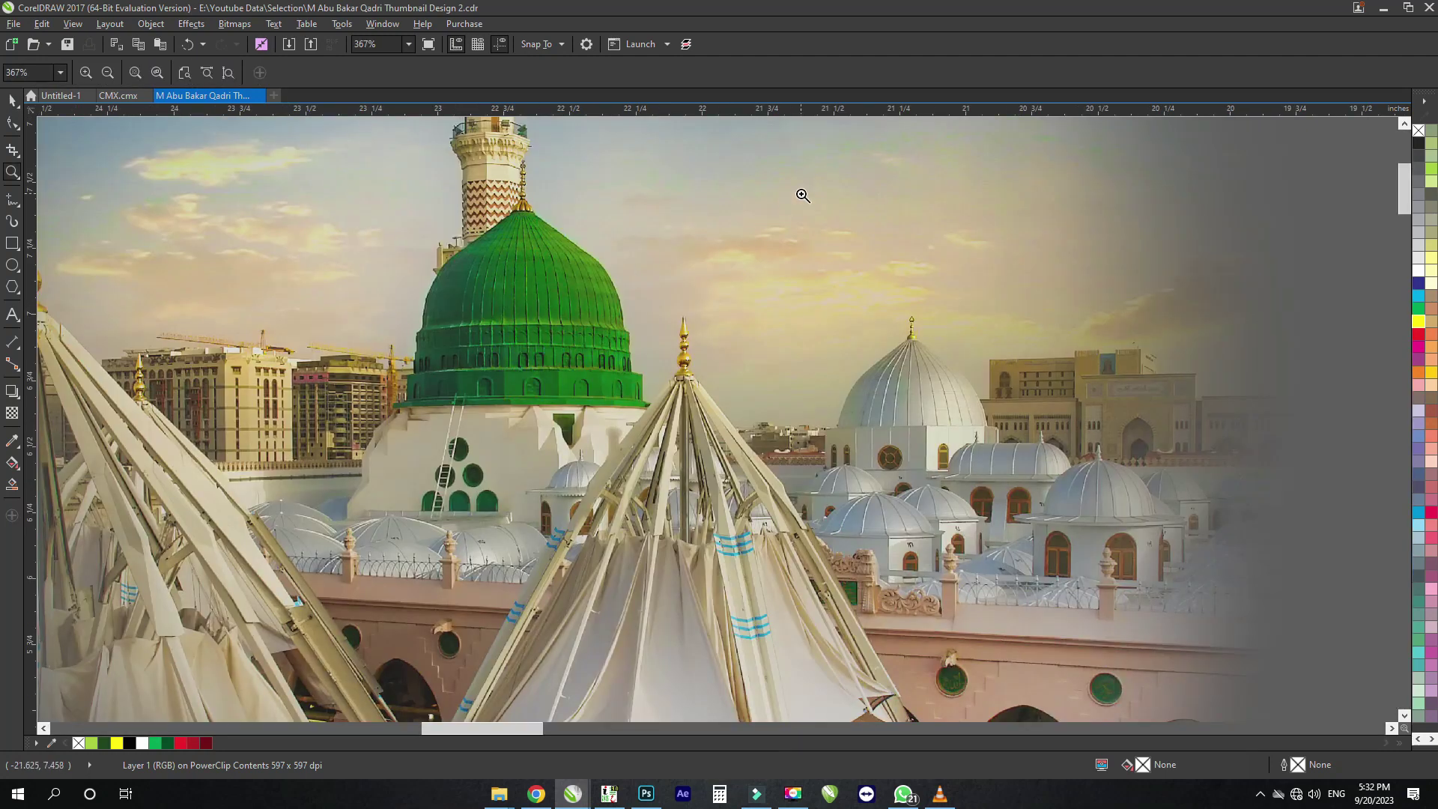
pyautogui.moveTo(803, 196); pyautogui.dragTo(484, 495)
pyautogui.moveTo(680, 223); pyautogui.dragTo(348, 360)
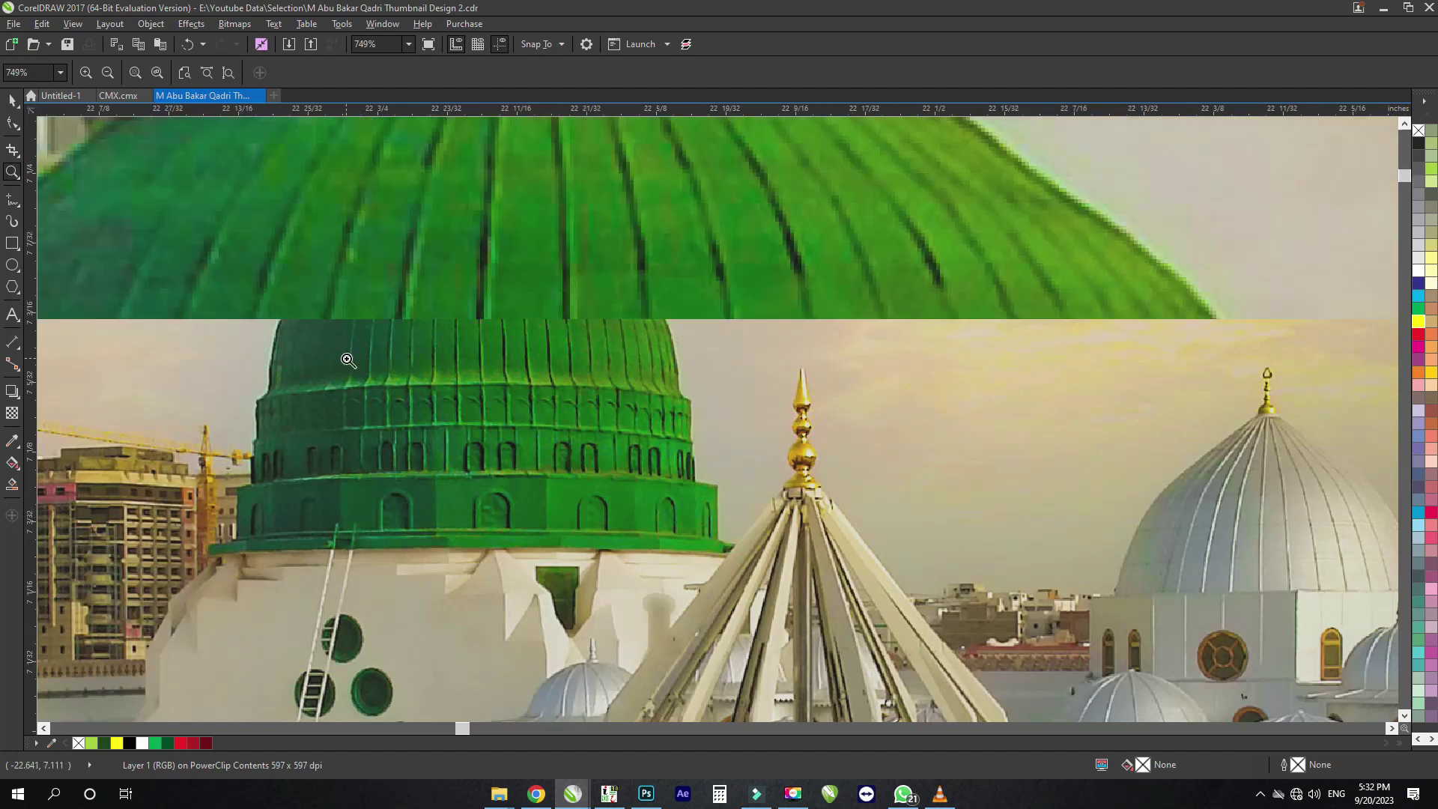
pyautogui.rightClick(348, 360)
pyautogui.rightClick(348, 360)
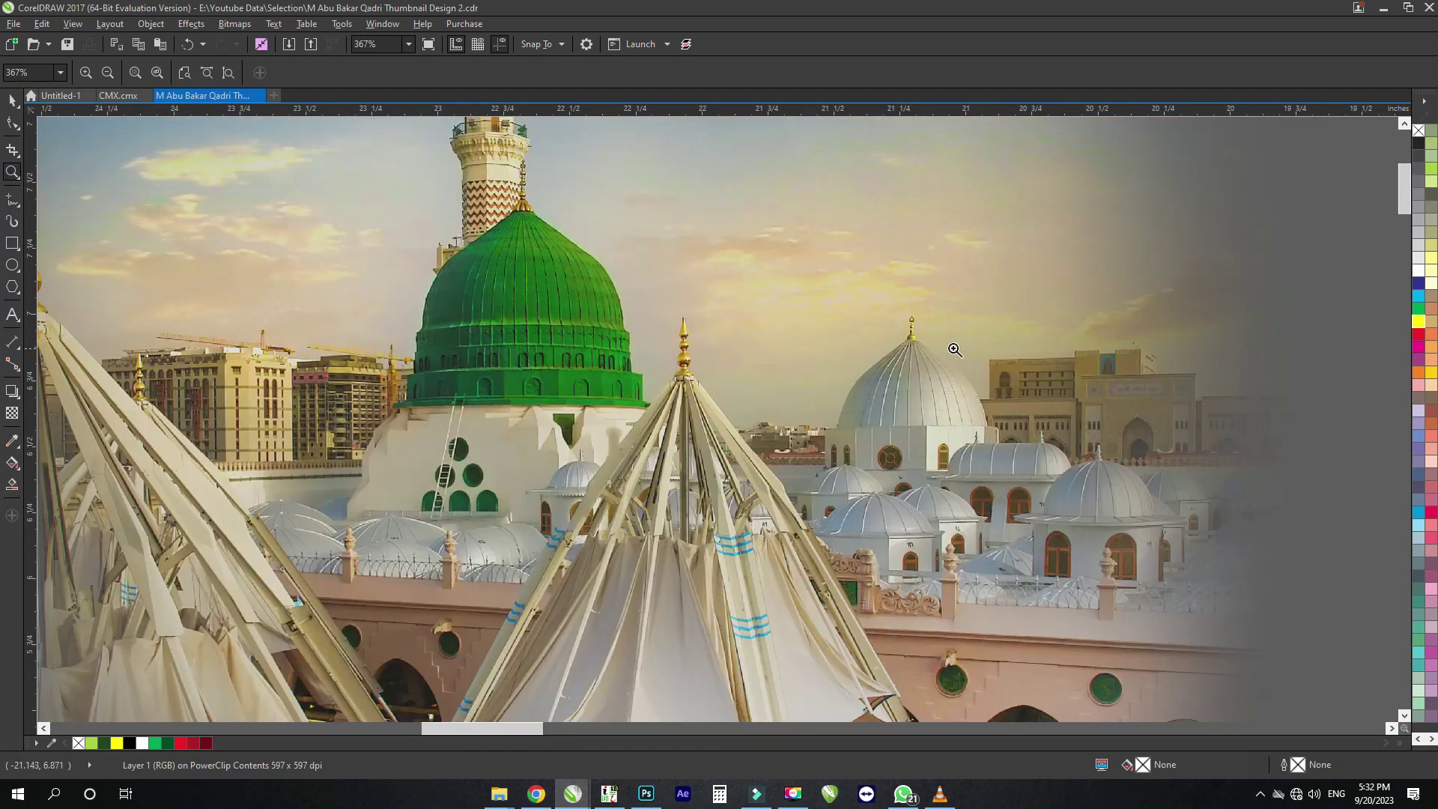
pyautogui.moveTo(966, 330); pyautogui.dragTo(802, 453)
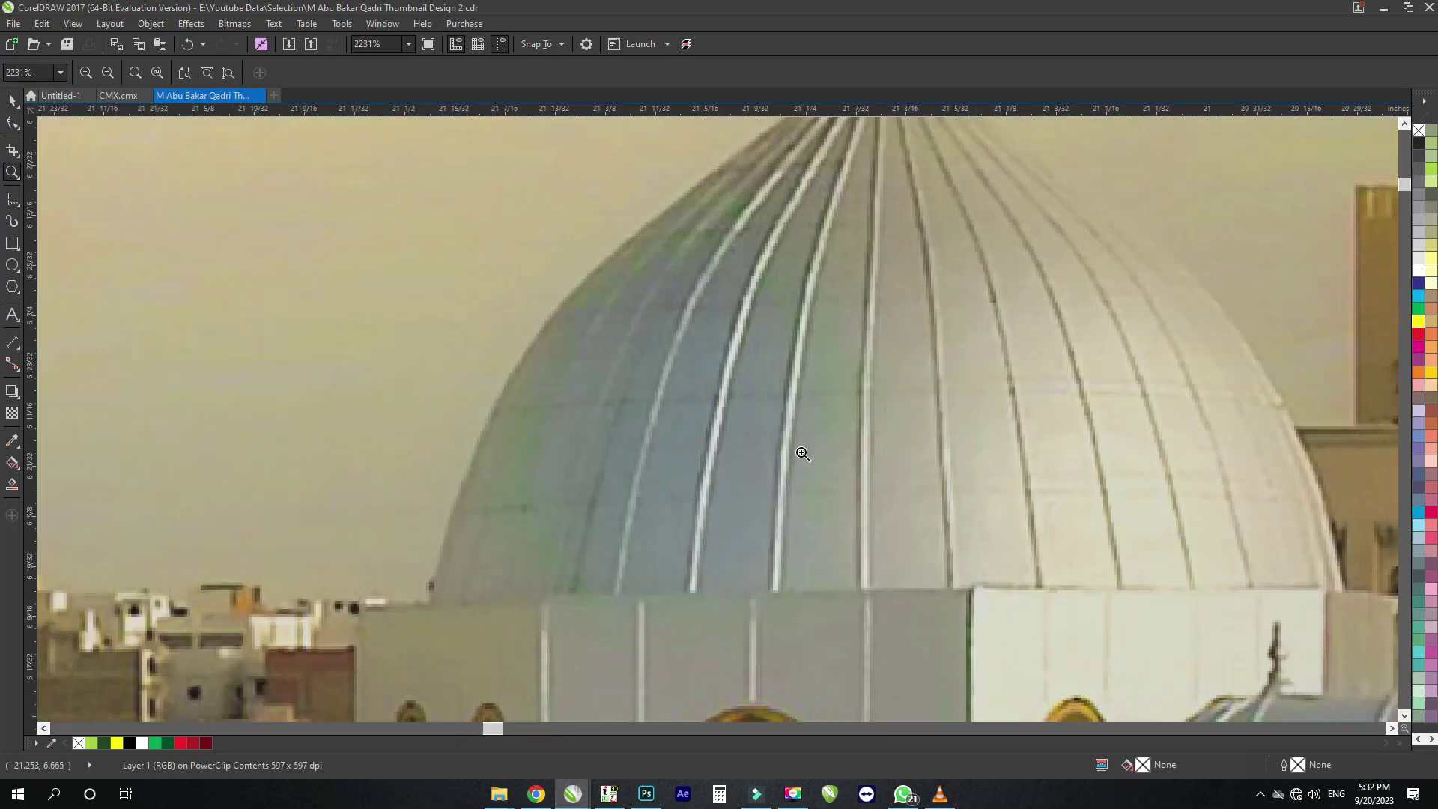
pyautogui.rightClick(723, 456)
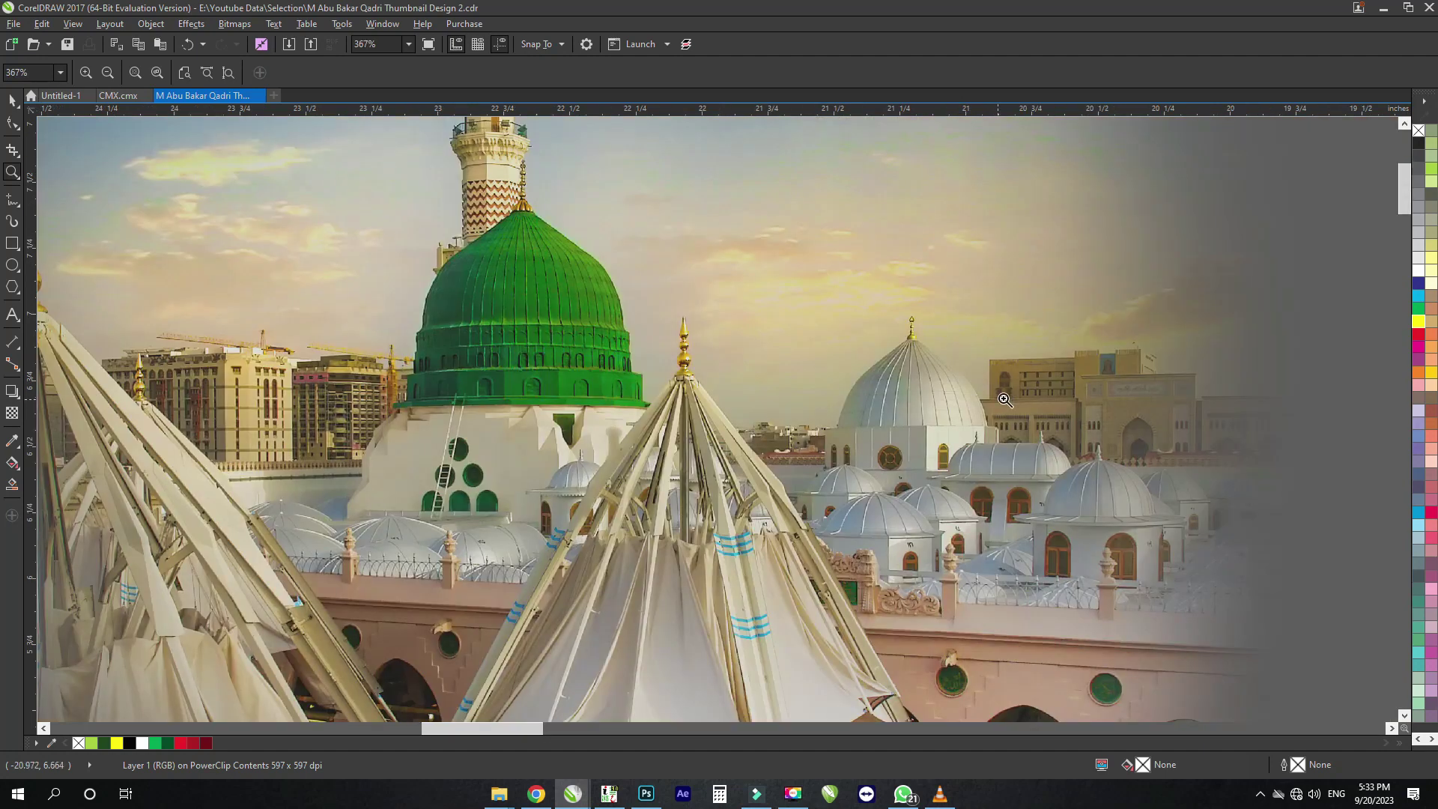
pyautogui.moveTo(1120, 362); pyautogui.dragTo(1036, 464)
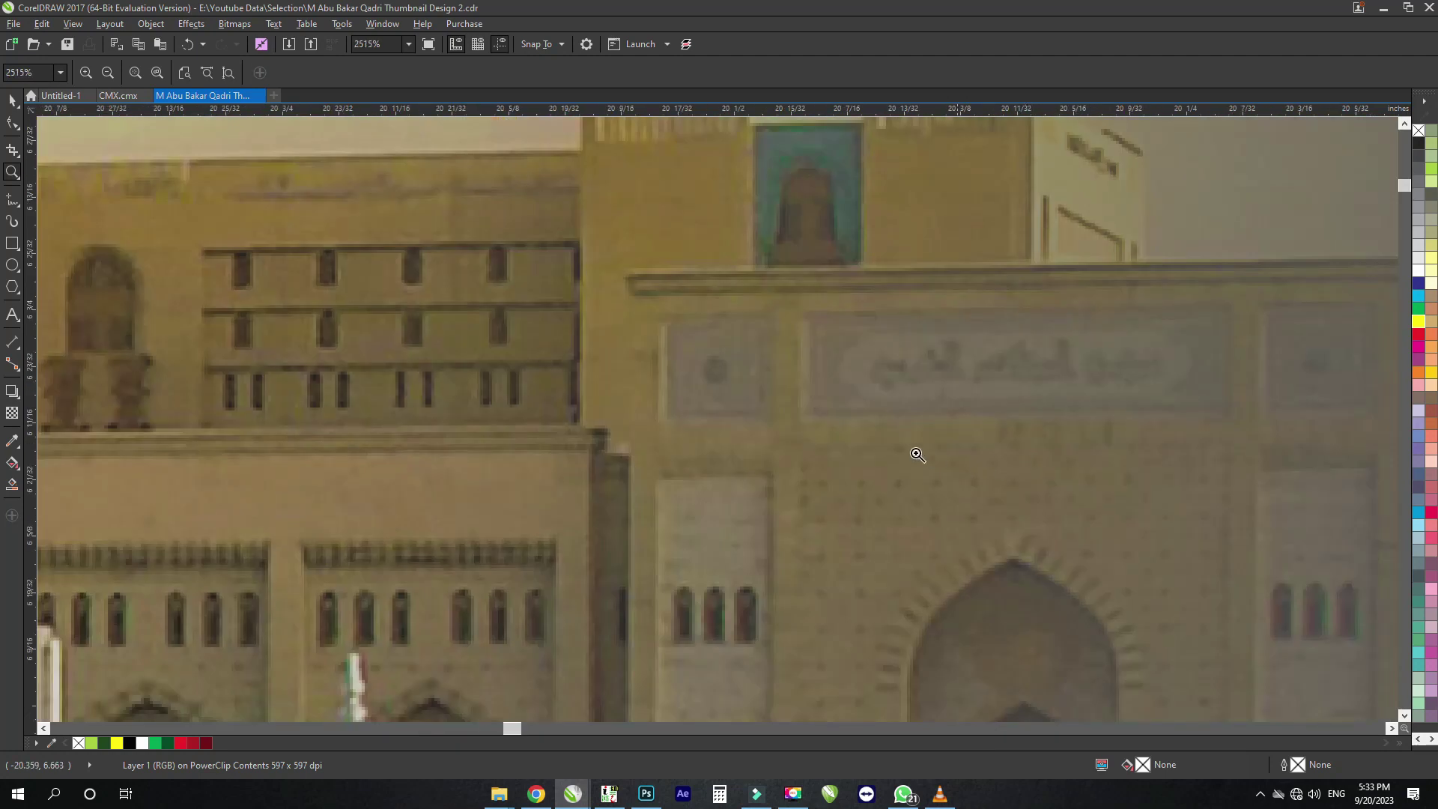
pyautogui.rightClick(825, 405)
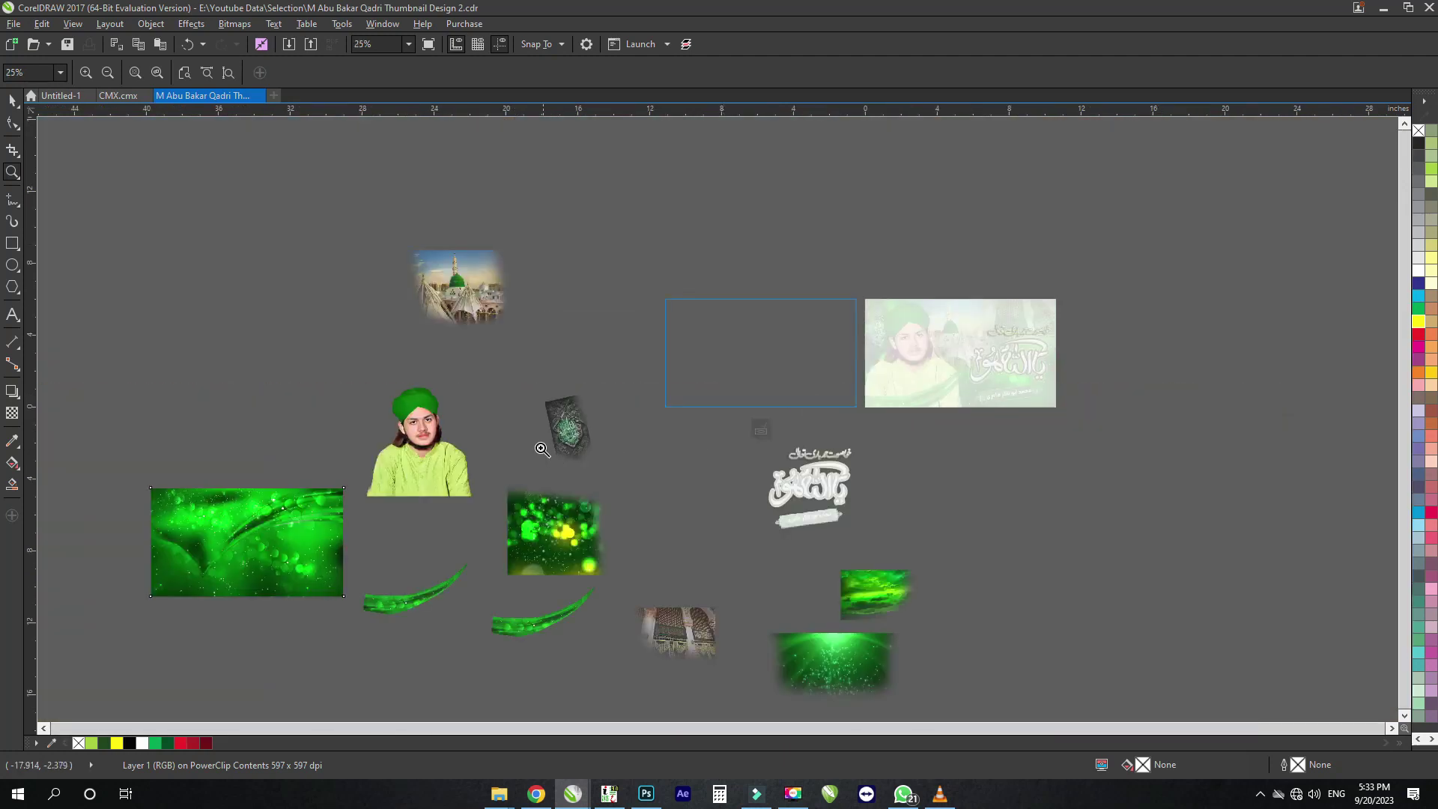
# Examine the calligraphy plaque's lettering and faded edges, and the yellow-green bokeh layer, up close
pyautogui.moveTo(577, 411); pyautogui.dragTo(553, 470)
pyautogui.moveTo(881, 221); pyautogui.dragTo(692, 405)
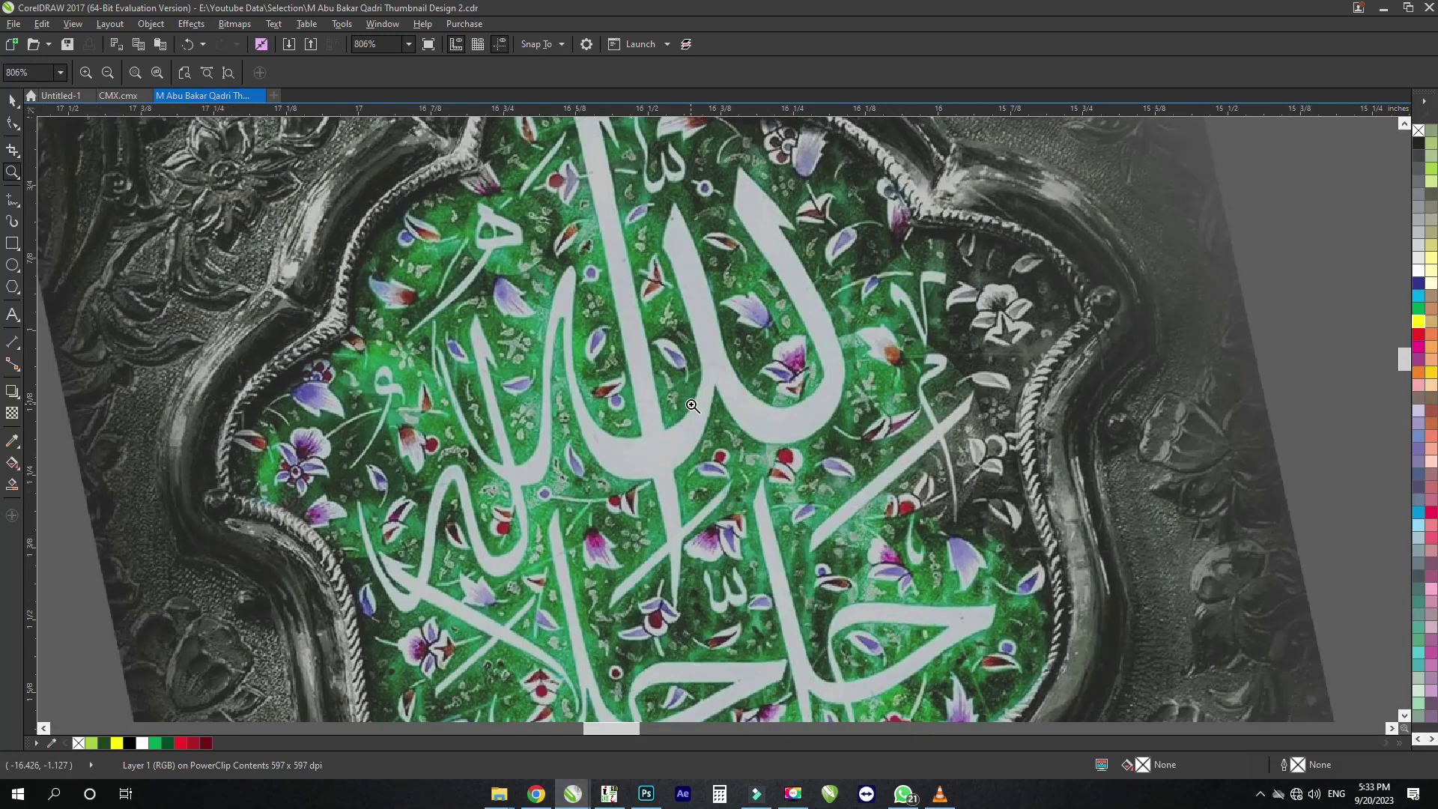
pyautogui.click(644, 386)
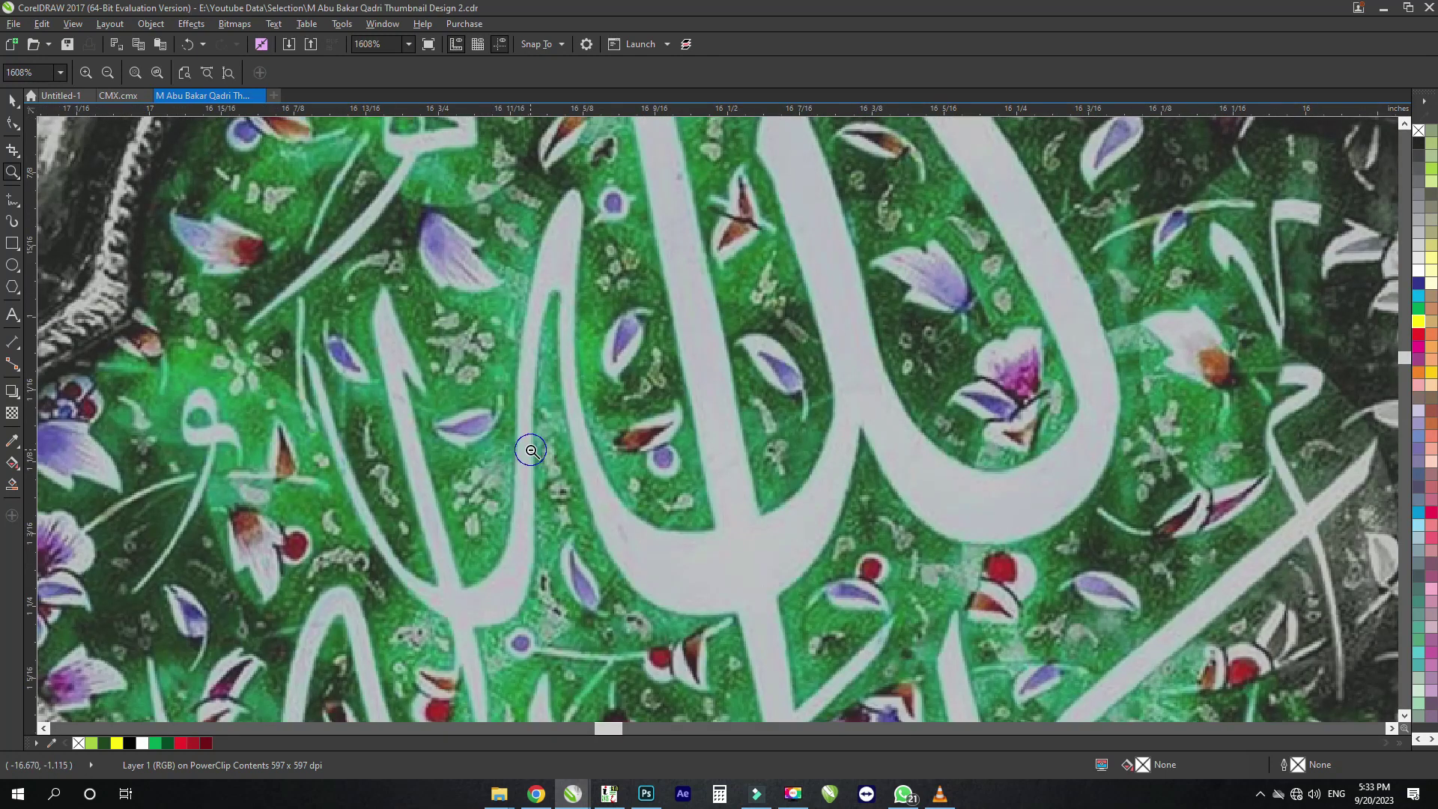
pyautogui.rightClick(531, 450)
pyautogui.rightClick(531, 450)
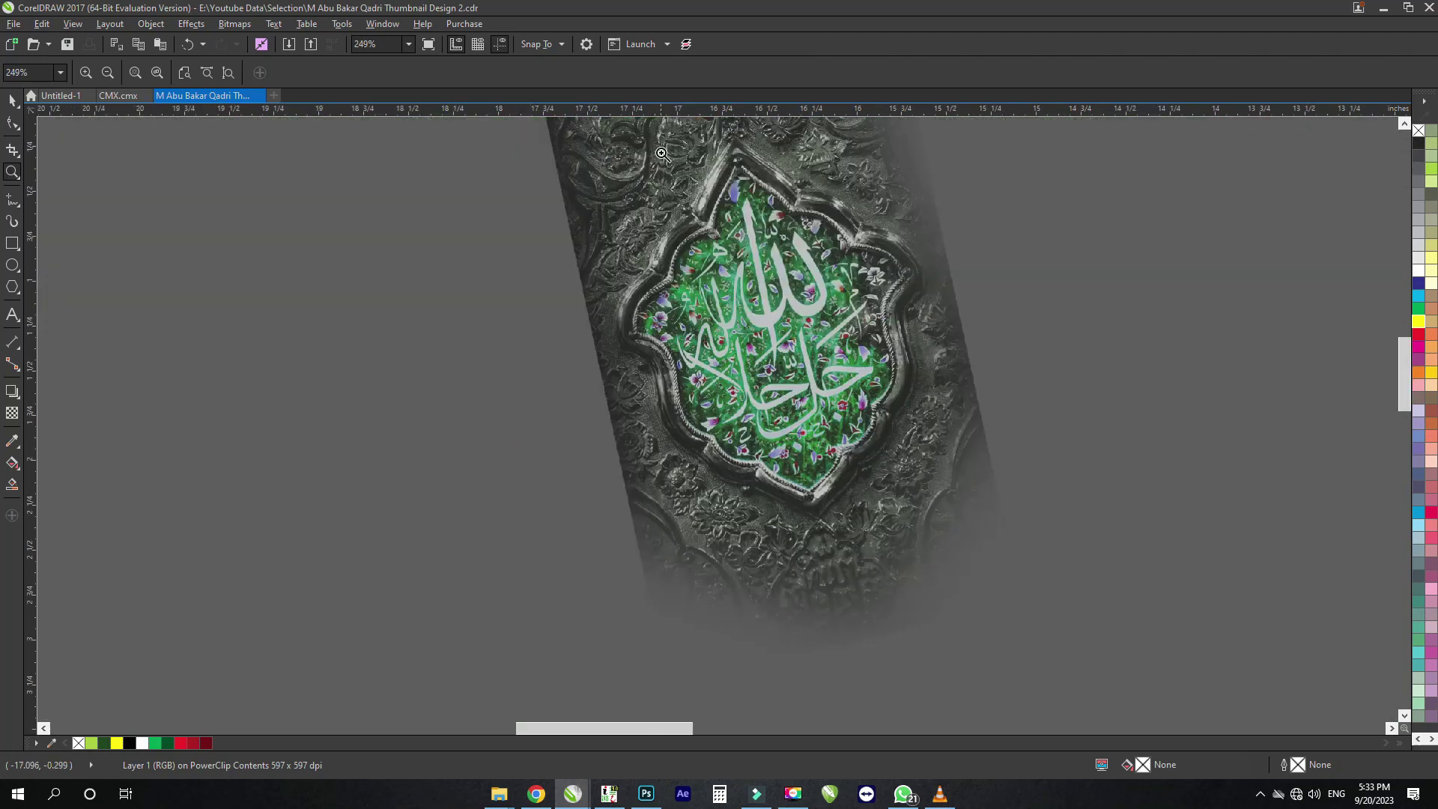
pyautogui.moveTo(662, 153); pyautogui.dragTo(593, 263)
pyautogui.rightClick(591, 262)
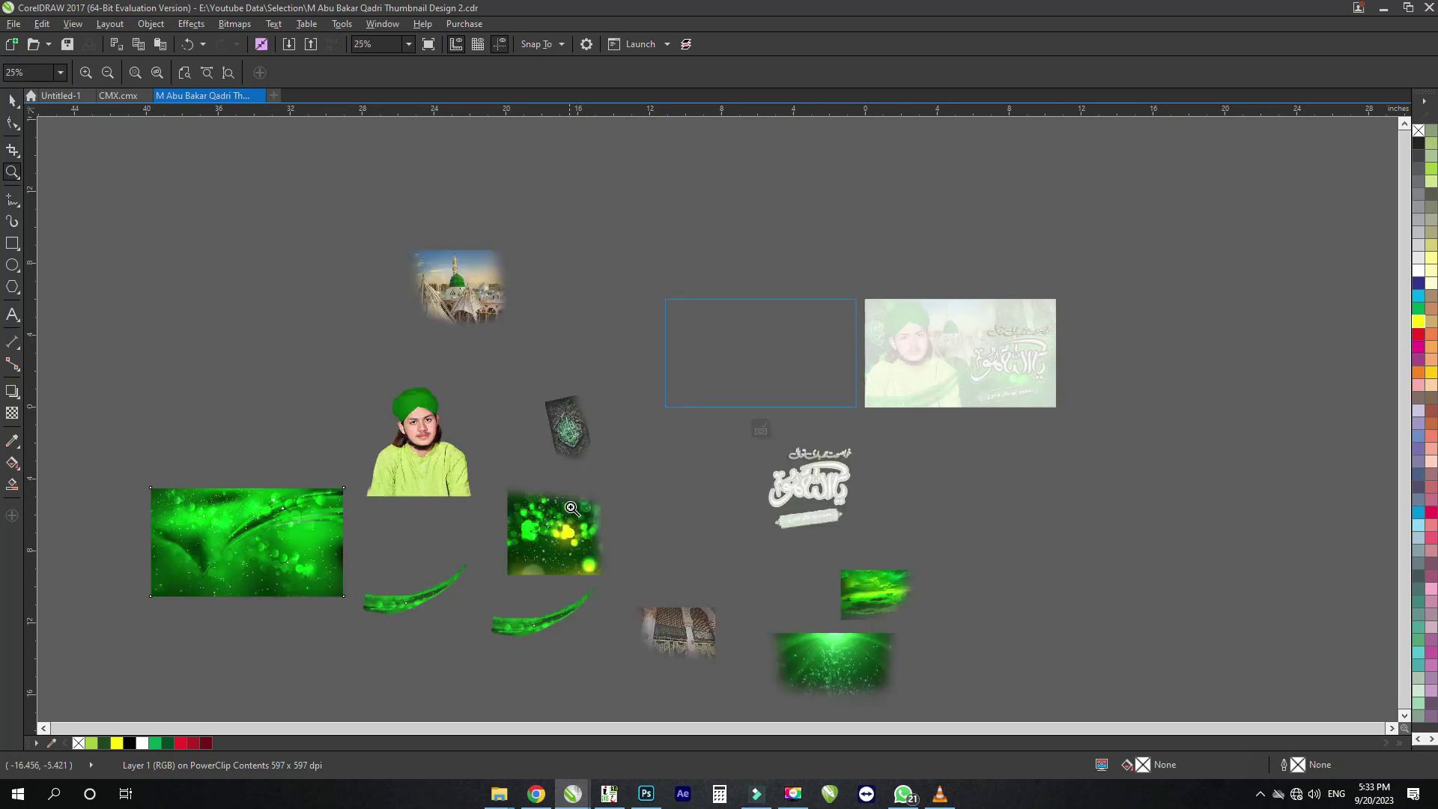
pyautogui.scroll(5, 528, 552)
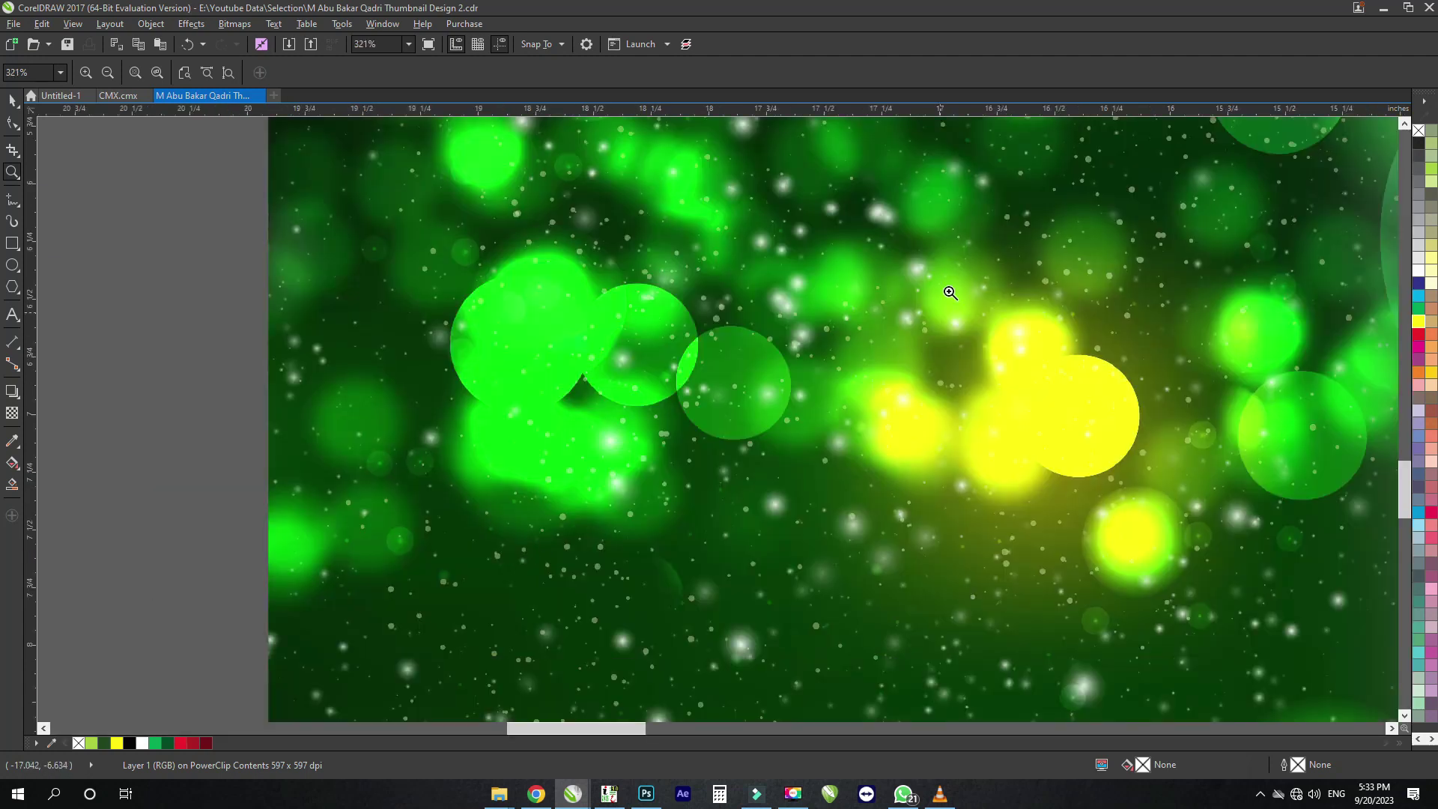
pyautogui.moveTo(951, 293); pyautogui.dragTo(636, 490)
pyautogui.rightClick(636, 490)
pyautogui.scroll(-5, 636, 502)
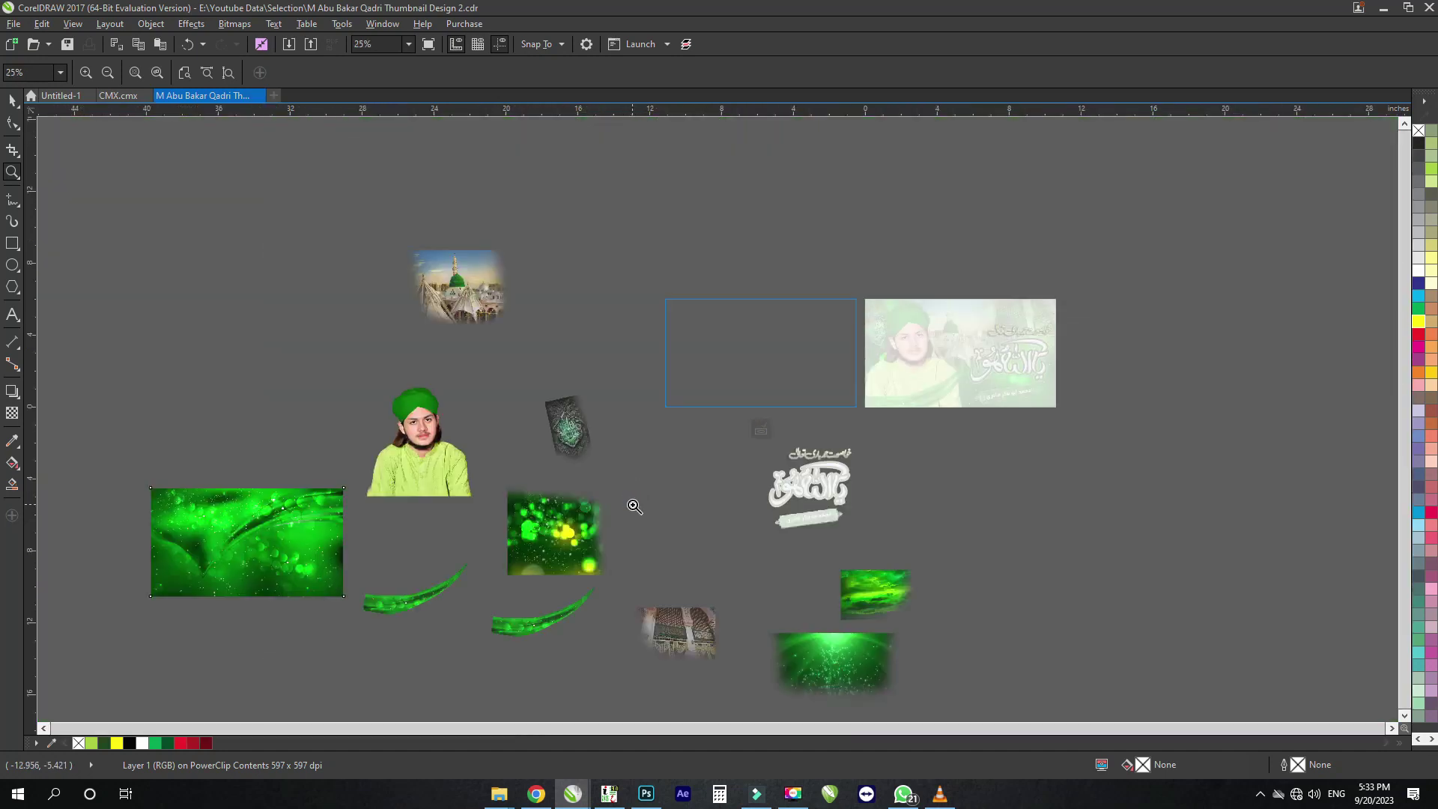
# Examine the large green background image with its curved ribbons and light spots in close-up
pyautogui.moveTo(324, 498); pyautogui.dragTo(219, 579)
pyautogui.moveTo(814, 221); pyautogui.dragTo(607, 447)
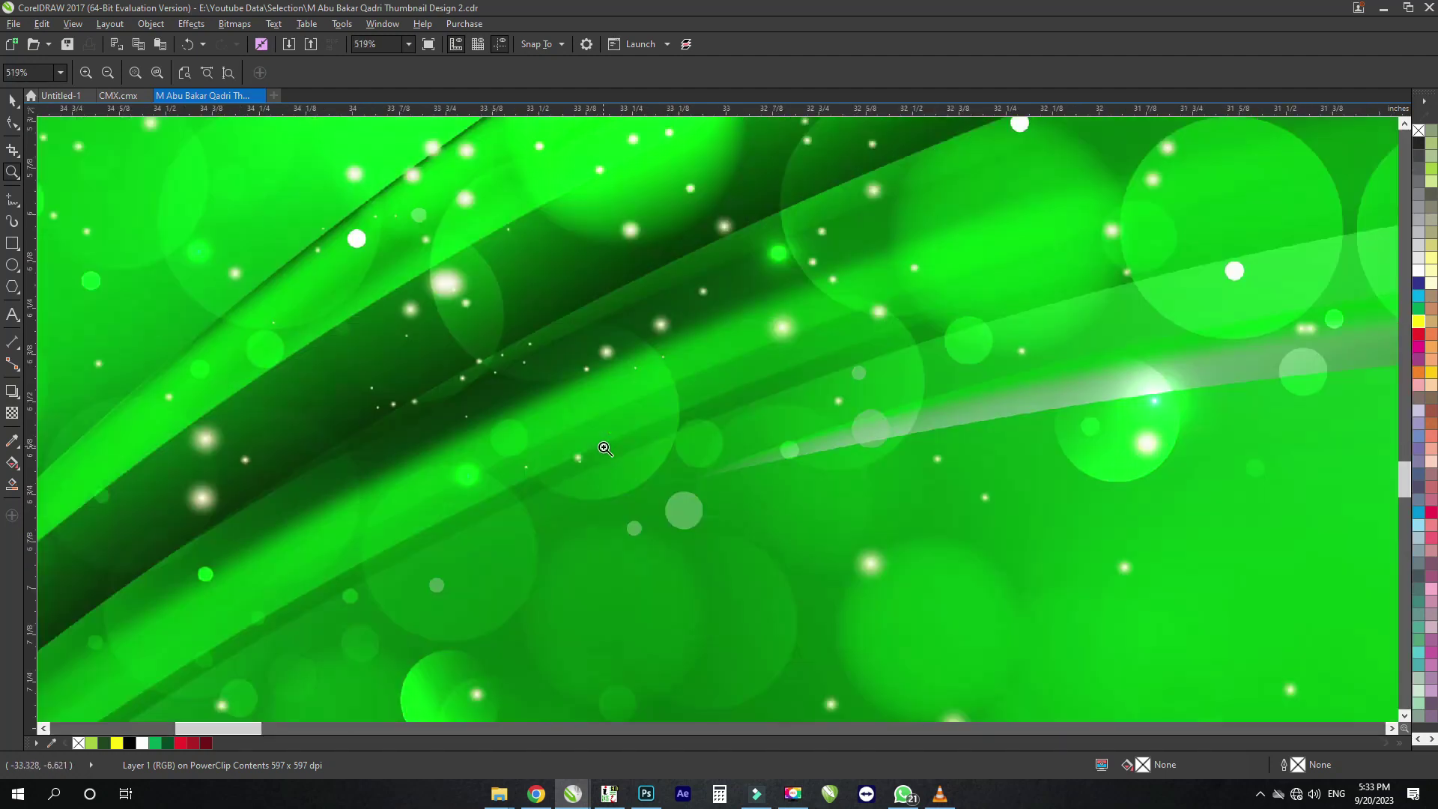
pyautogui.click(503, 567)
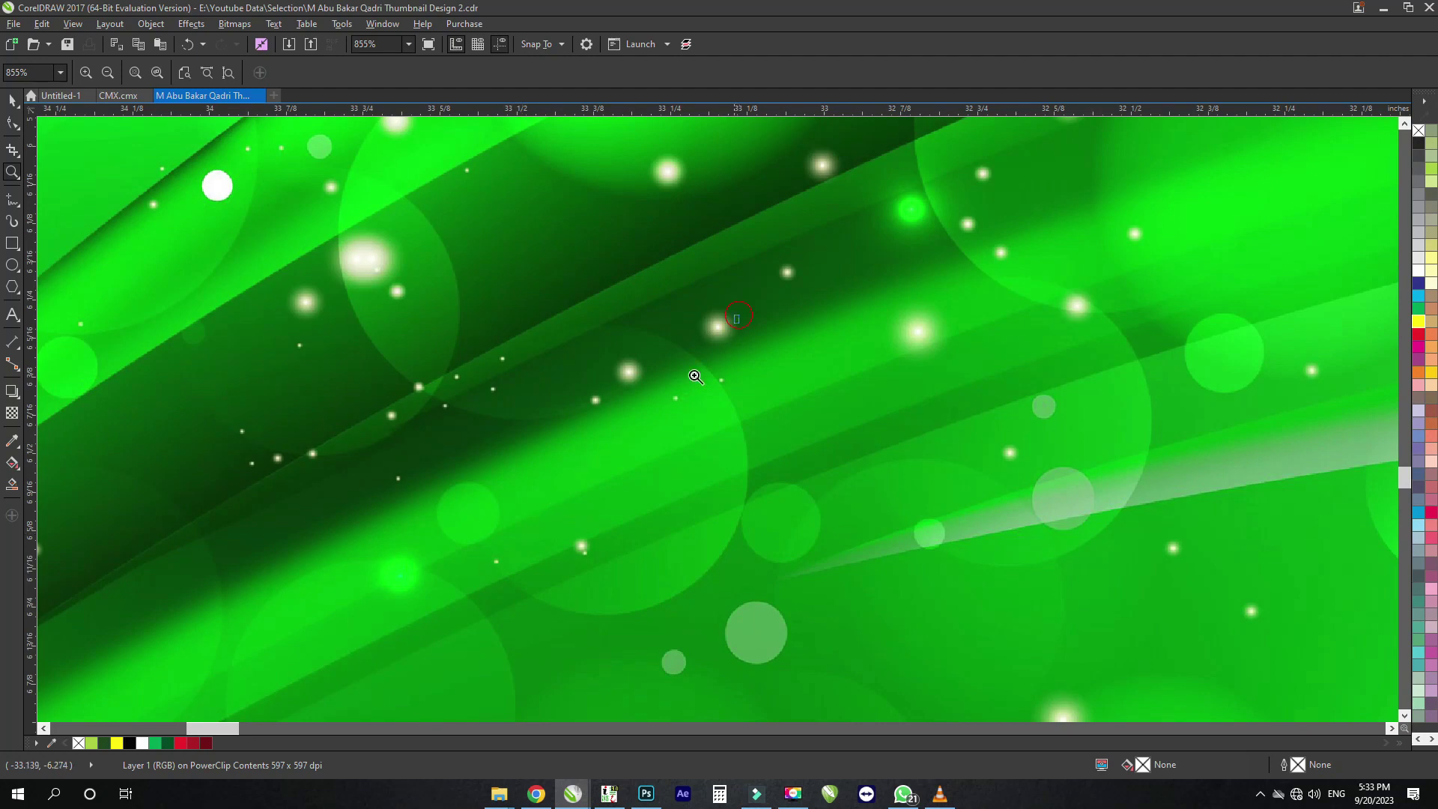
pyautogui.click(526, 547)
pyautogui.rightClick(527, 547)
pyautogui.rightClick(526, 547)
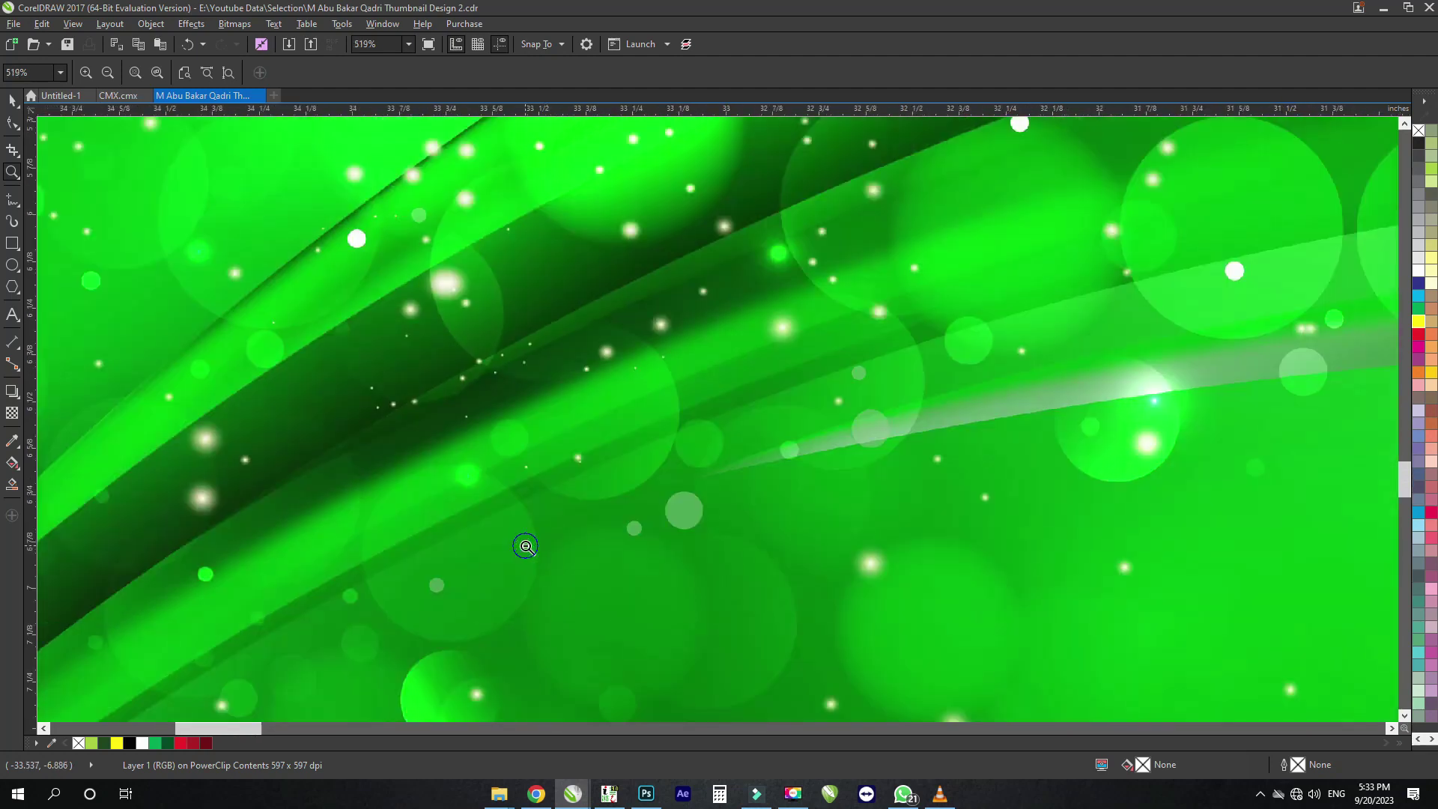
pyautogui.rightClick(527, 547)
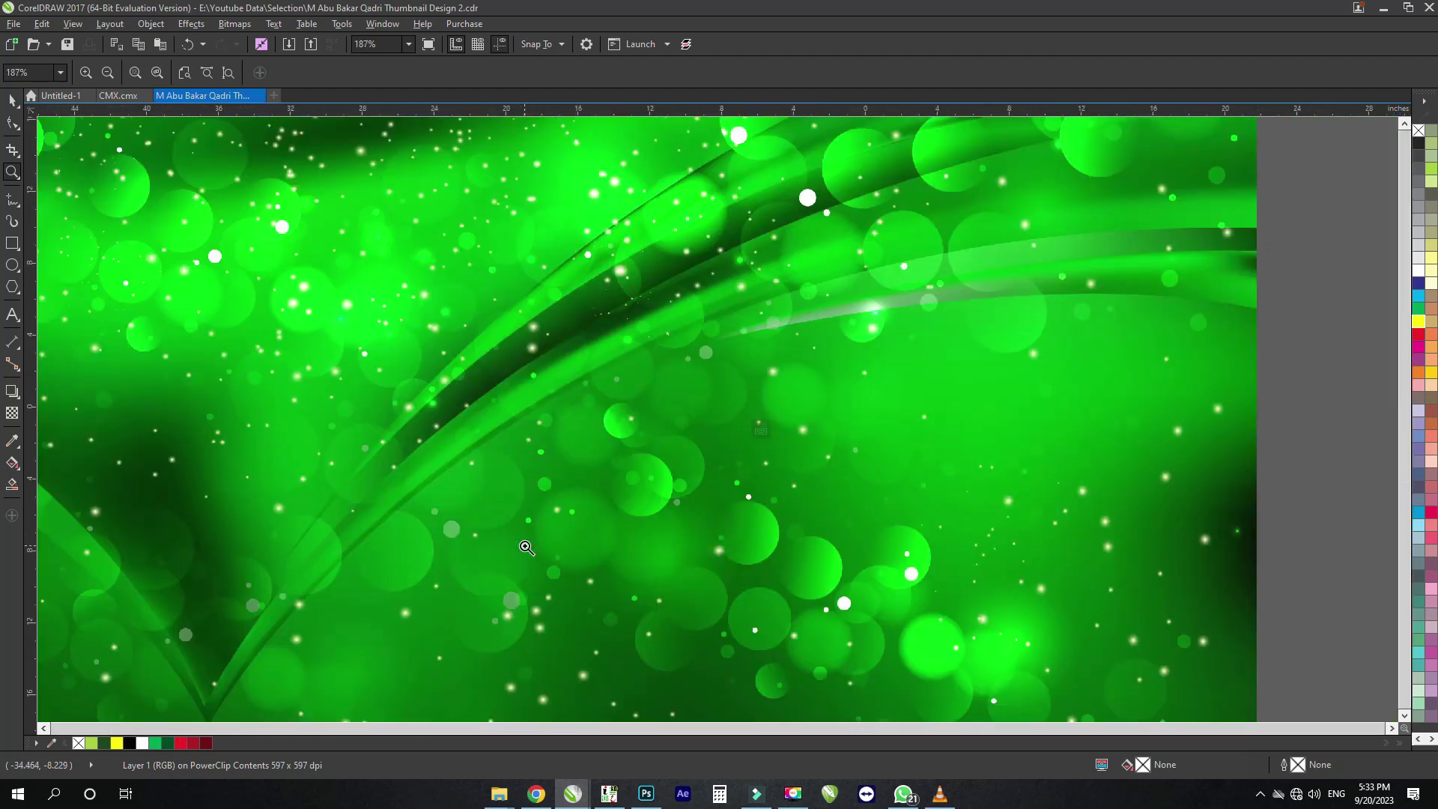
pyautogui.rightClick(527, 547)
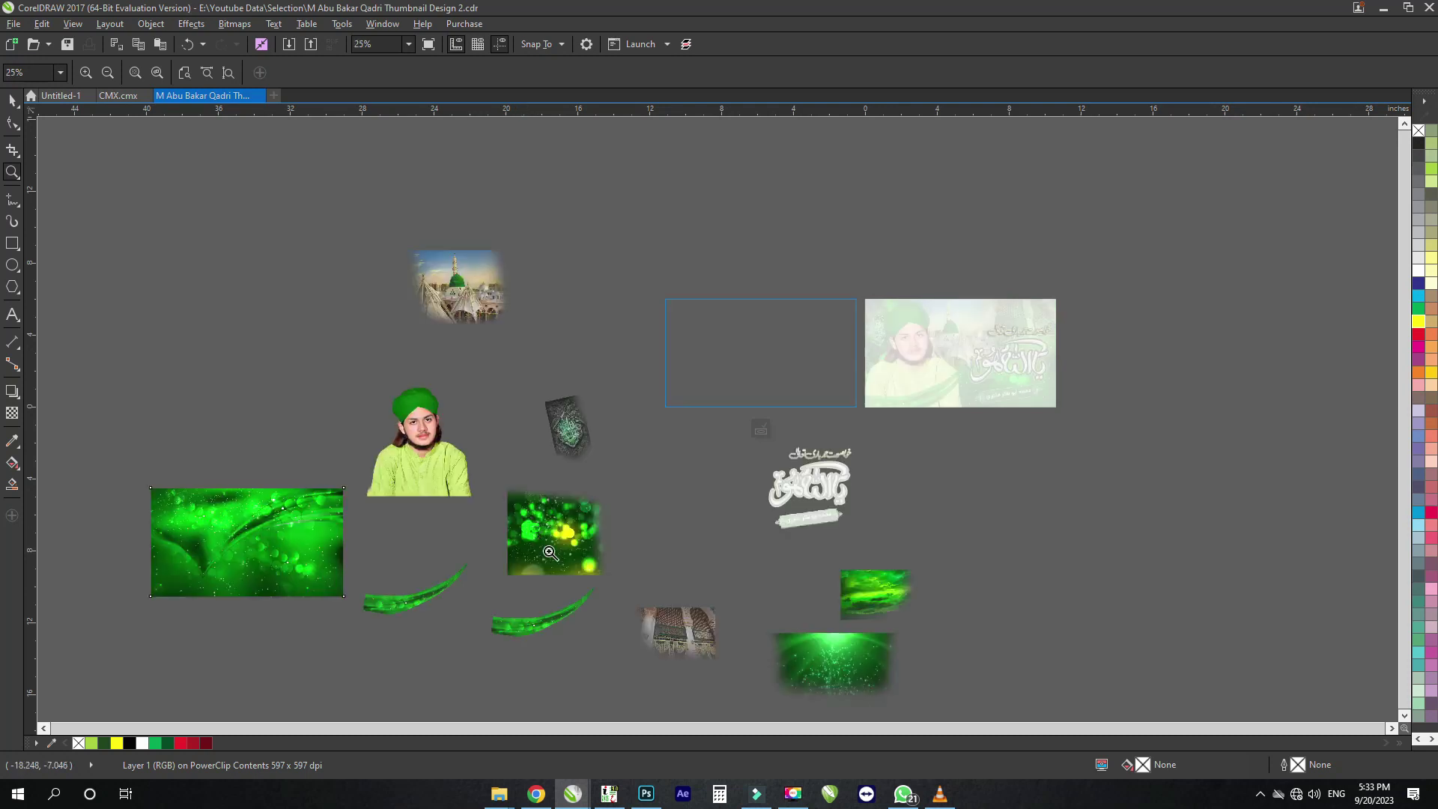
# Inspect one of the cut-out green ribbons and the green light-ray layer with its falling particles up close
pyautogui.scroll(8, 538, 627)
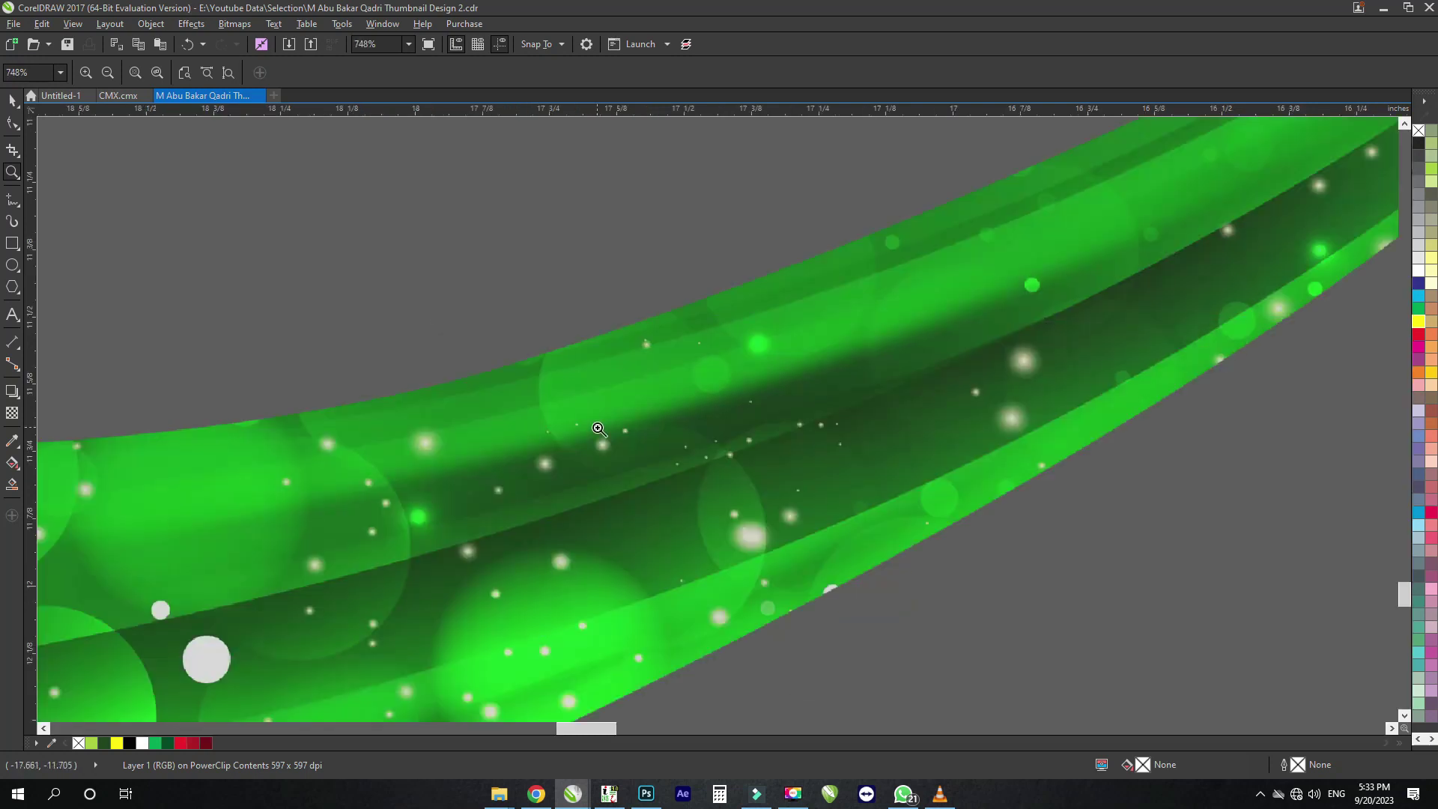
pyautogui.click(477, 595)
pyautogui.rightClick(478, 599)
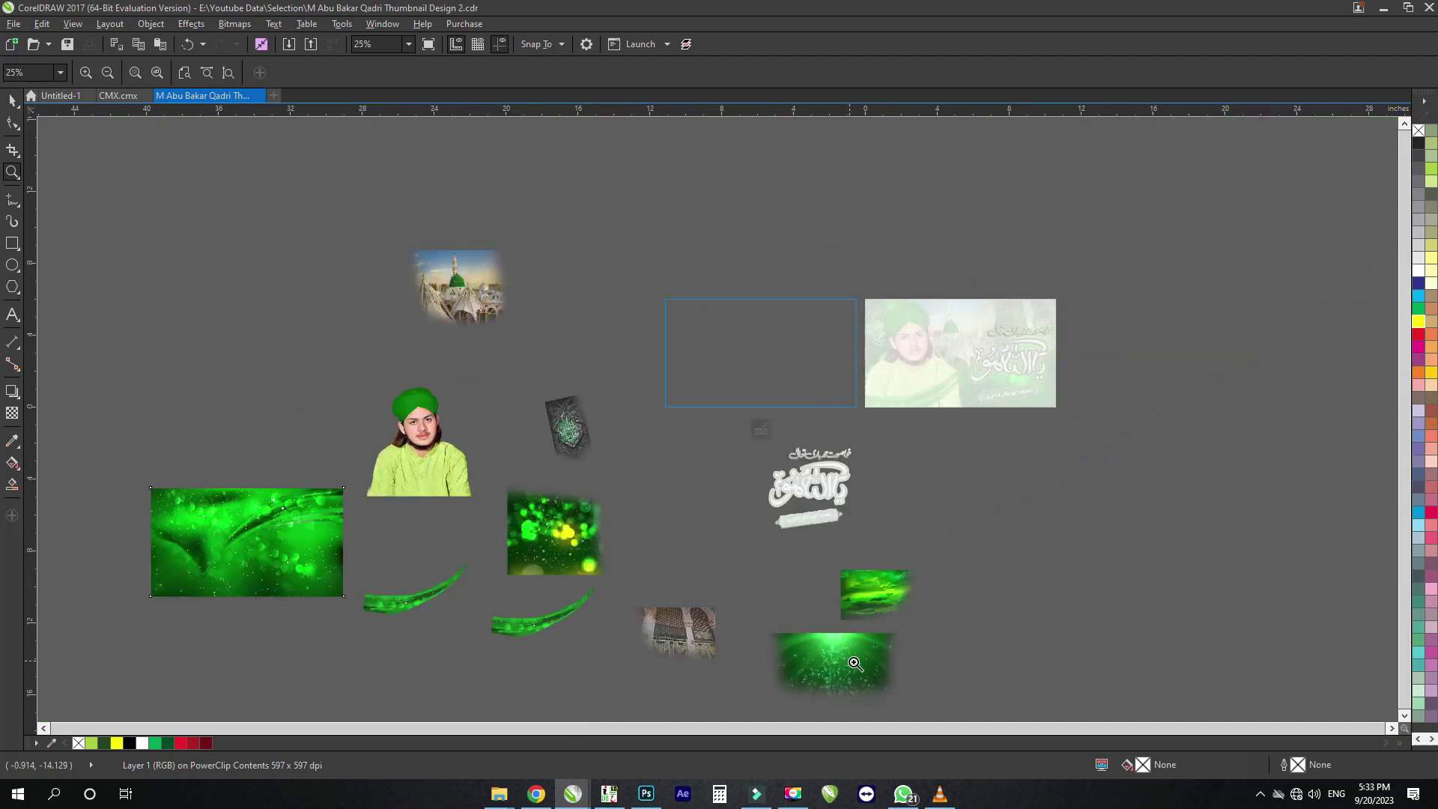
pyautogui.moveTo(873, 654); pyautogui.dragTo(827, 693)
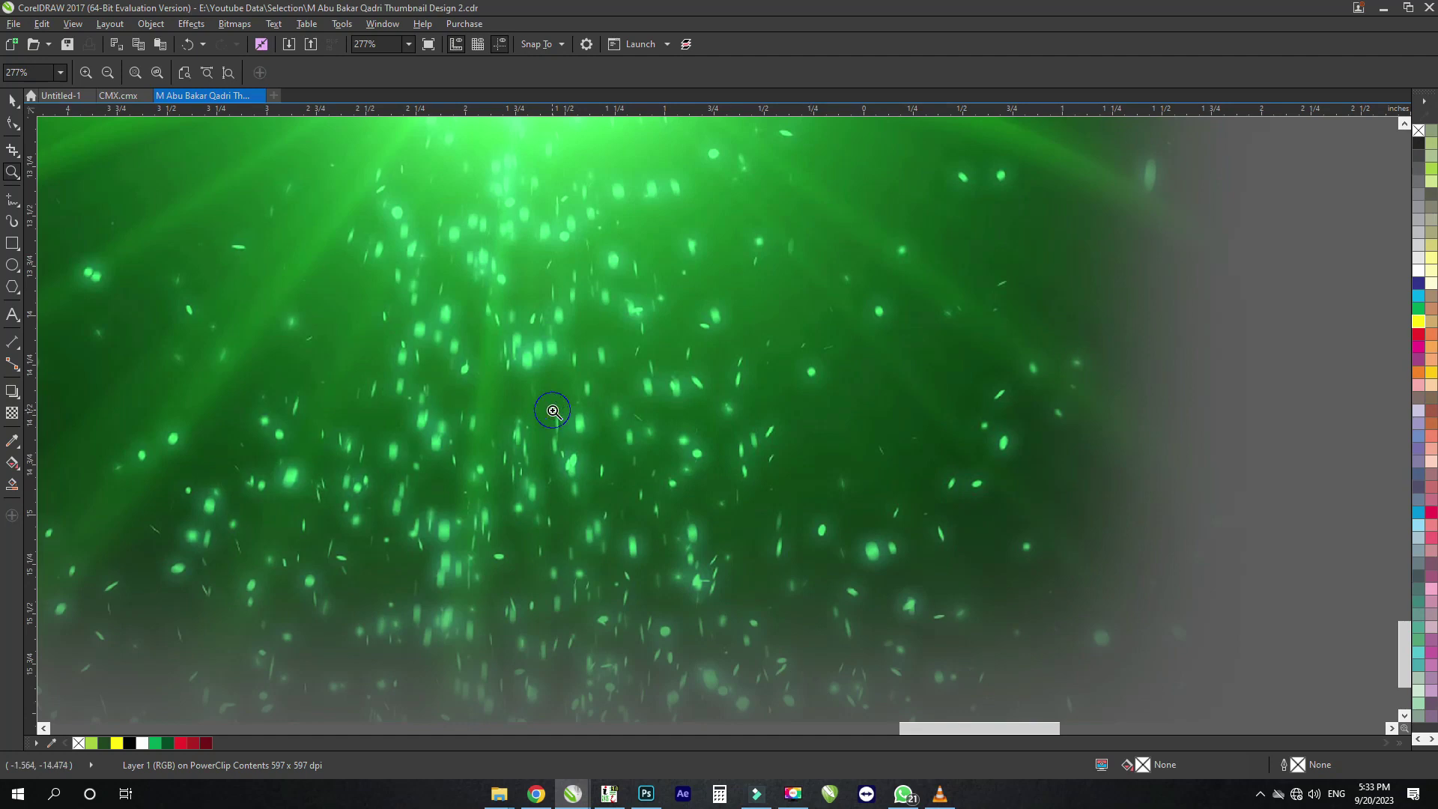
# Examine the yellow-green cloud layer and the mosque-interior layer with its calligraphy panels up close
pyautogui.rightClick(553, 411)
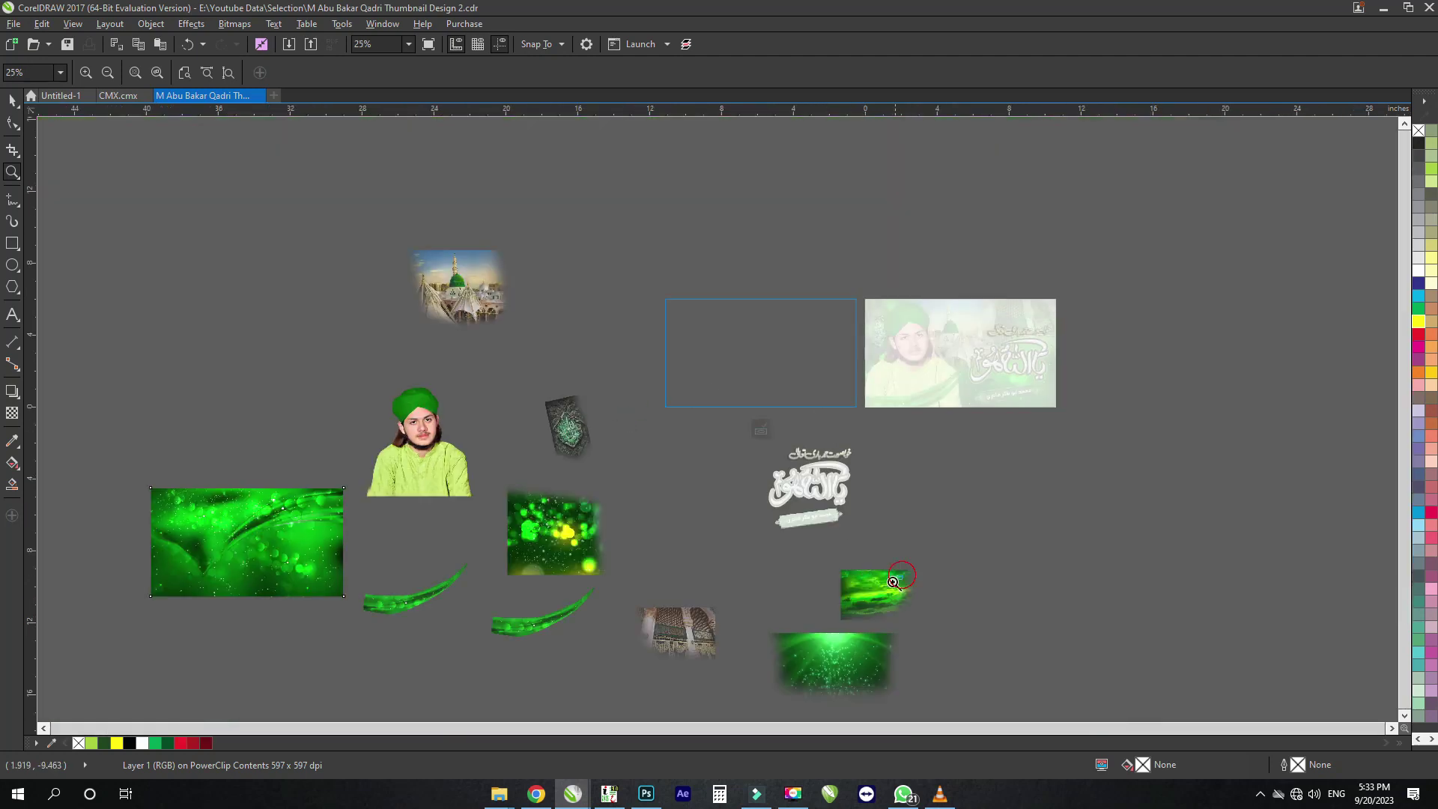
pyautogui.moveTo(869, 601); pyautogui.dragTo(867, 599)
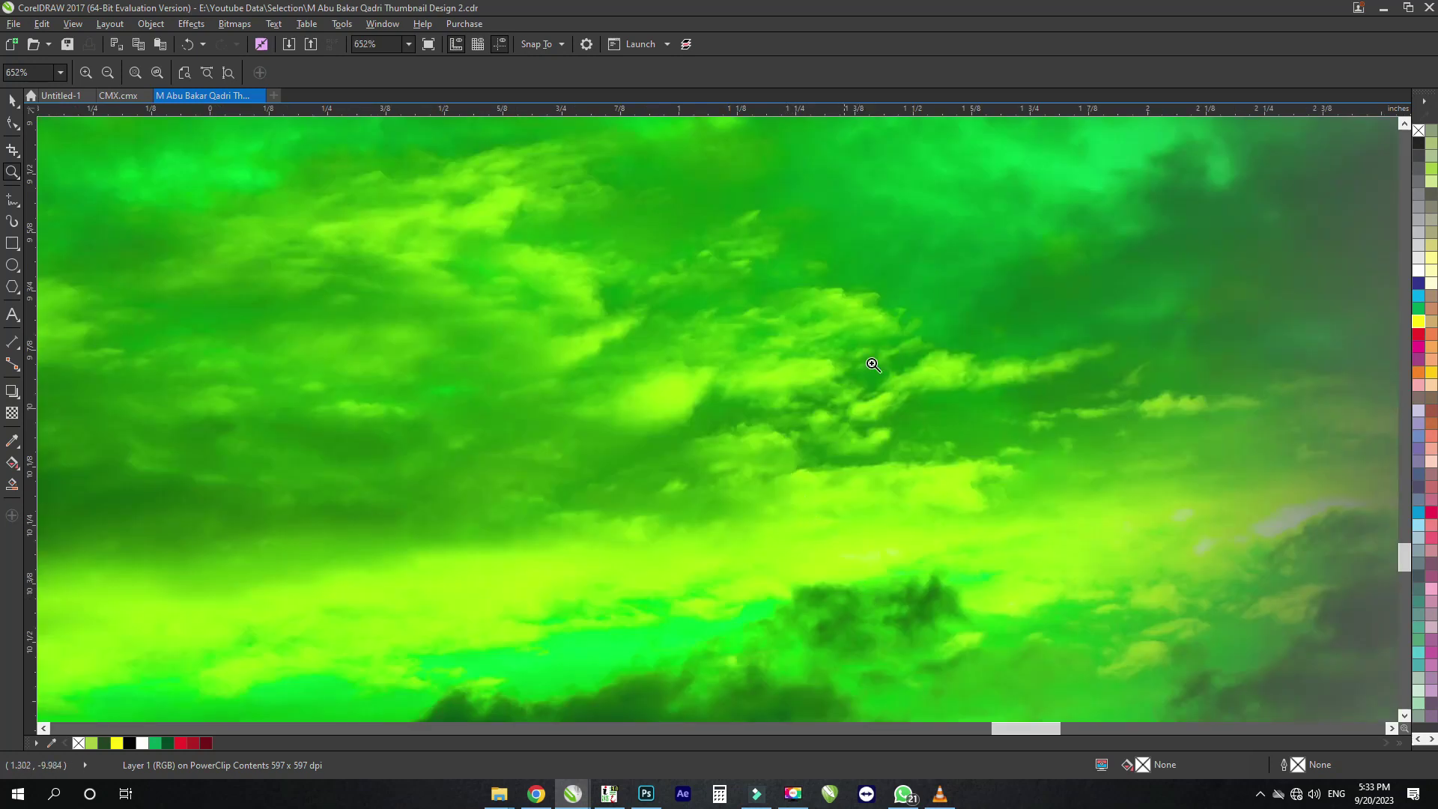
pyautogui.moveTo(873, 364); pyautogui.dragTo(658, 507)
pyautogui.press('F4')
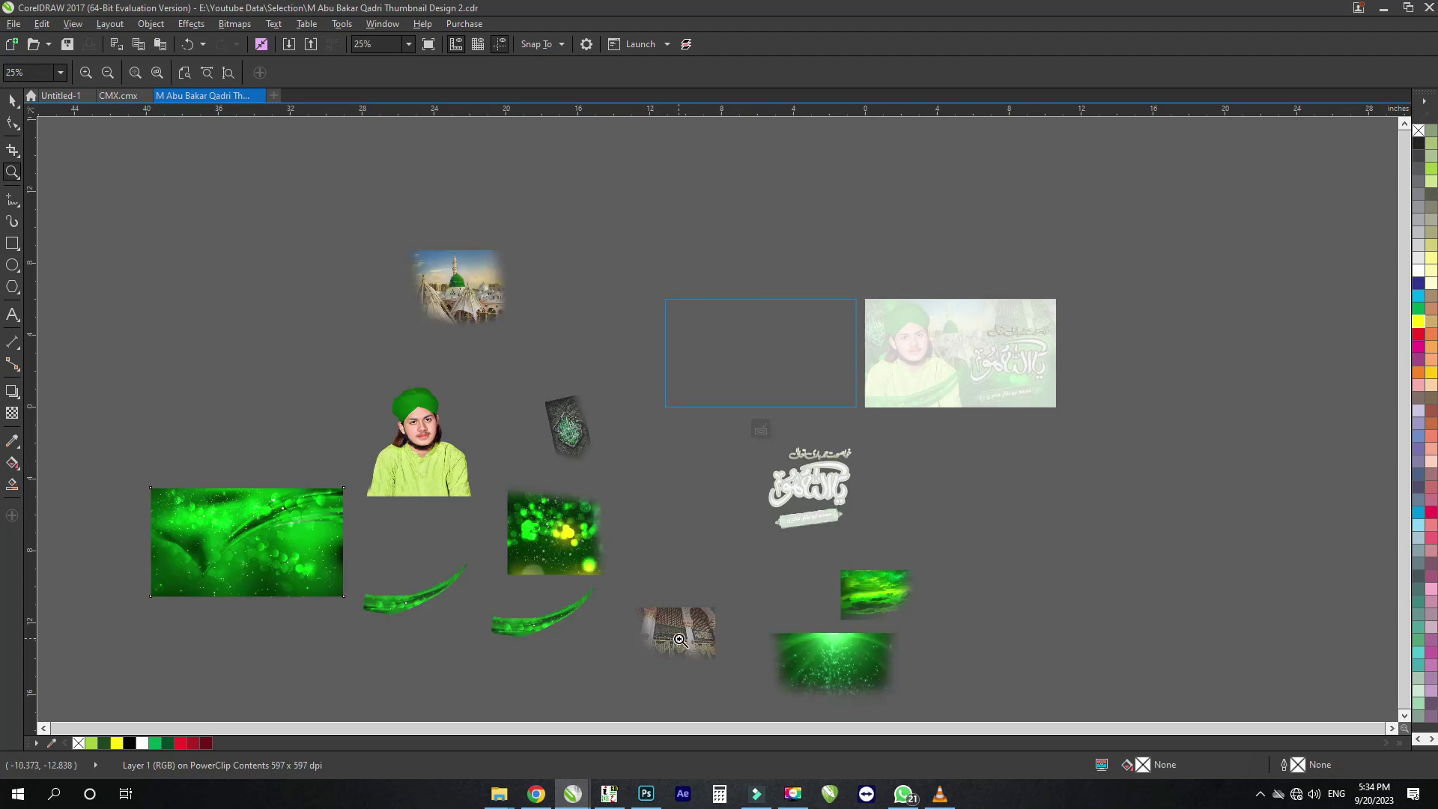
pyautogui.moveTo(669, 648); pyautogui.dragTo(688, 612)
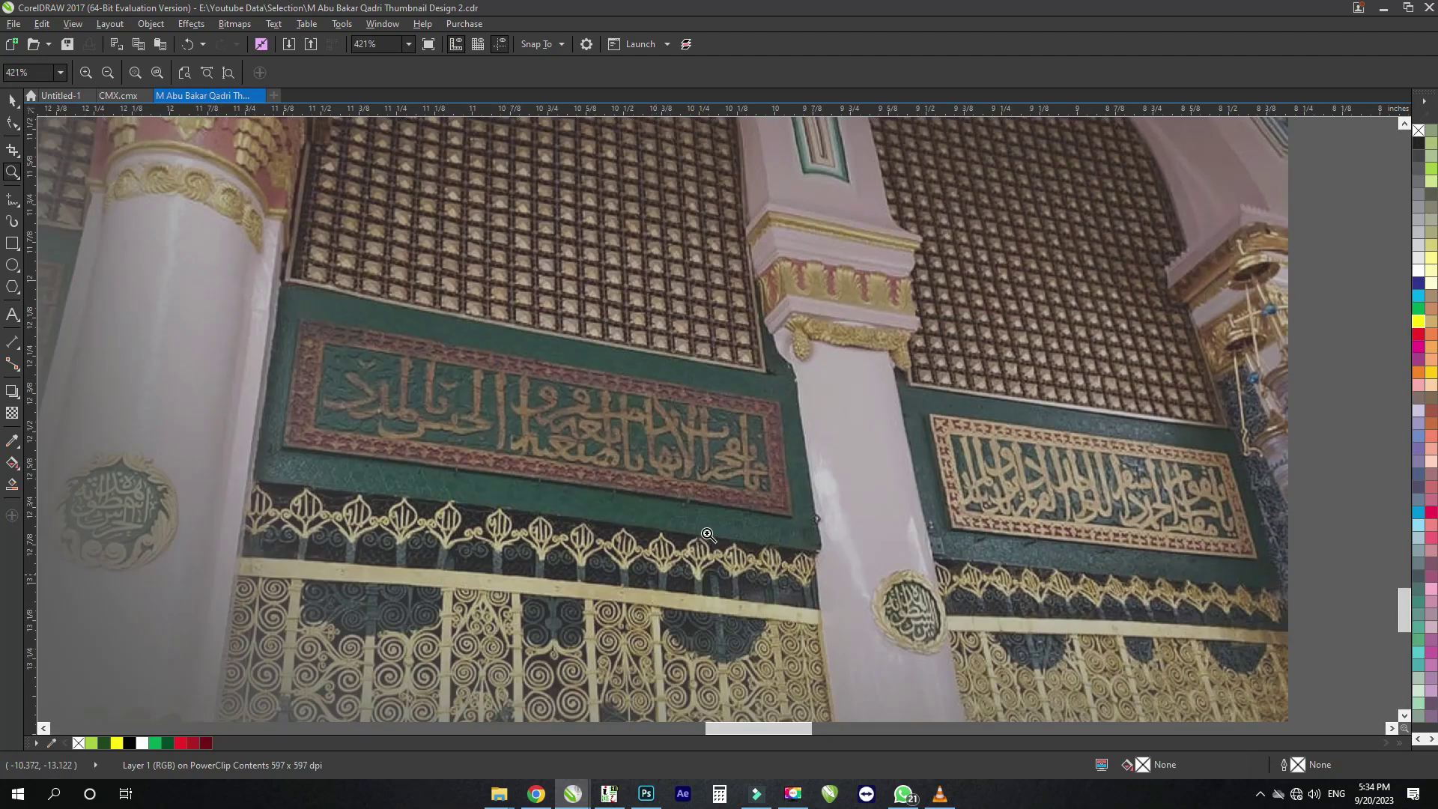
pyautogui.scroll(-3, 646, 492)
pyautogui.scroll(-2, 645, 492)
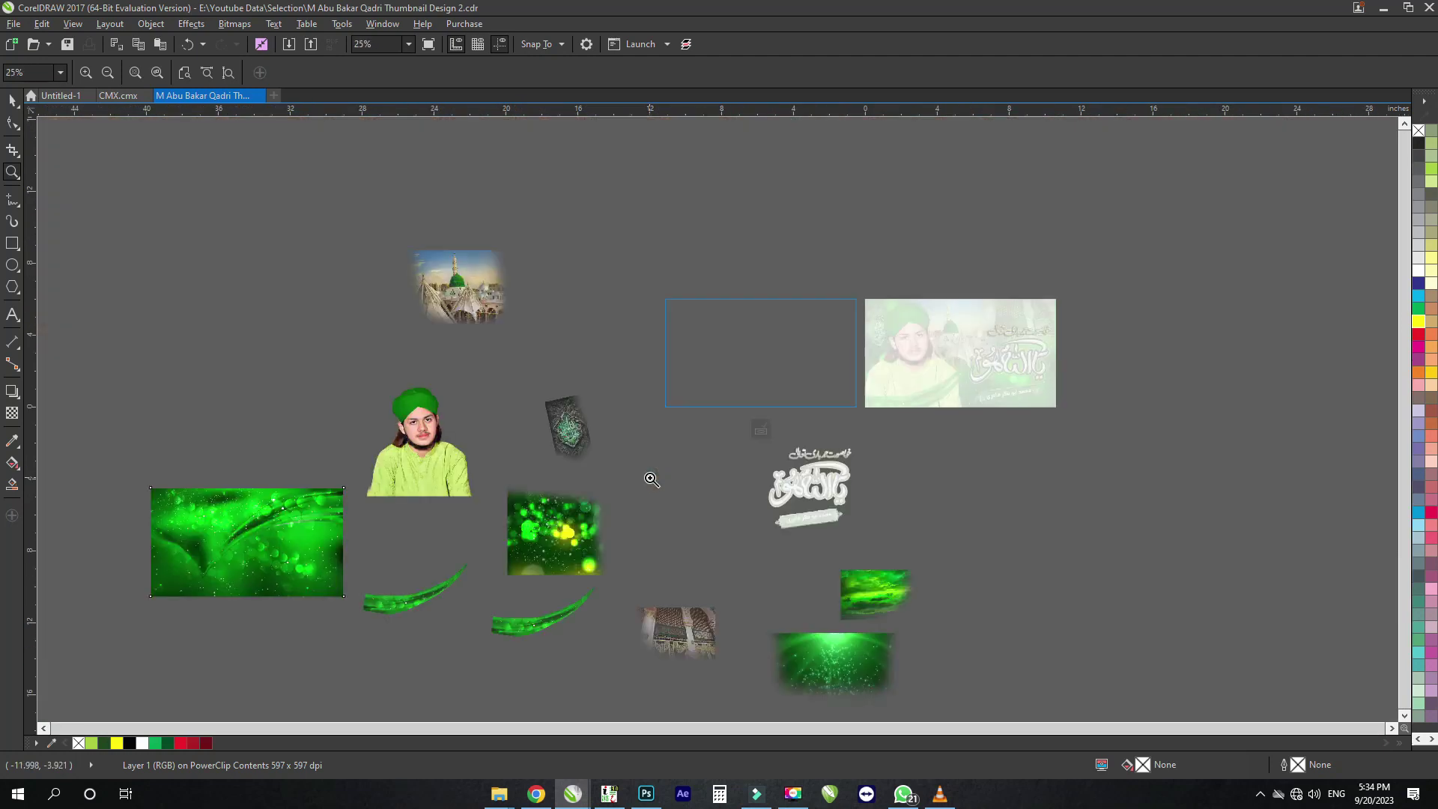
# Undo the spreading-out of the background, effect, mosque, plaque, portrait and ribbon layers until they are stacked together below the frame
pyautogui.press('space')
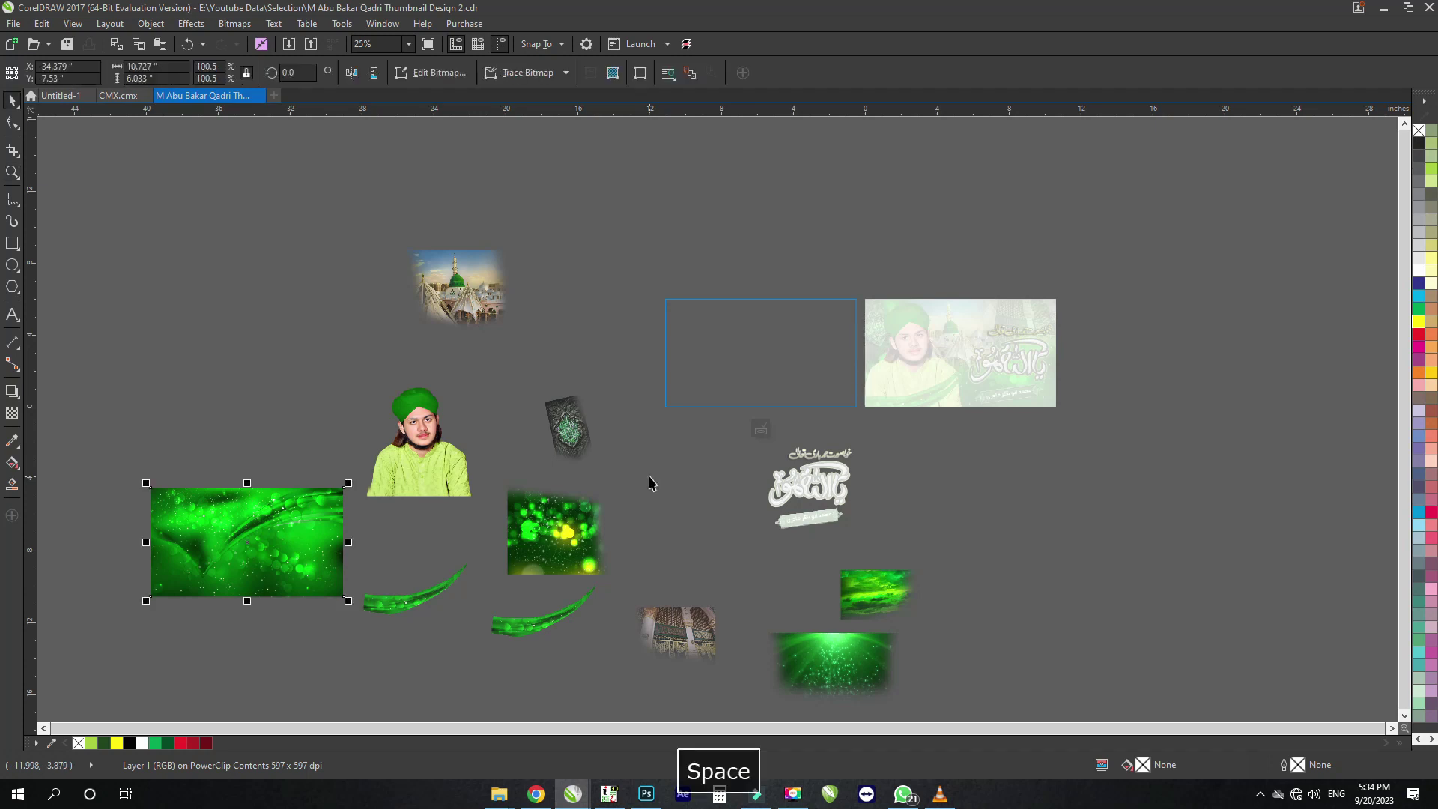
pyautogui.hotkey('ctrl', 'z')
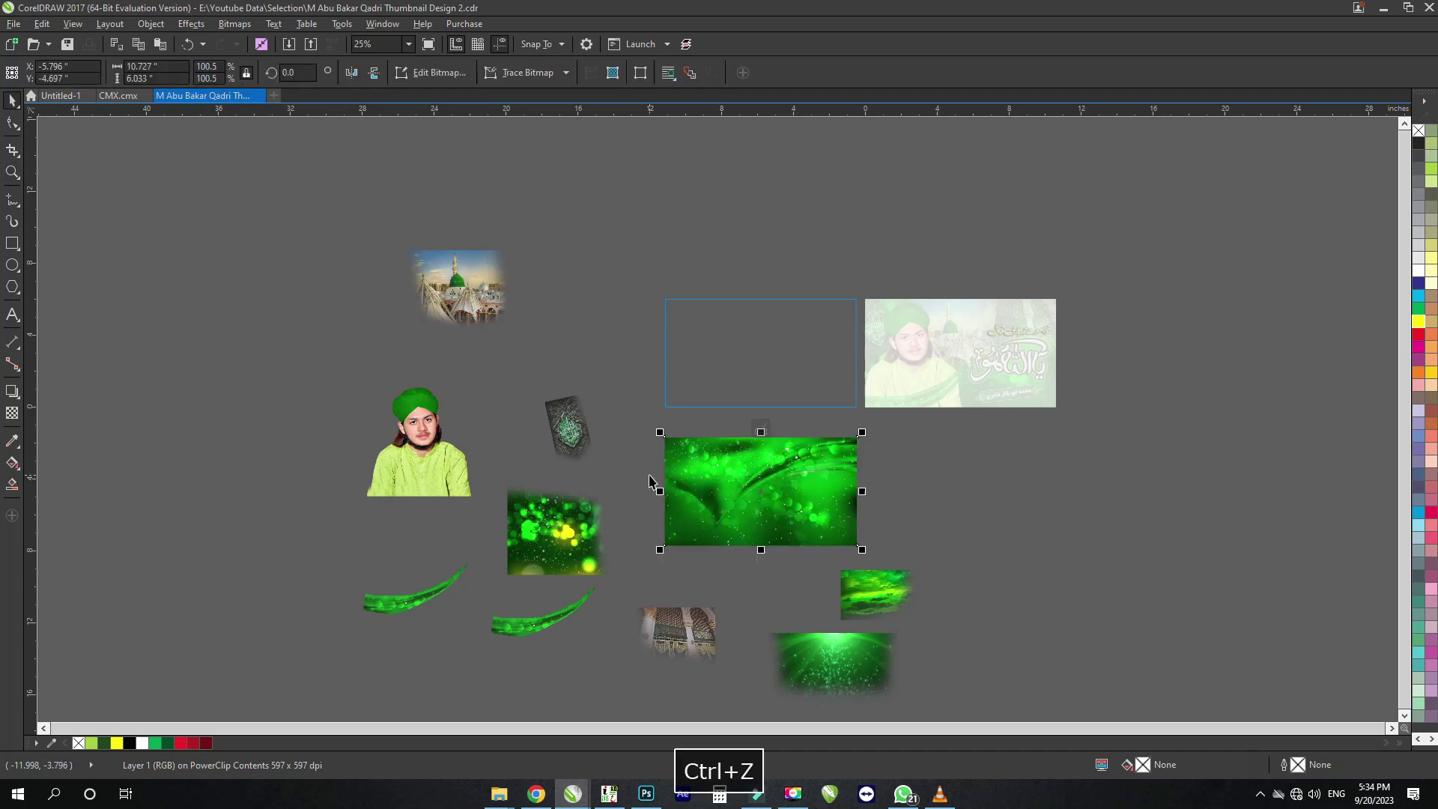
pyautogui.hotkey('ctrl', 'z')
pyautogui.hotkey('ctrl', 'z')
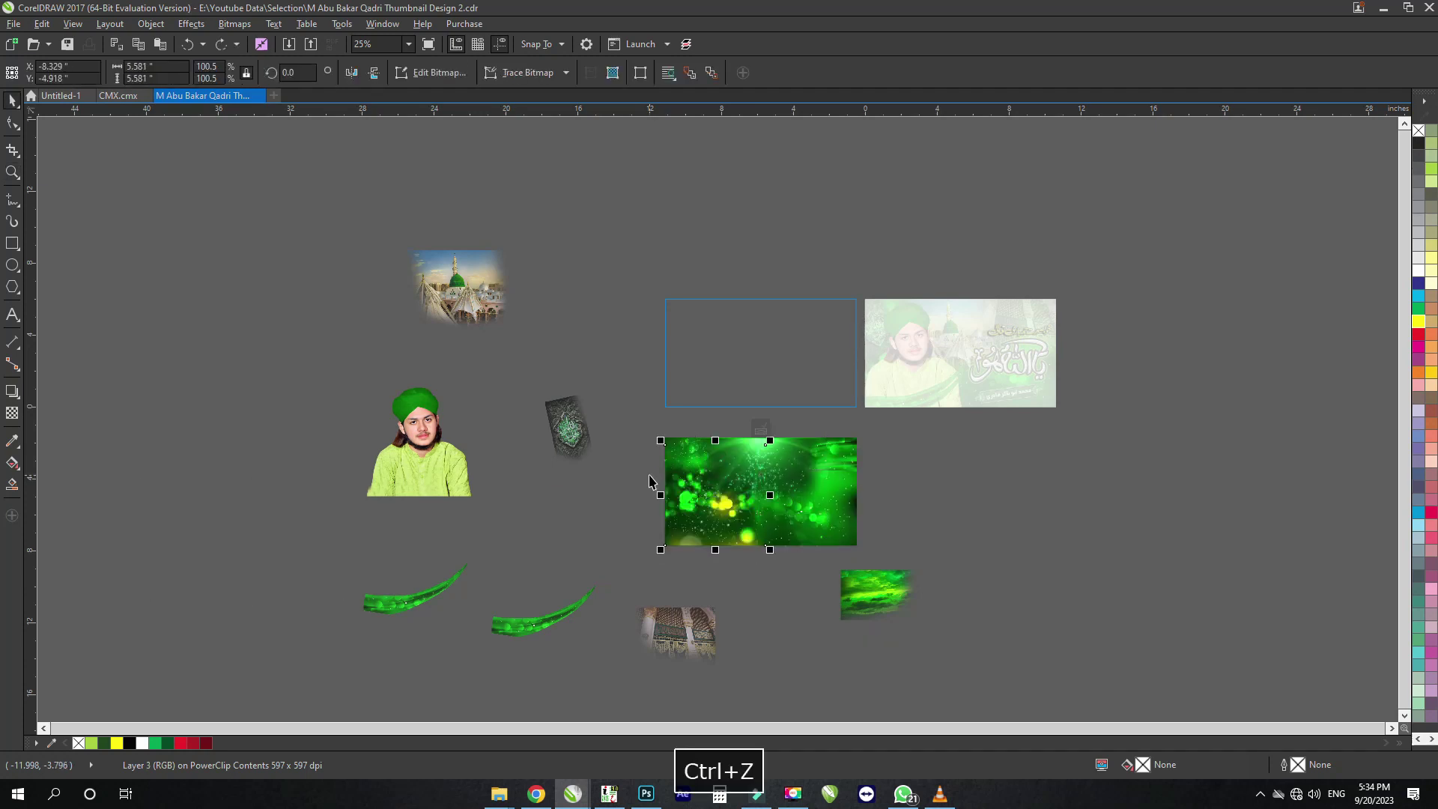
pyautogui.hotkey('ctrl', 'z')
pyautogui.hotkey('ctrl', 'z')
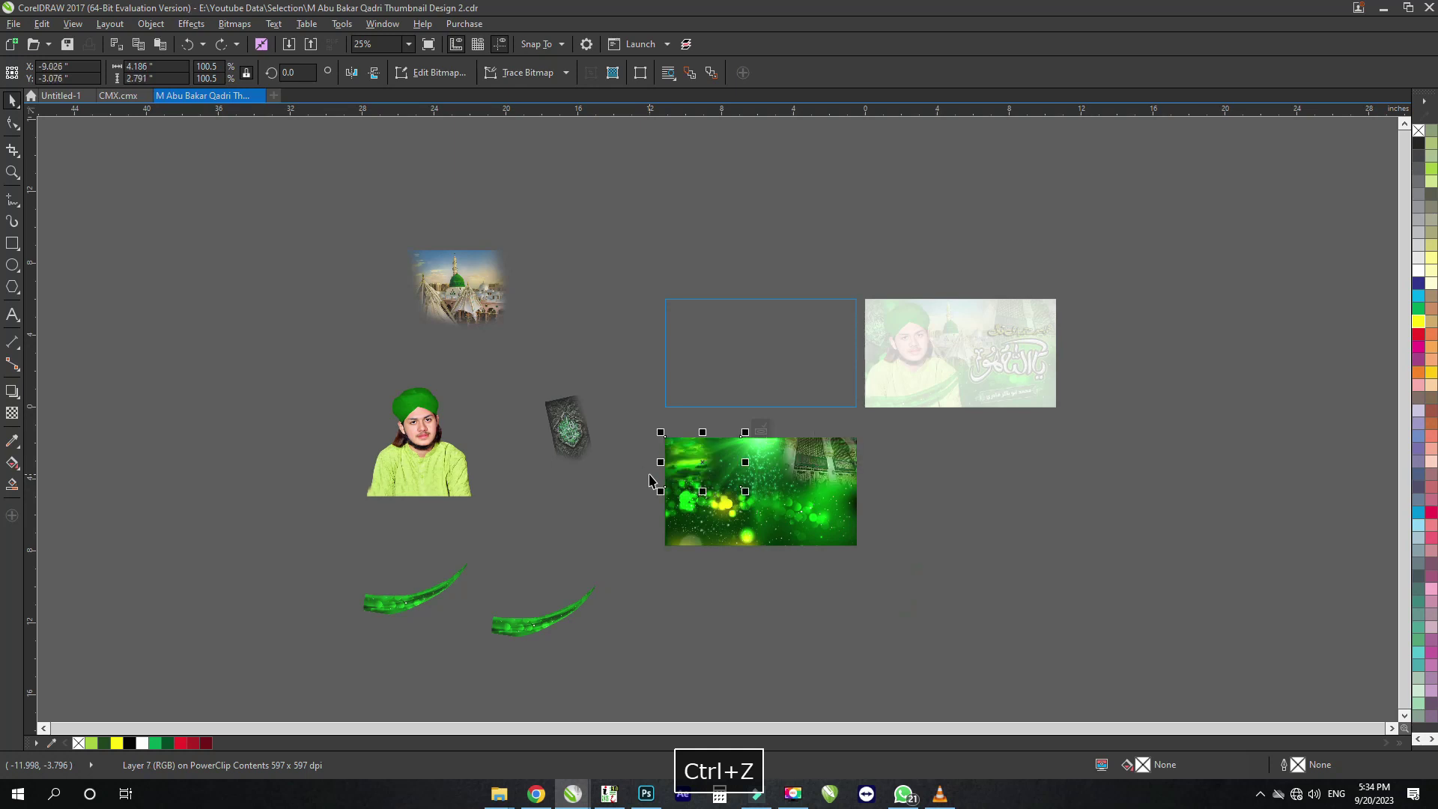
pyautogui.hotkey('ctrl', 'z')
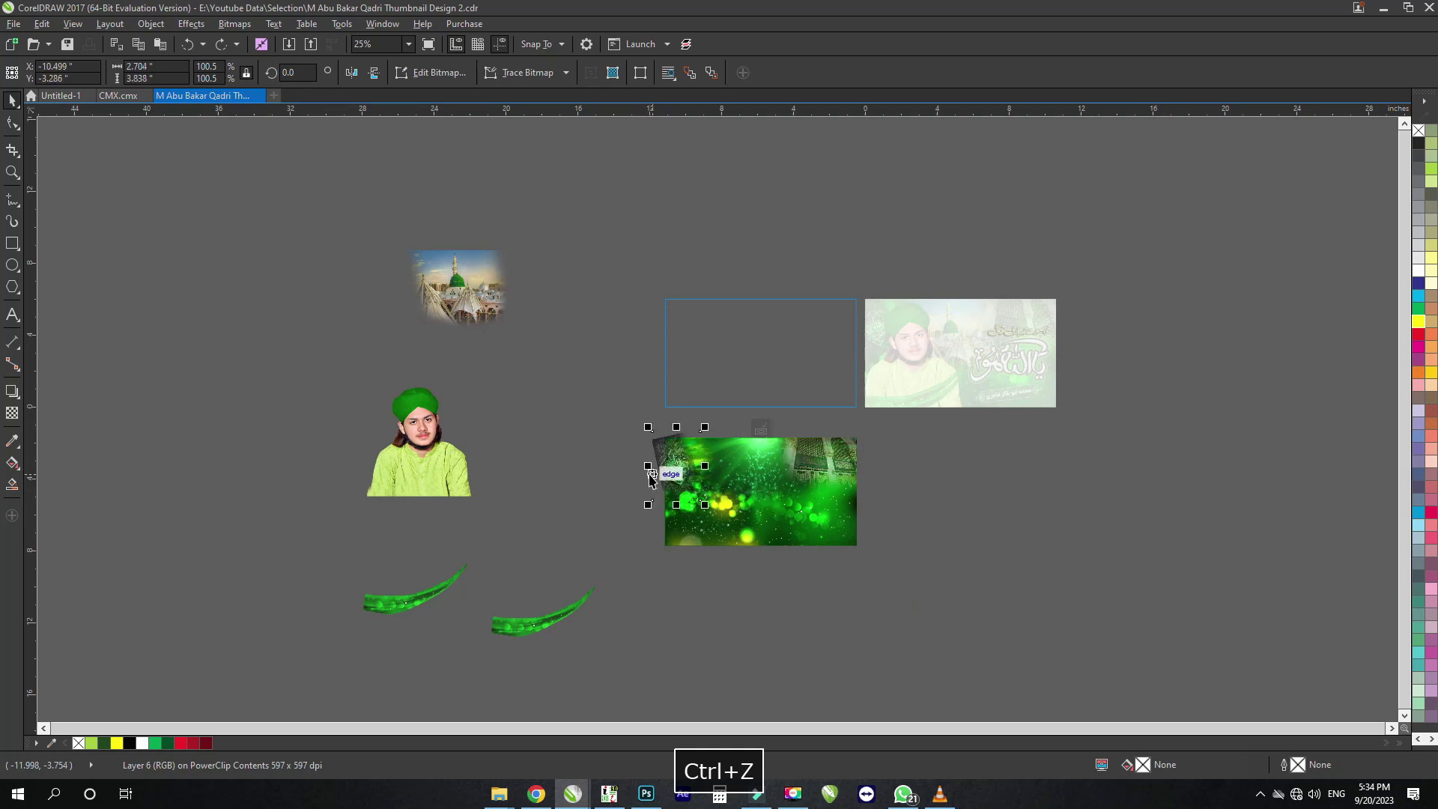
pyautogui.hotkey('ctrl', 'z')
pyautogui.hotkey('ctrl', 'z')
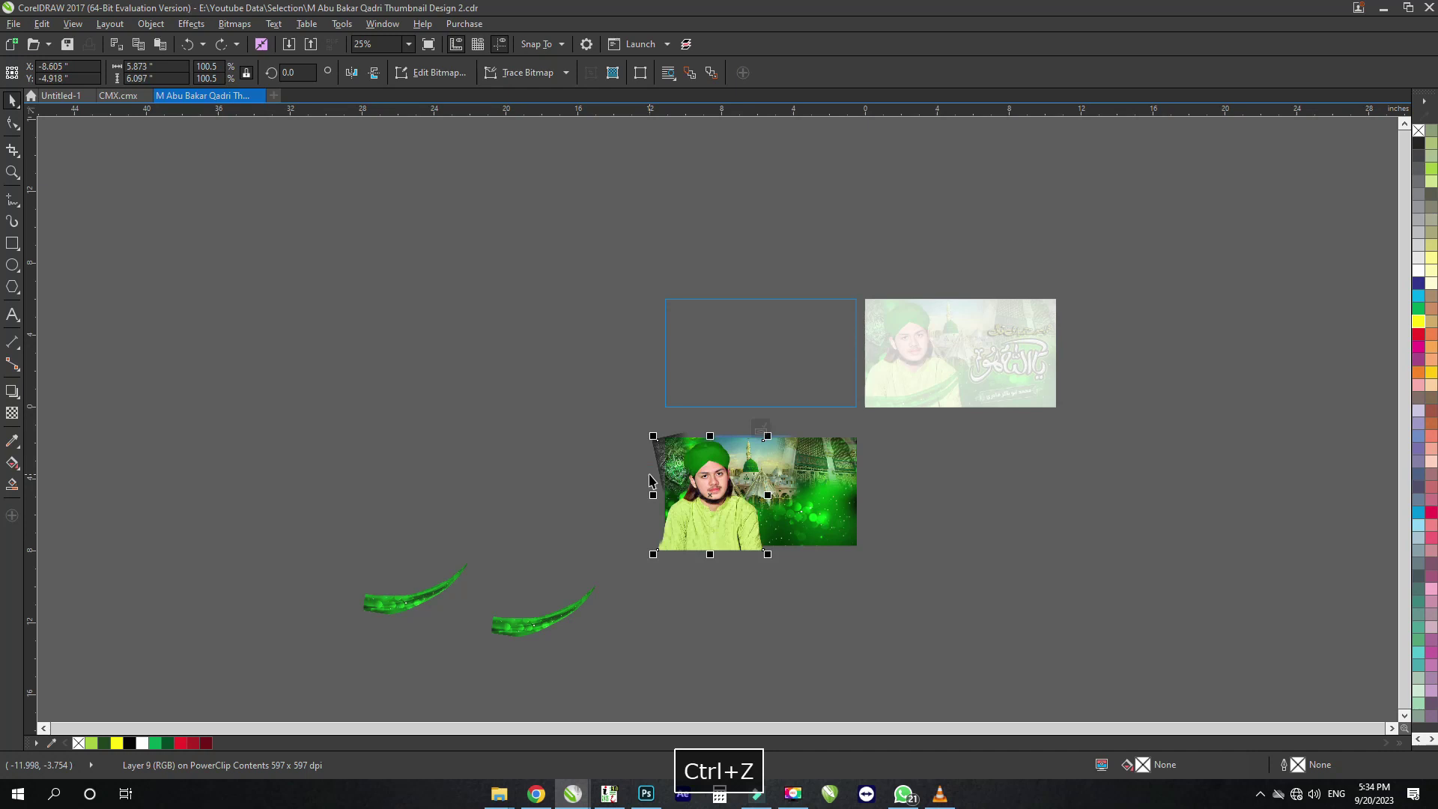
pyautogui.hotkey('ctrl', 'z')
pyautogui.hotkey('ctrl', 'z')
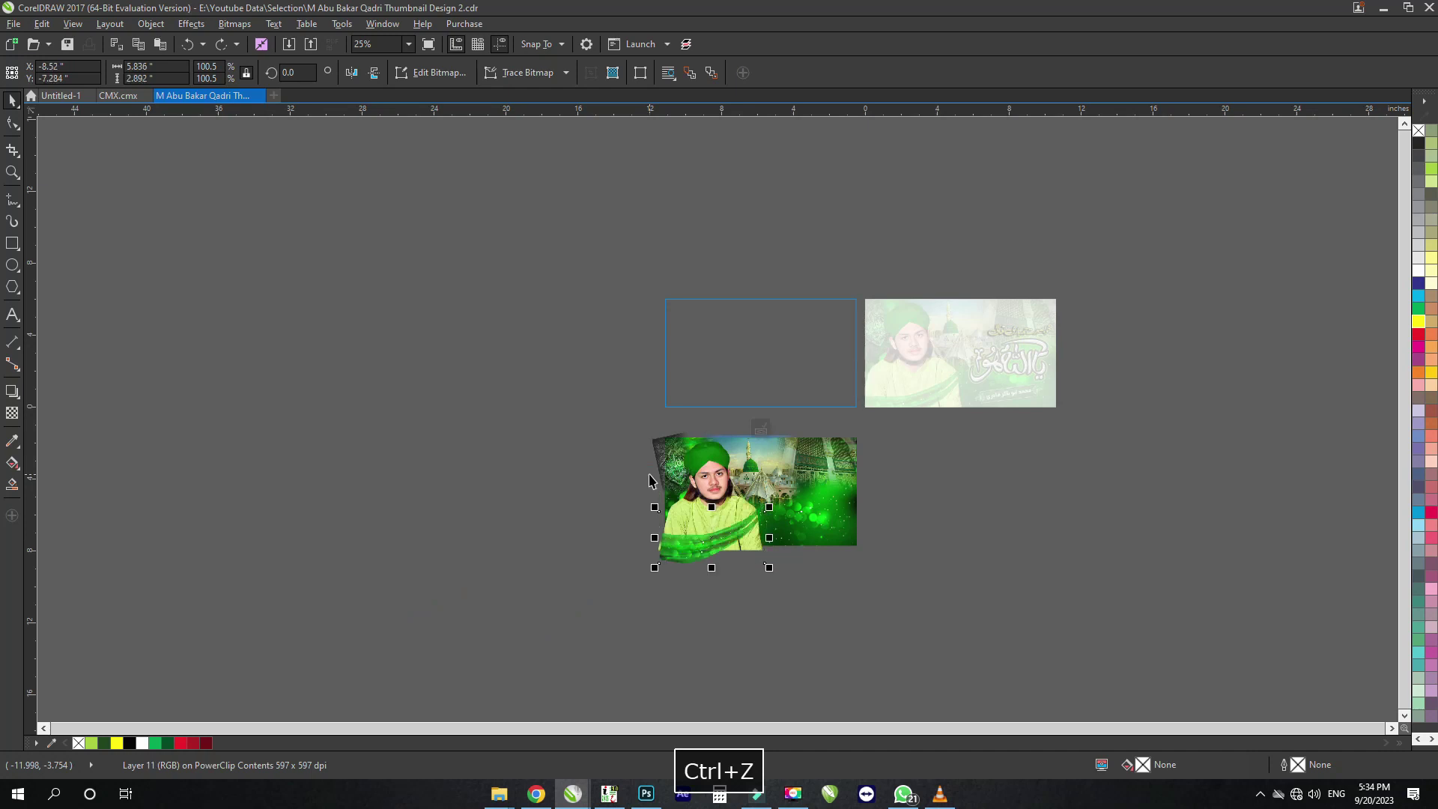
# Undo moving the image layers out of the PowerClip frame and the opening of its contents for editing
pyautogui.hotkey('ctrl', 'z')
pyautogui.hotkey('ctrl', 'z')
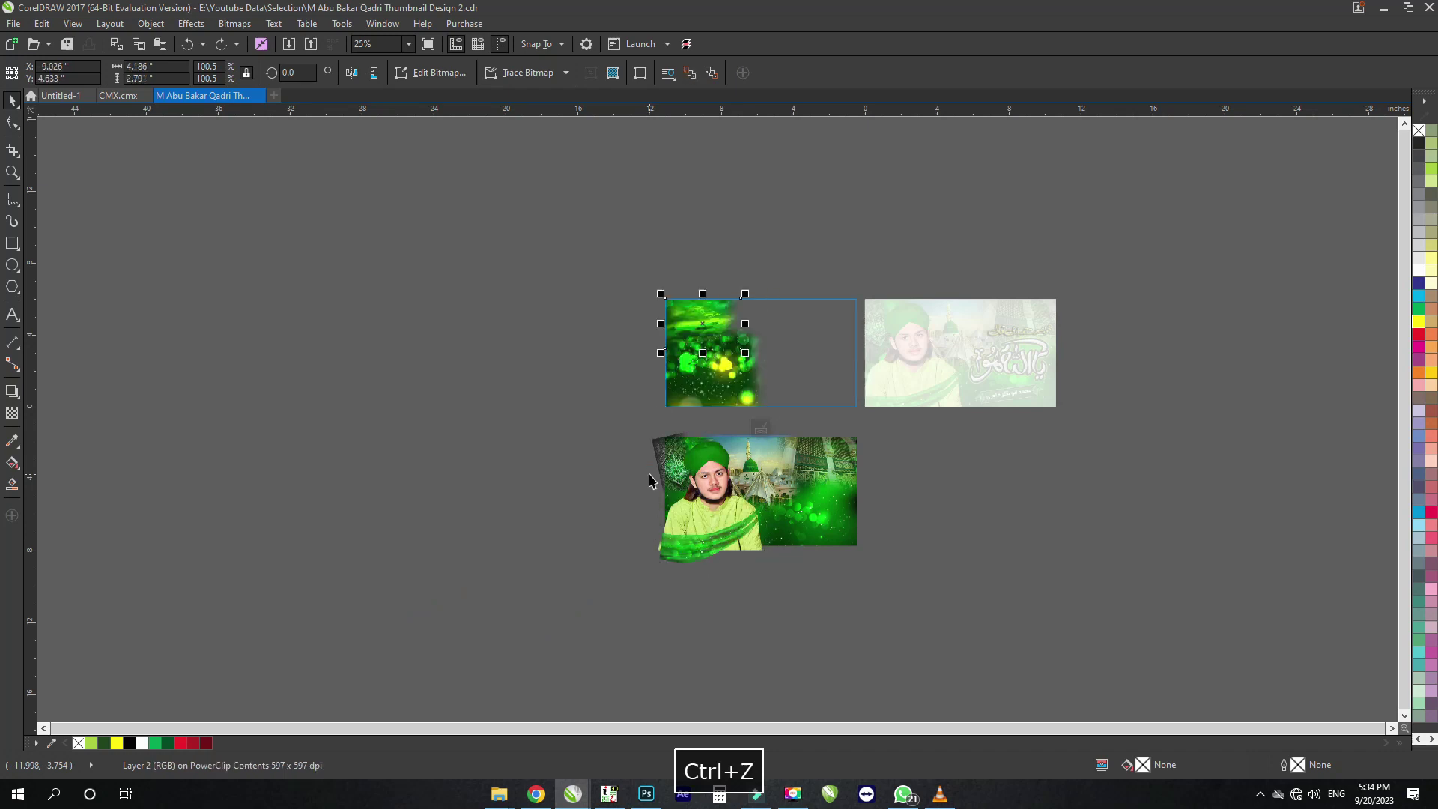
pyautogui.hotkey('ctrl', 'z')
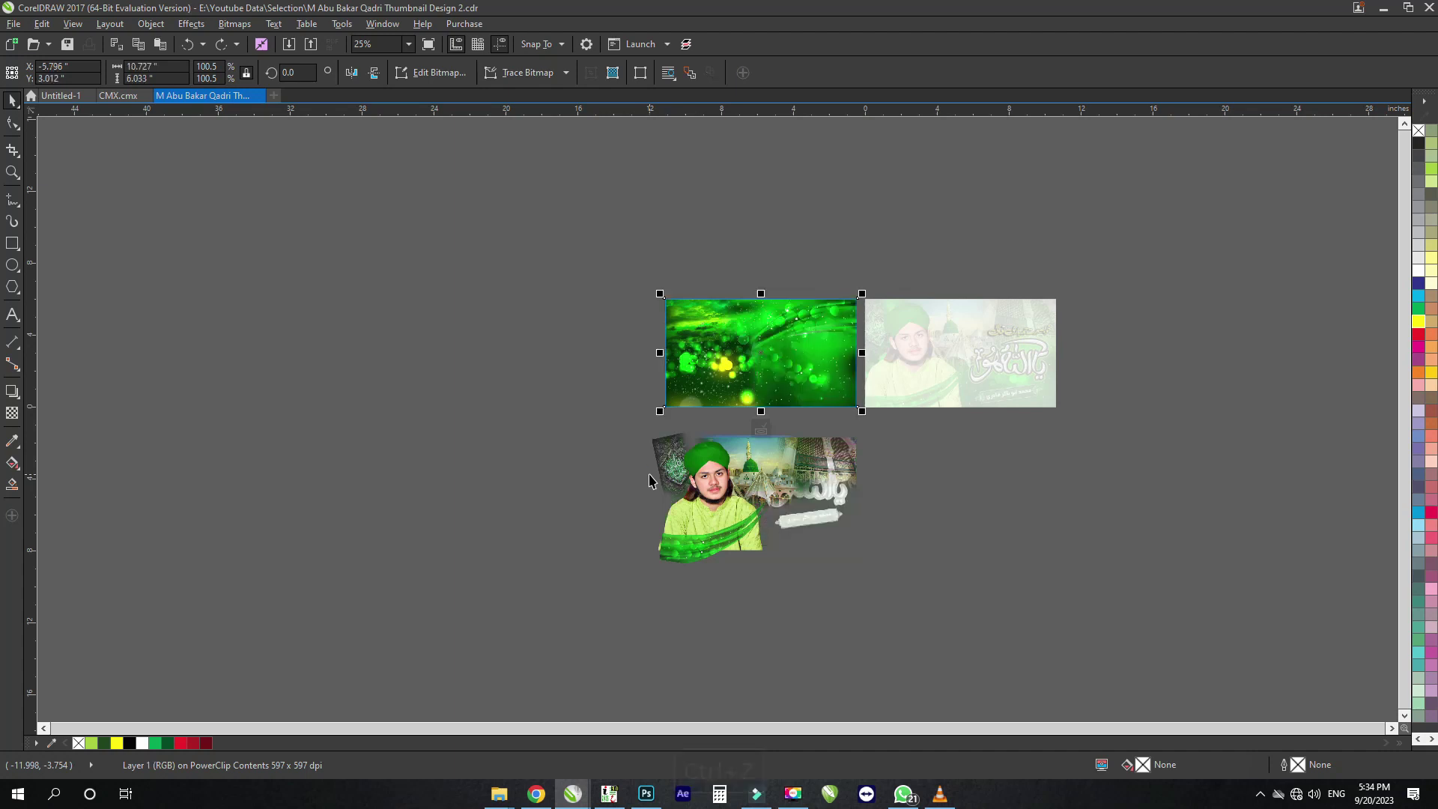
pyautogui.hotkey('ctrl', 'z')
pyautogui.hotkey('ctrl', 'z')
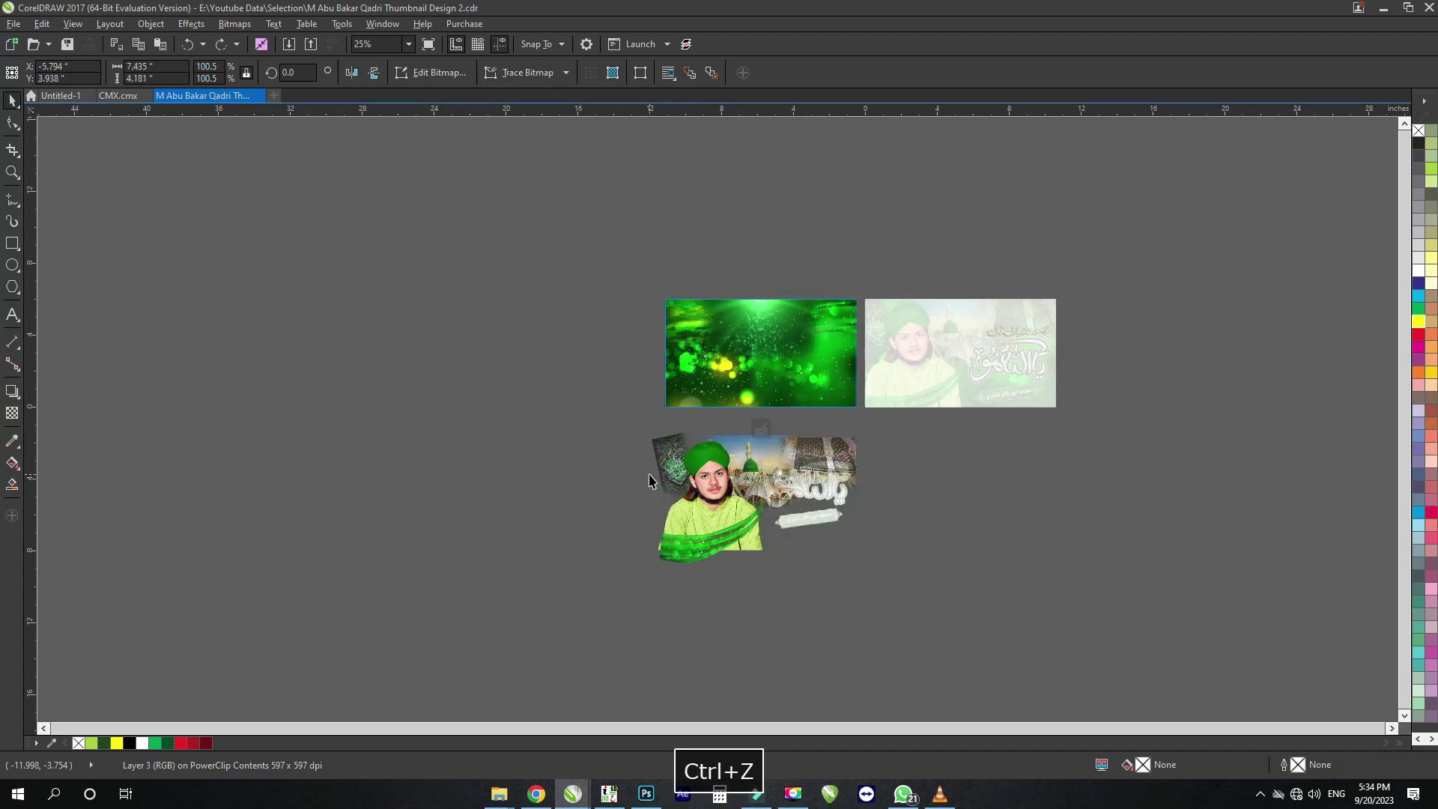
pyautogui.hotkey('ctrl', 'z')
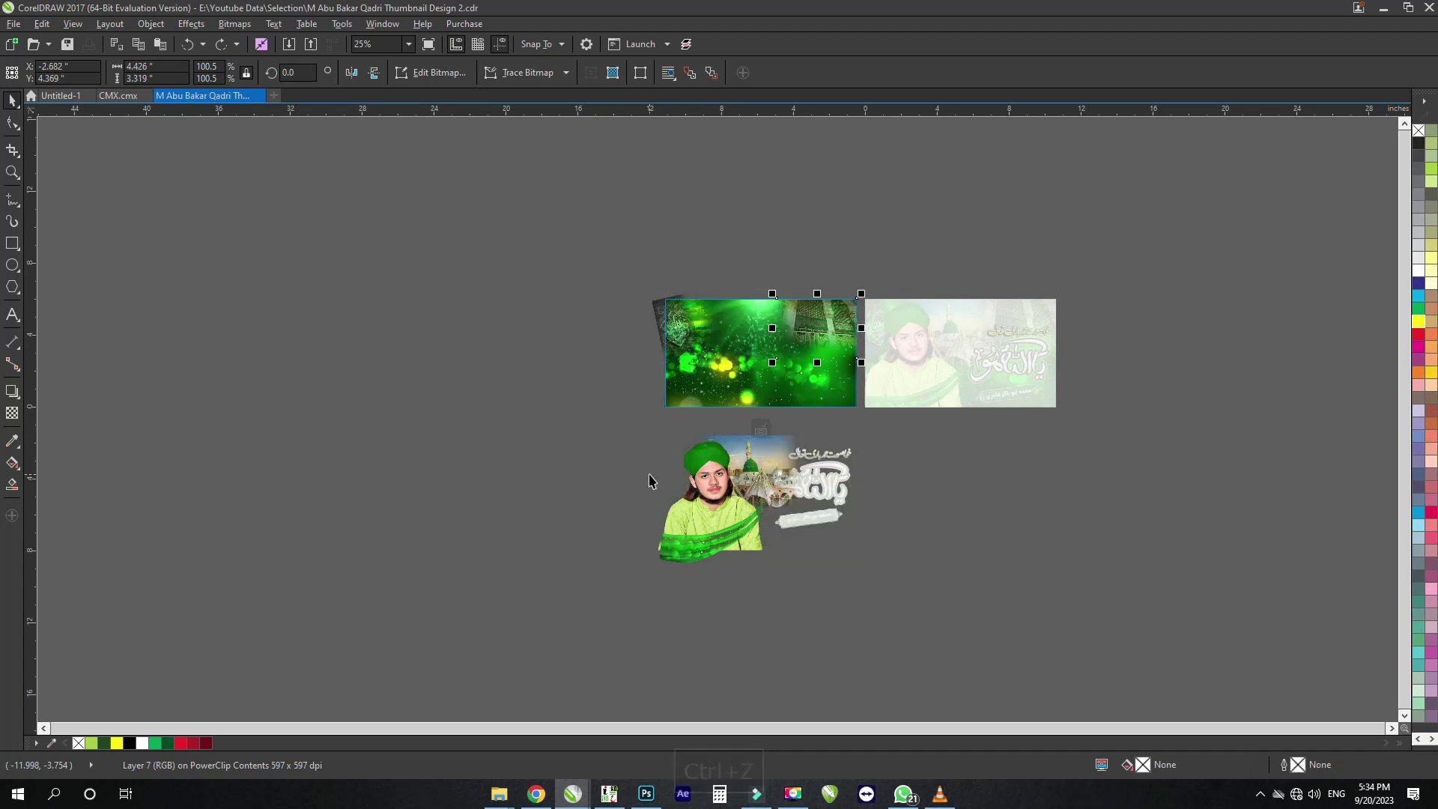
pyautogui.hotkey('ctrl', 'z')
pyautogui.hotkey('ctrl', 'z')
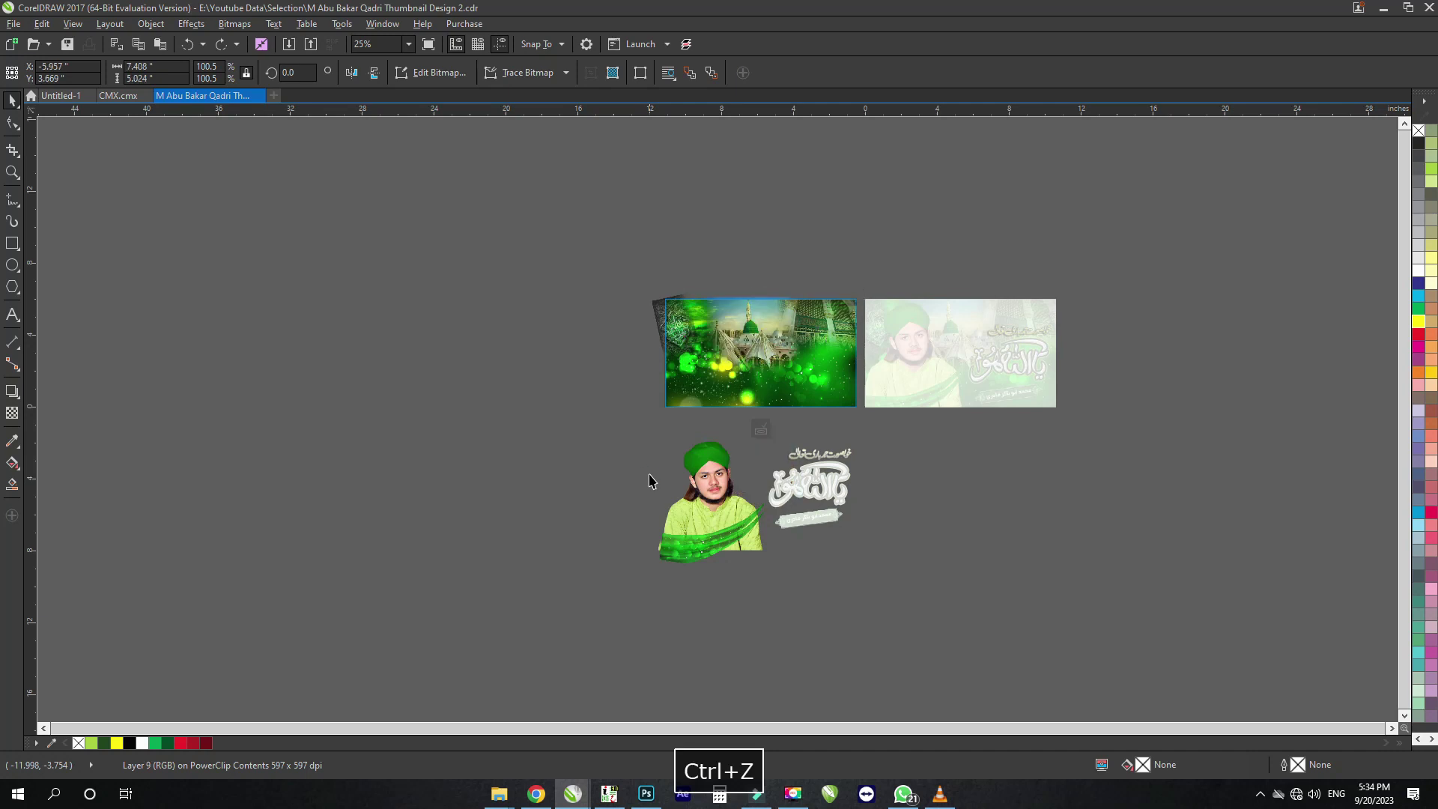
pyautogui.hotkey('ctrl', 'z')
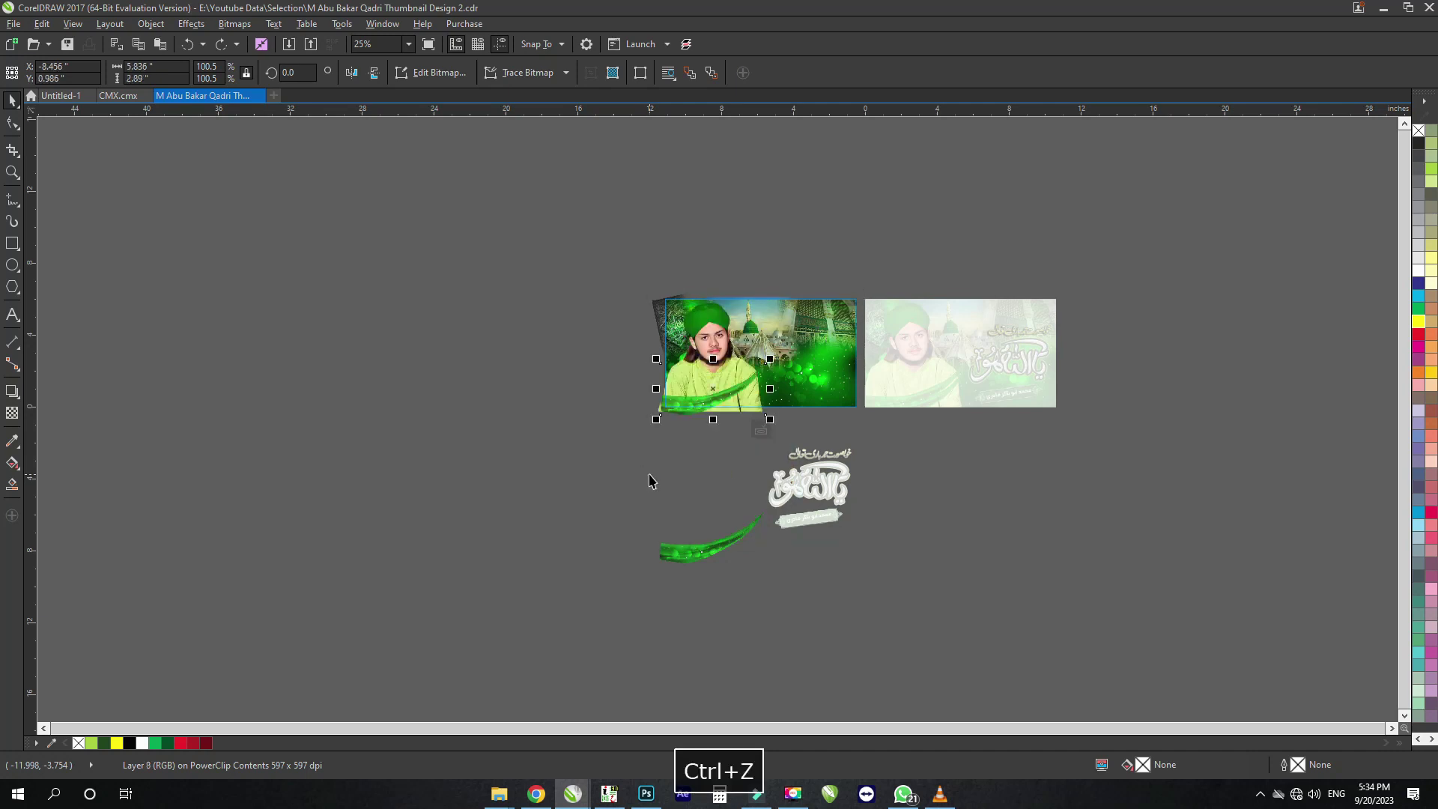
pyautogui.hotkey('ctrl', 'z')
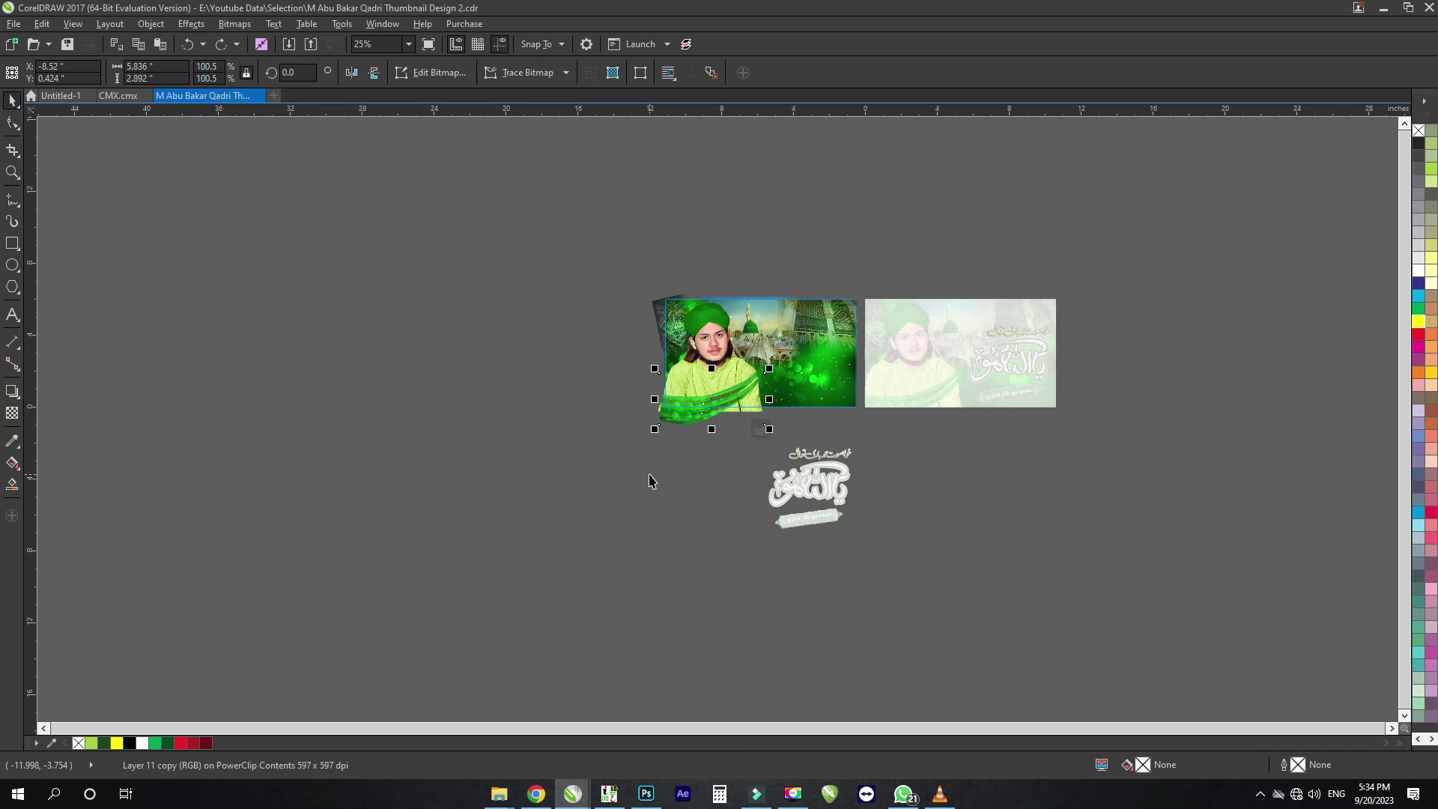
pyautogui.hotkey('ctrl', 'z')
pyautogui.hotkey('ctrl', 'z')
pyautogui.hotkey('ctrl', 'z')
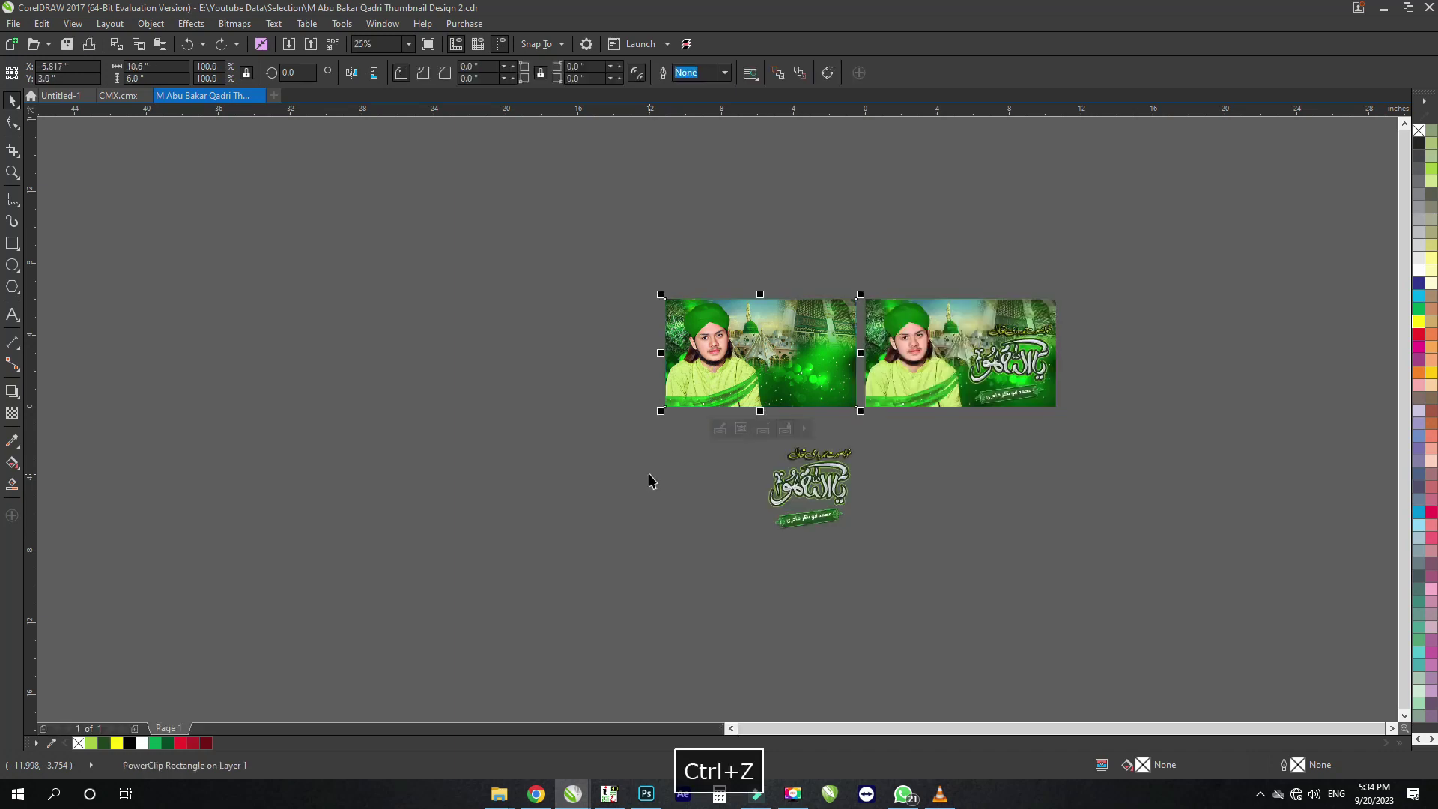
# Undo the separation of the duplicated title calligraphy into its white, light-green and dark-green outline layers
pyautogui.hotkey('ctrl', 'z')
pyautogui.hotkey('ctrl', 'z')
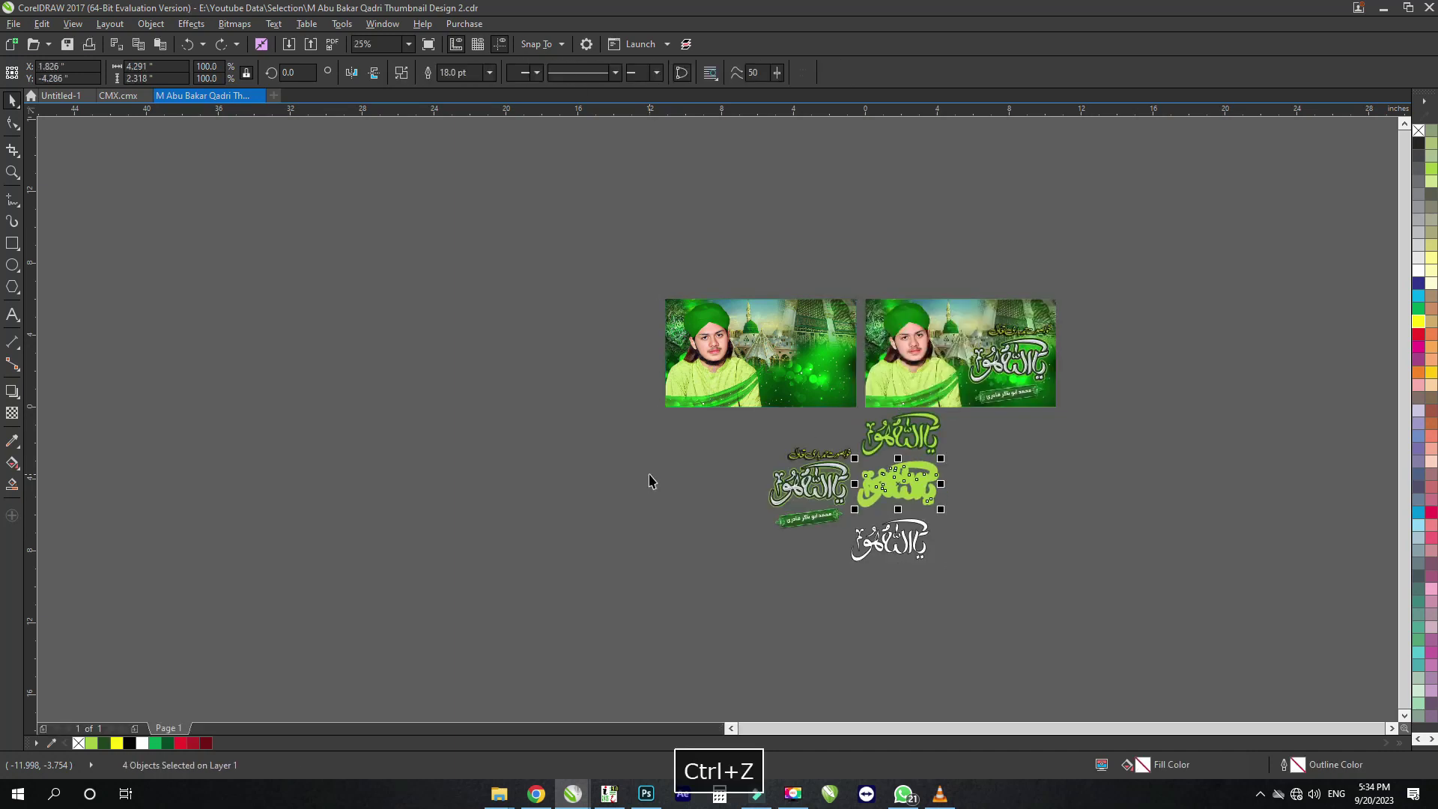
pyautogui.hotkey('ctrl', 'z')
pyautogui.press('F4')
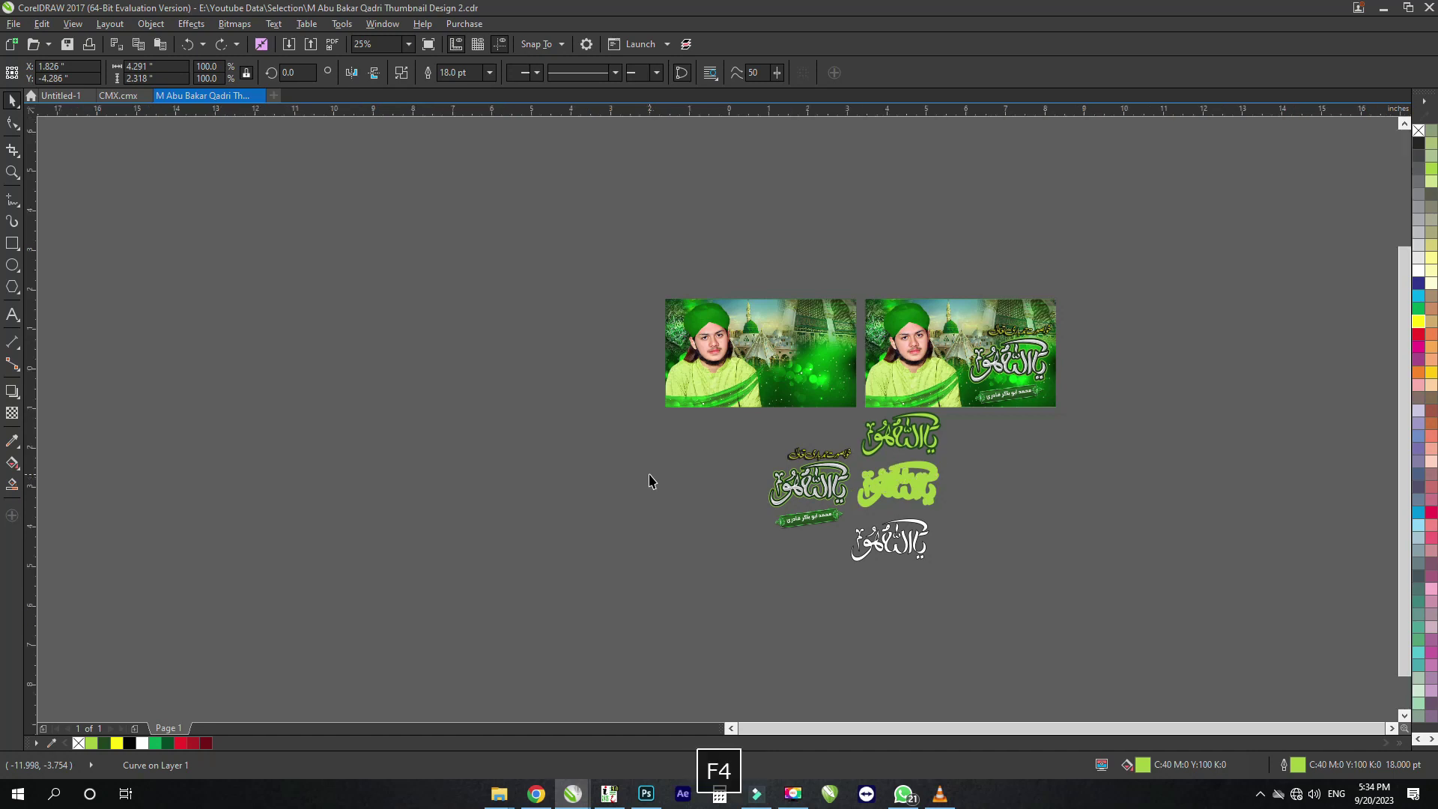
pyautogui.hotkey('ctrl', 'z')
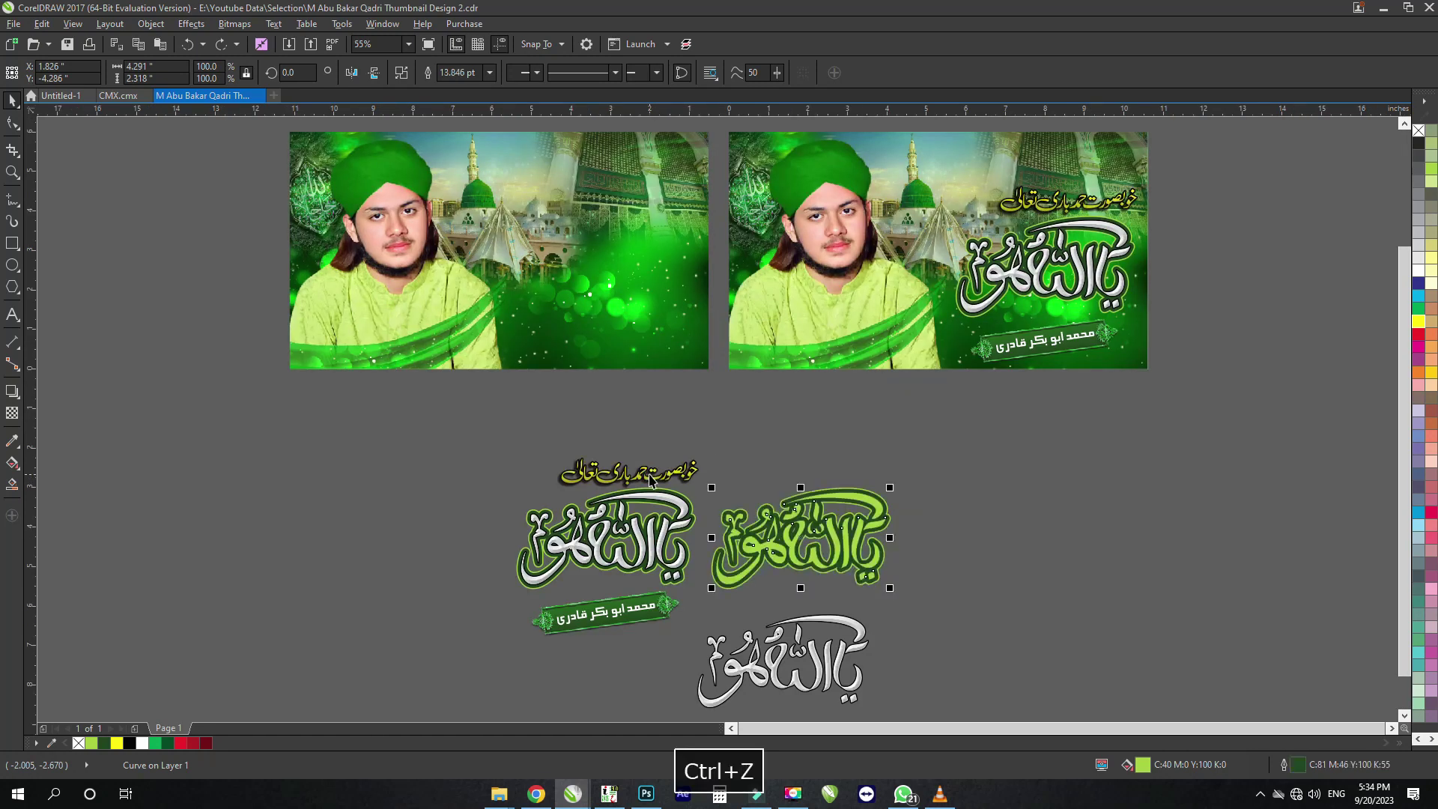
pyautogui.hotkey('ctrl', 'z')
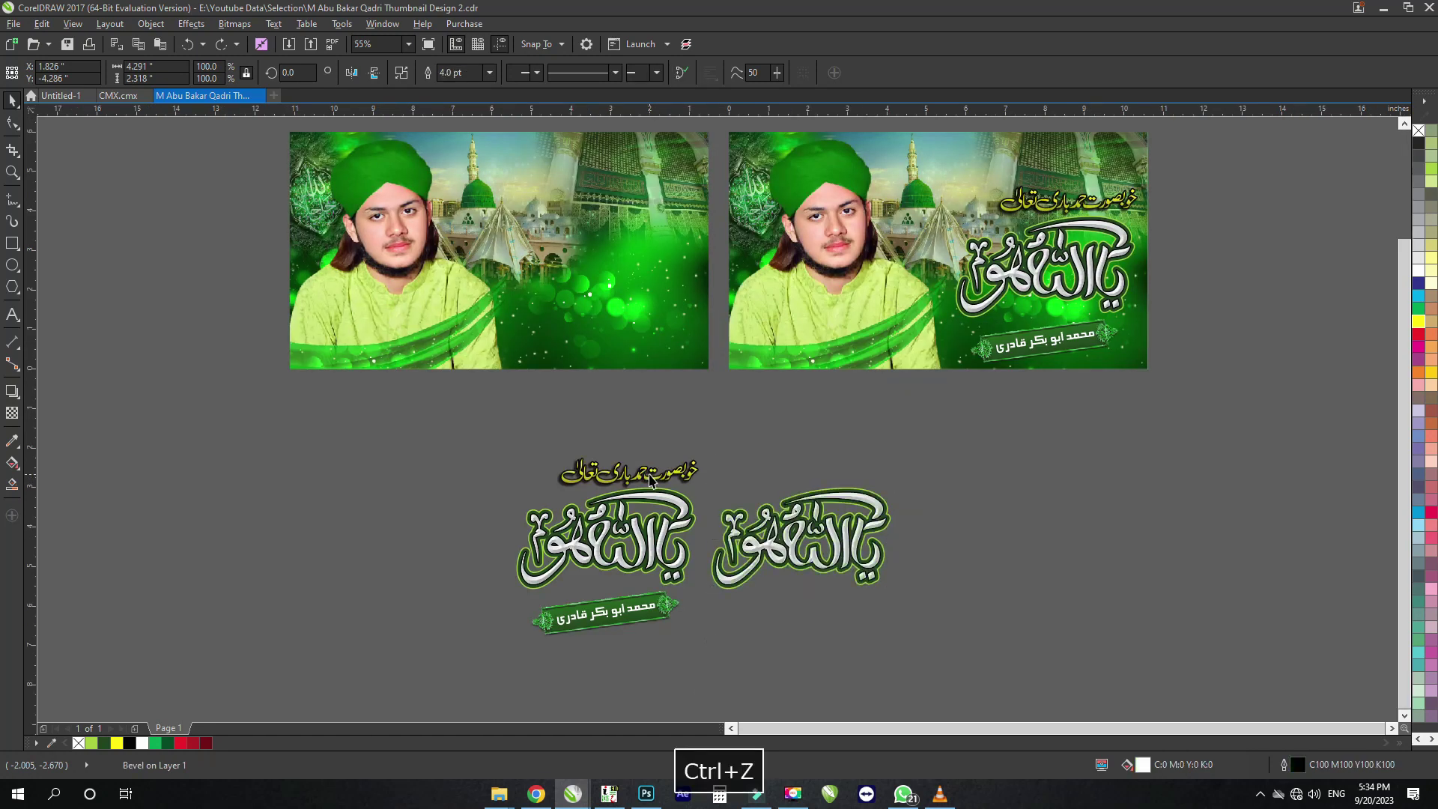
pyautogui.hotkey('ctrl', 'z')
# Undo moving the name banner, its text and the large title calligraphy off the thumbnail copy
pyautogui.hotkey('ctrl', 'z')
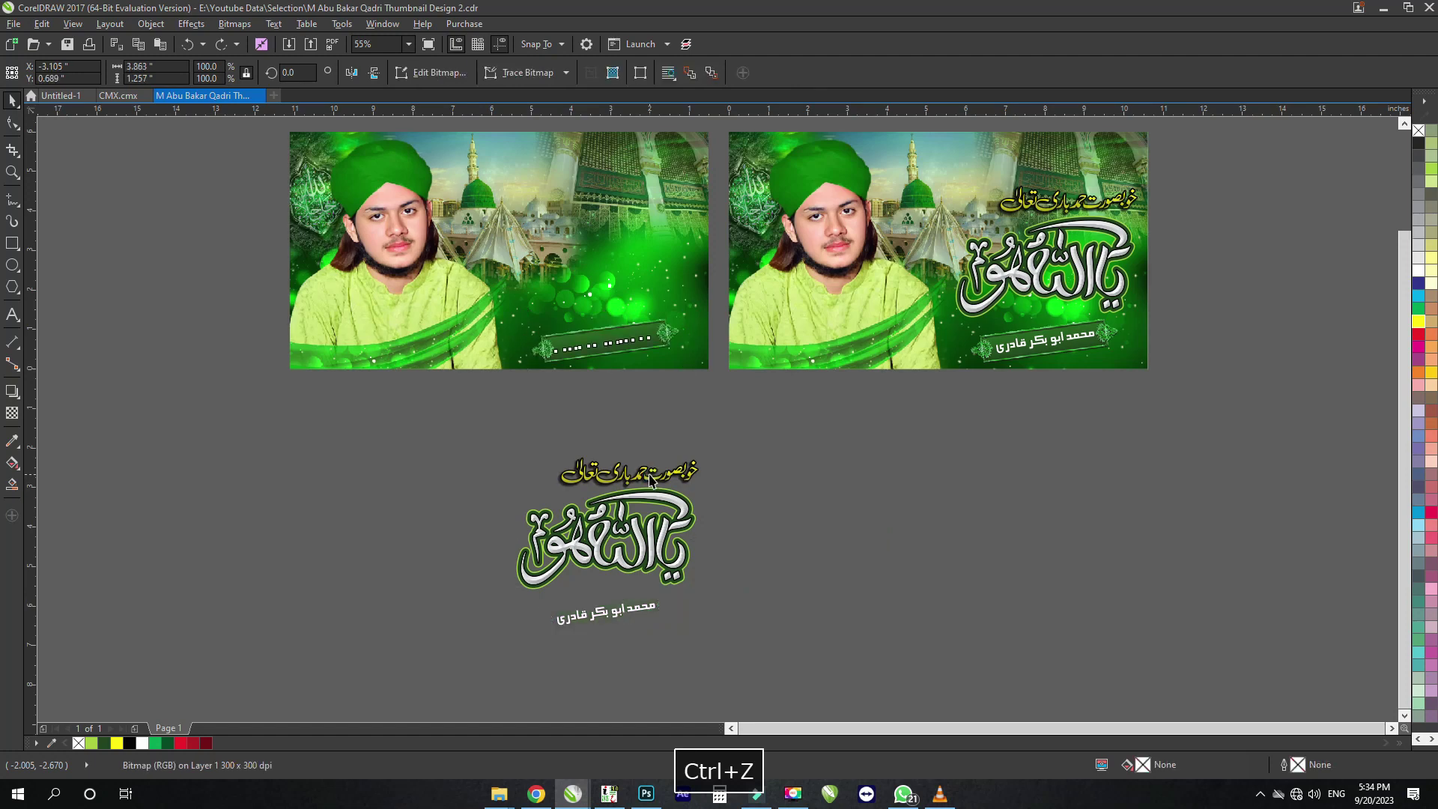
pyautogui.hotkey('ctrl', 'z')
pyautogui.hotkey('ctrl', 'z')
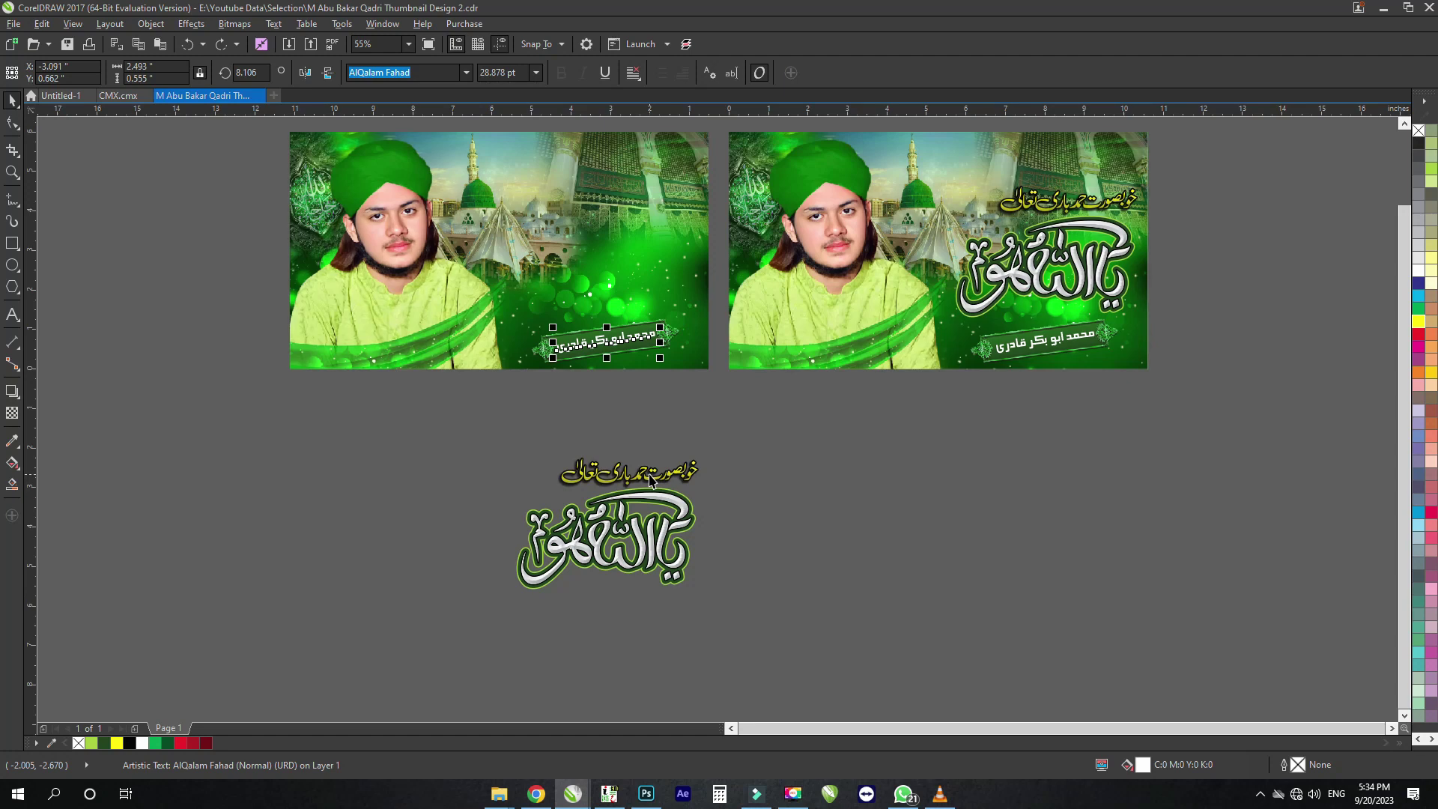
pyautogui.hotkey('ctrl', 'z')
pyautogui.hotkey('ctrl', 'z')
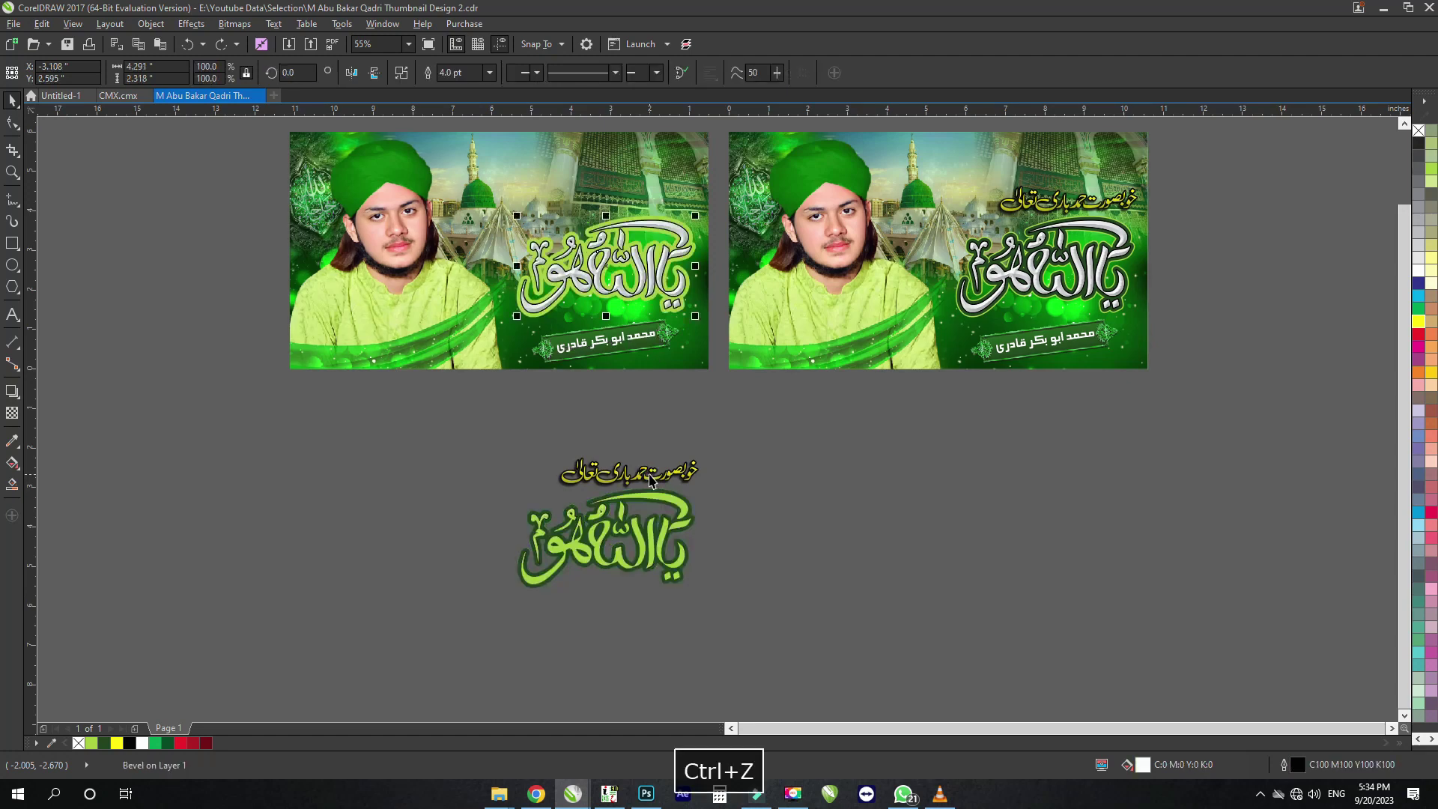
pyautogui.hotkey('ctrl', 'z')
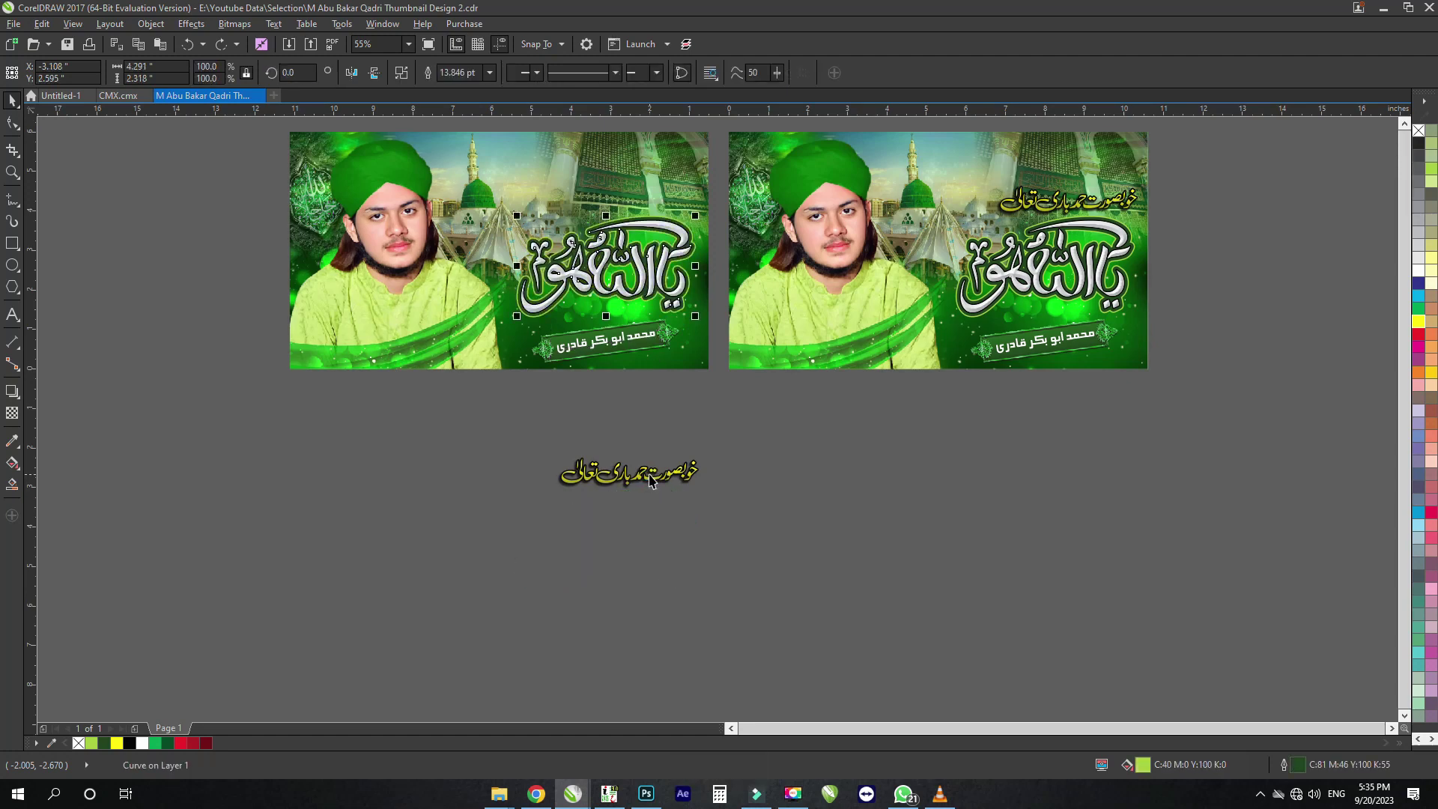
# Undo the remaining changes to the thumbnail copy, including the duplication, until only the original grouped thumbnail is left
pyautogui.press('F4')
pyautogui.hotkey('ctrl', 'z')
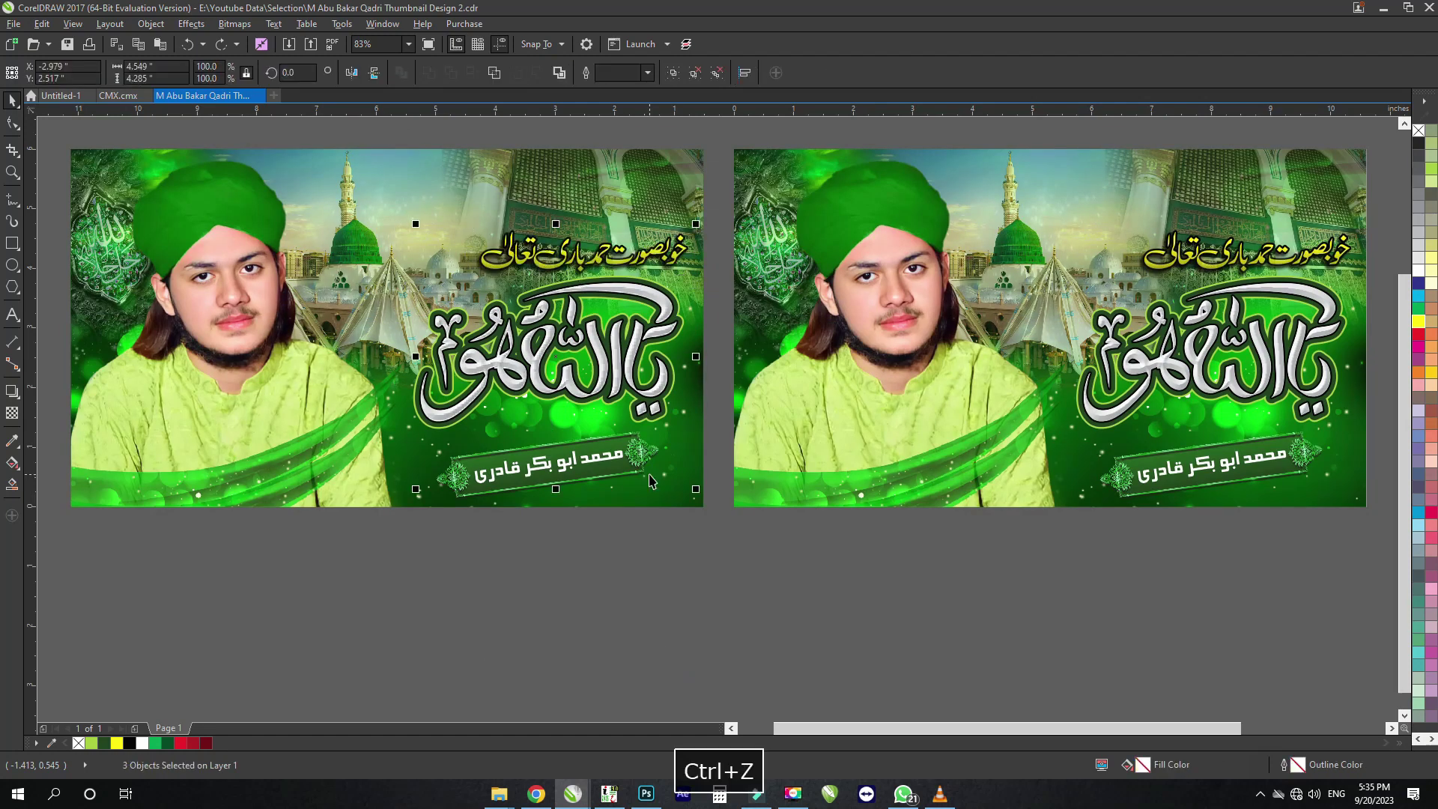
pyautogui.hotkey('ctrl', 'z')
pyautogui.hotkey('ctrl', 'z')
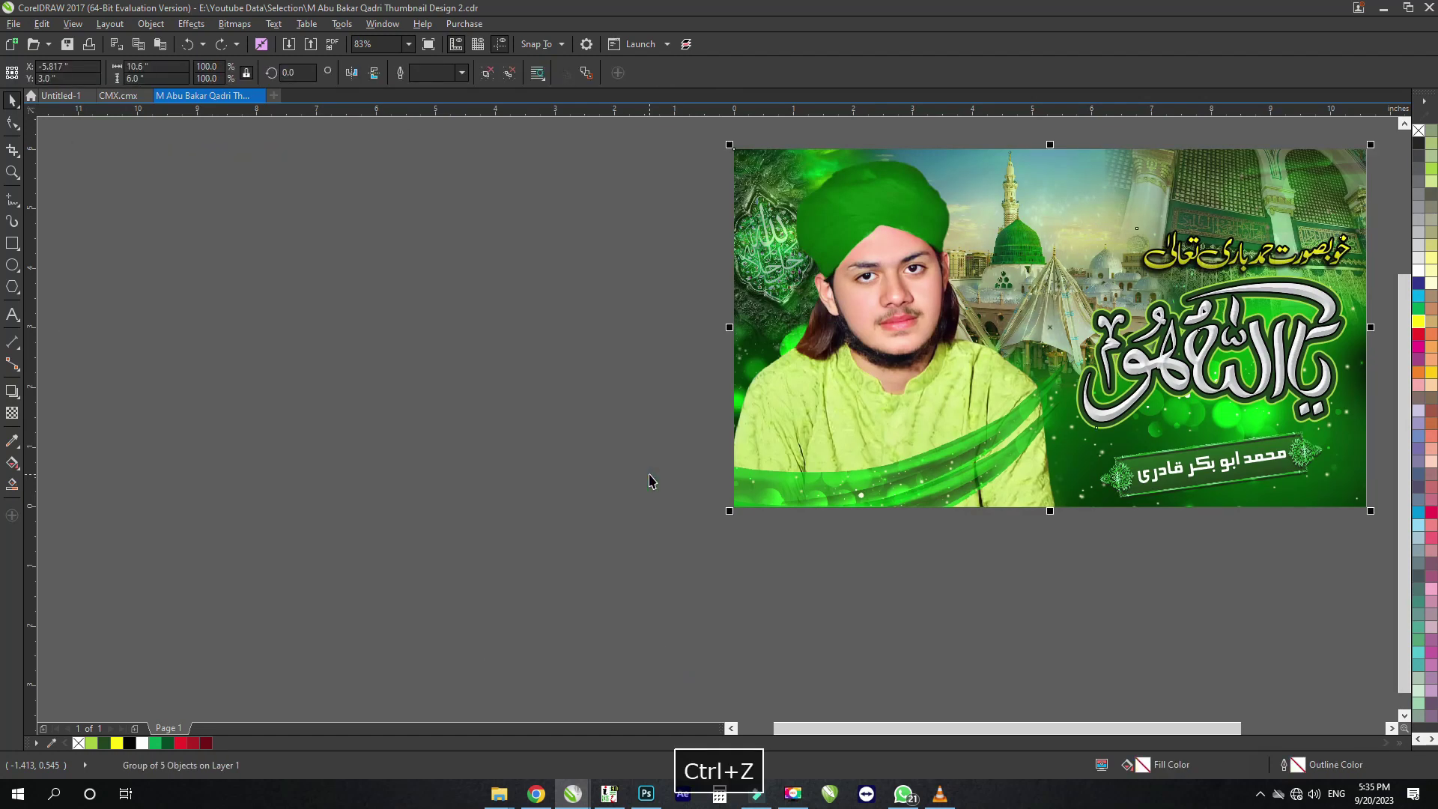
pyautogui.press('F4')
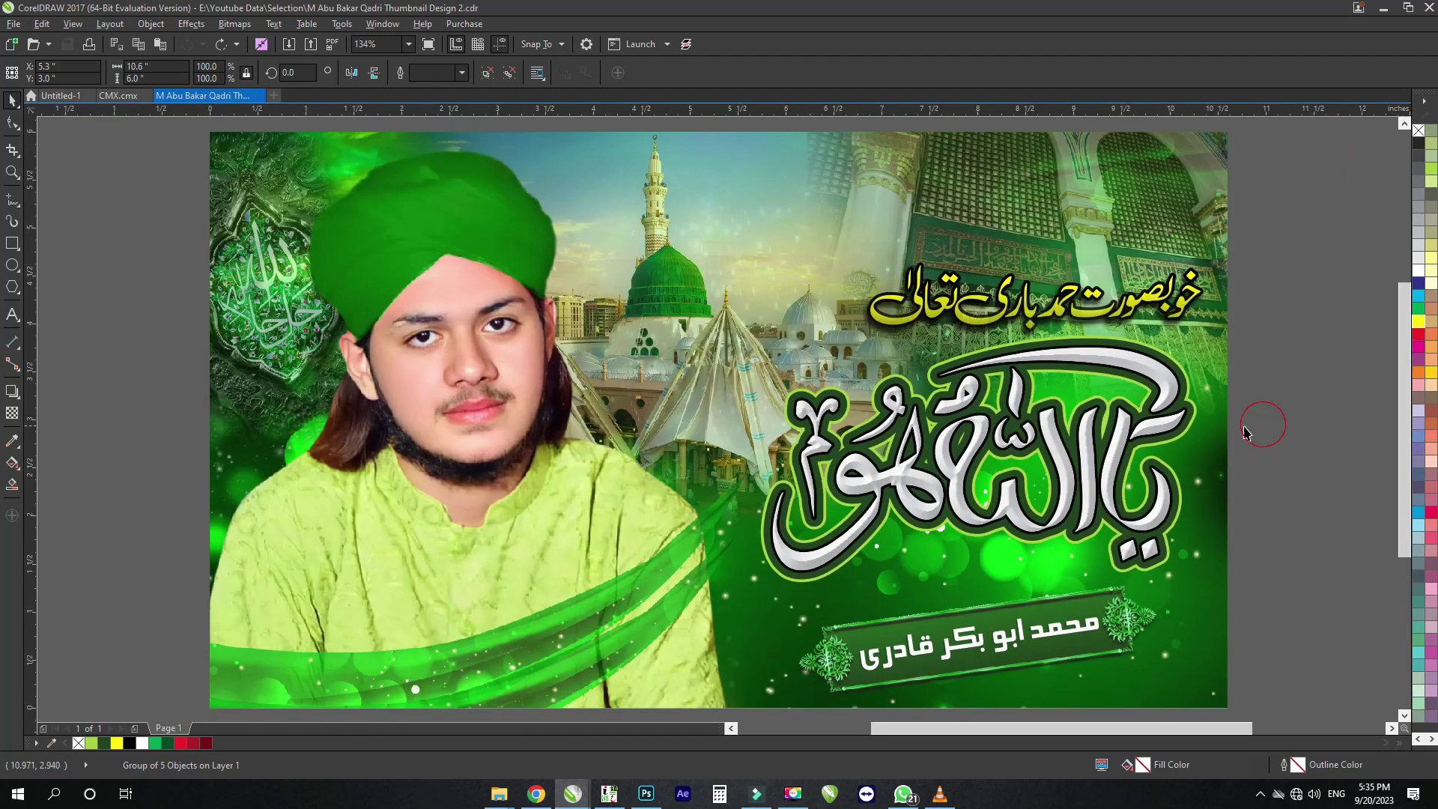
# Ungroup the original thumbnail and select its large white title calligraphy in close-up
pyautogui.hotkey('ctrl', 'u')
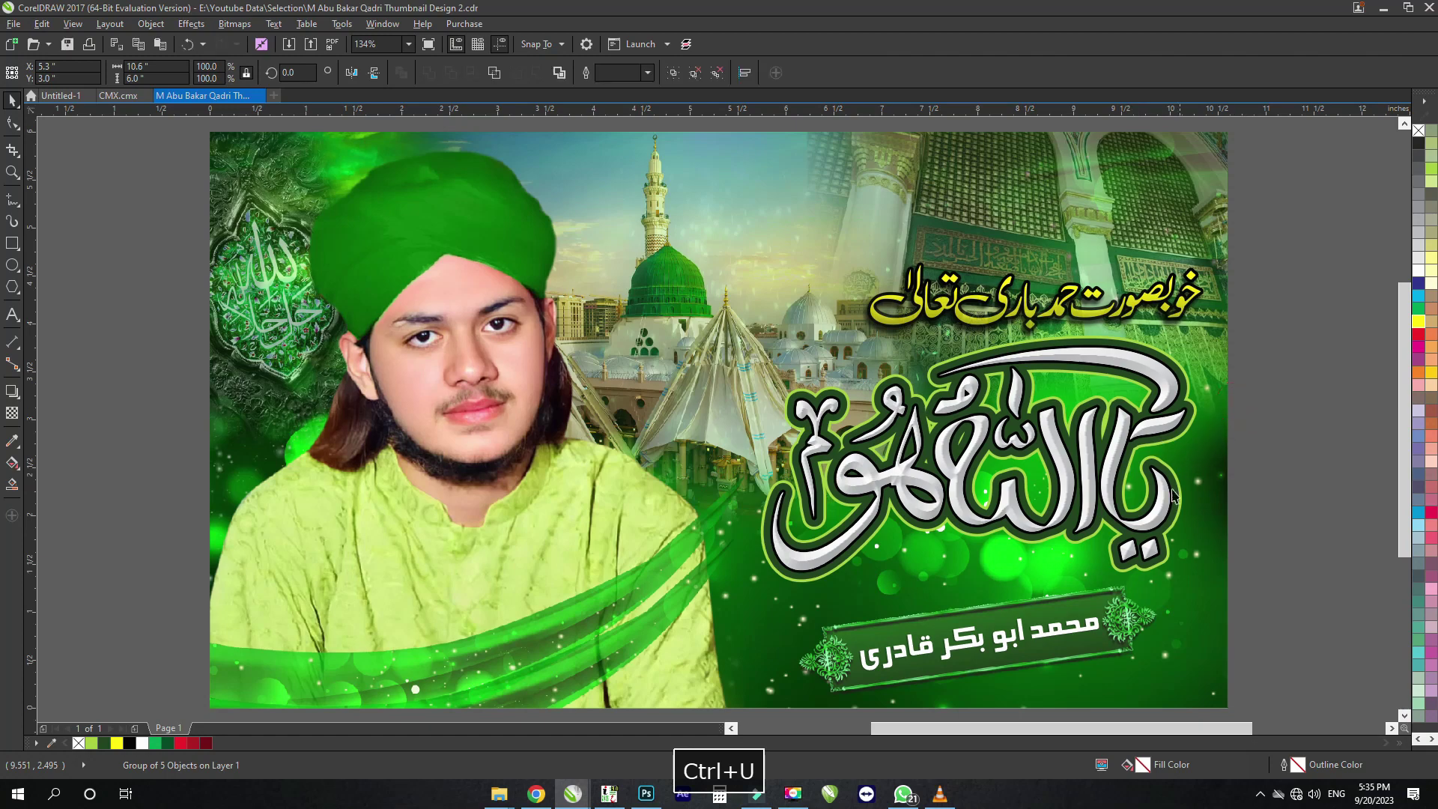
pyautogui.press('z')
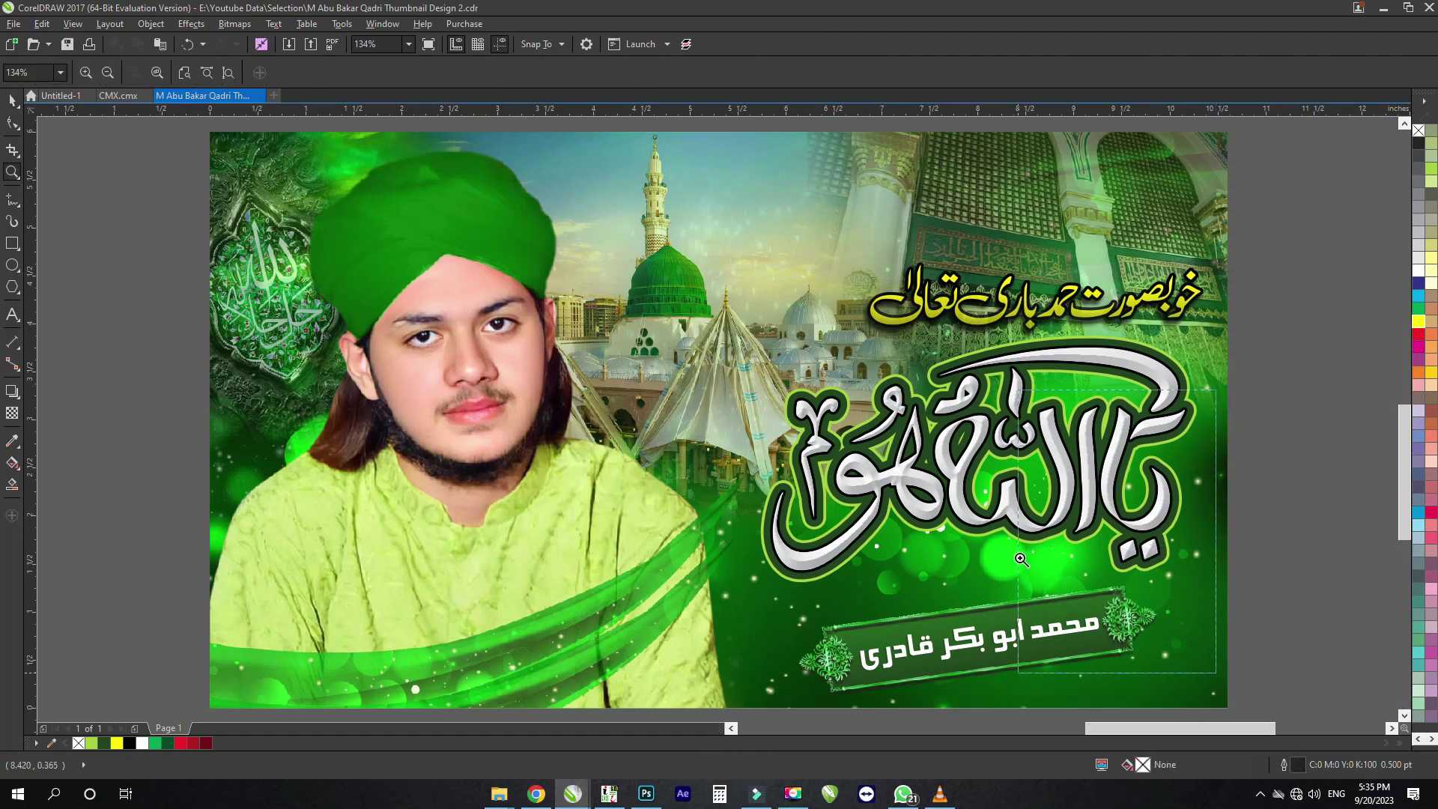
pyautogui.click(890, 469)
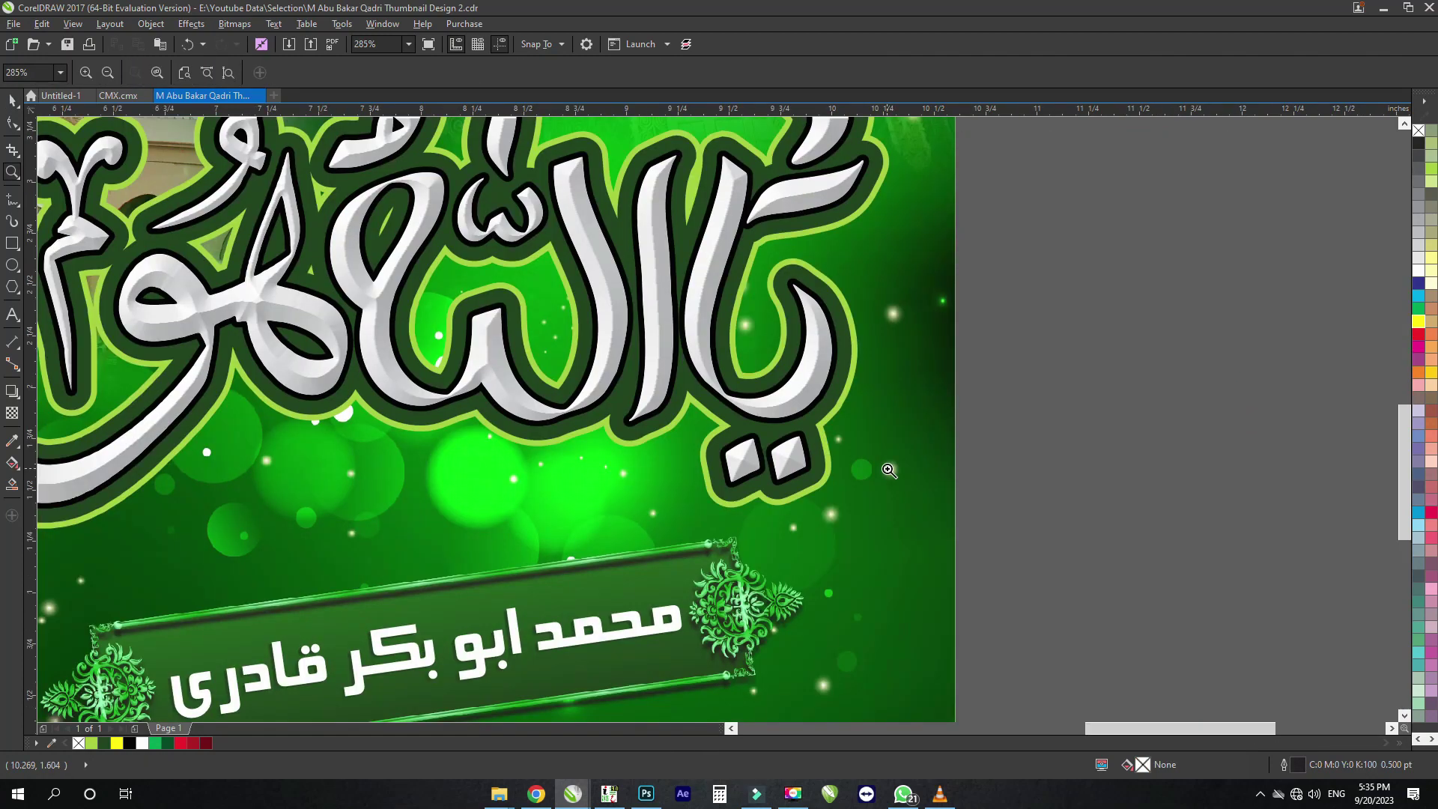
pyautogui.press('space')
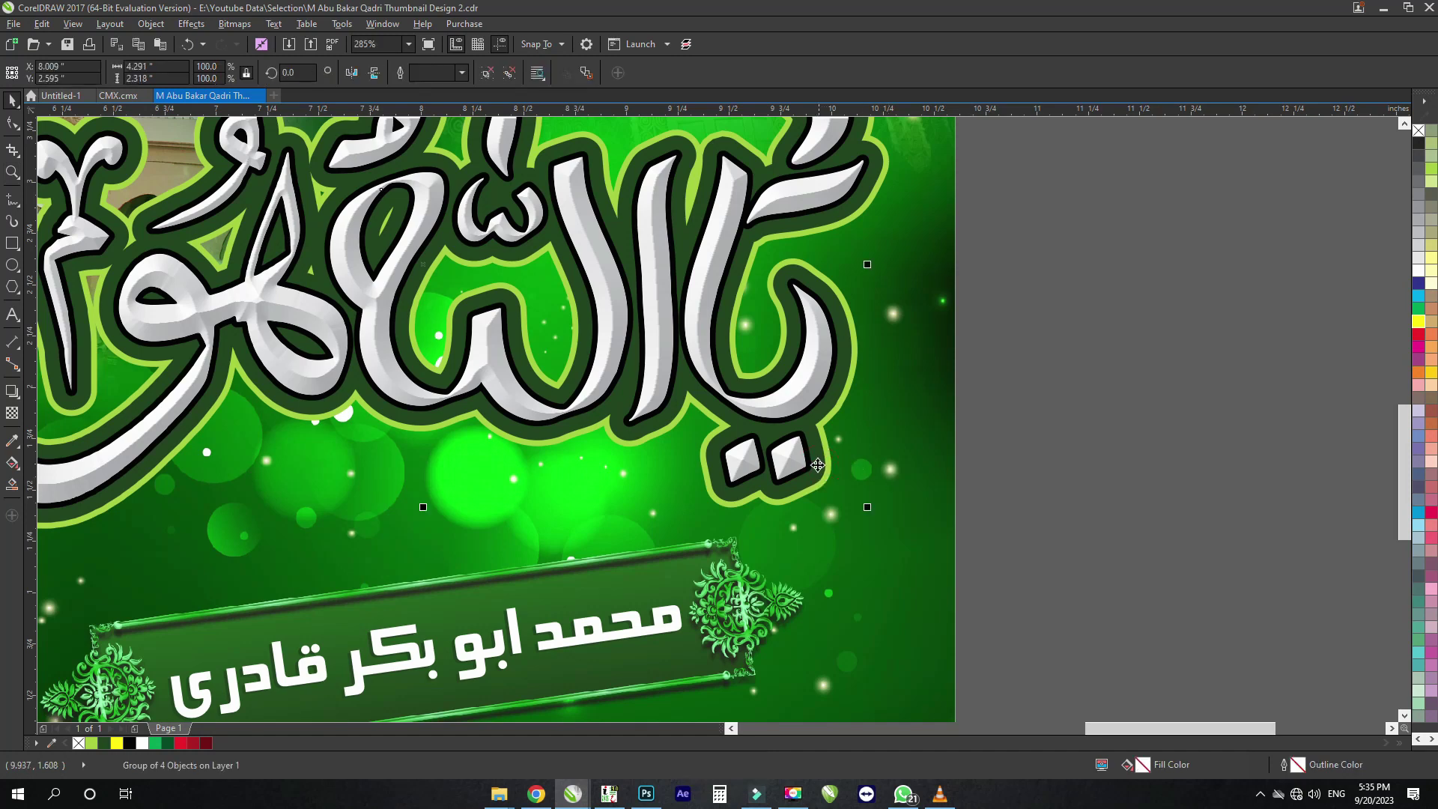
# Try shifting the grouped title calligraphy upward on the thumbnail and undo the move
pyautogui.click(806, 379)
pyautogui.hotkey('ctrl', 'z')
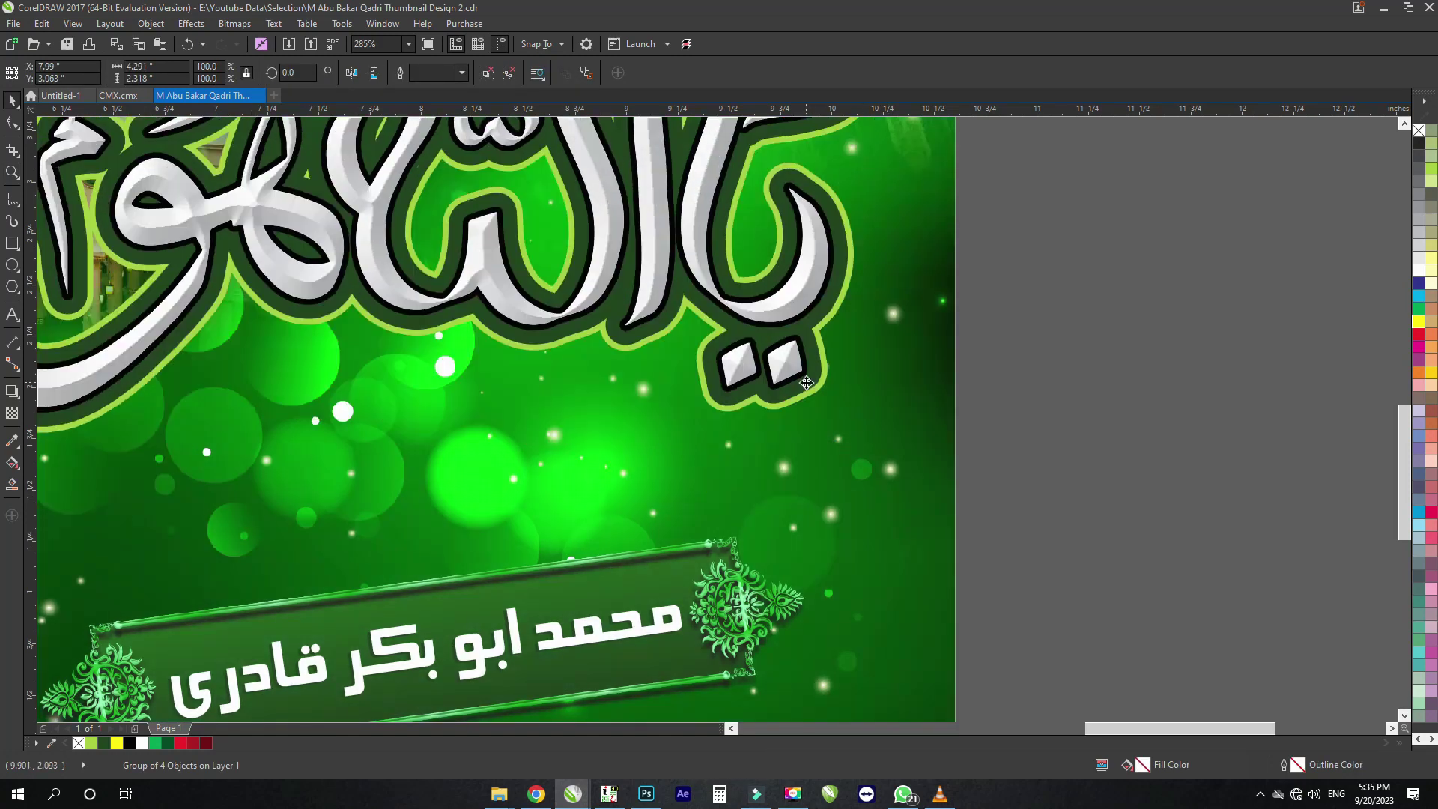
pyautogui.hotkey('ctrl', 'z')
# Ungroup the title calligraphy and select its outermost light-green outline layer, undoing a small trial move of it
pyautogui.hotkey('ctrl', 'u')
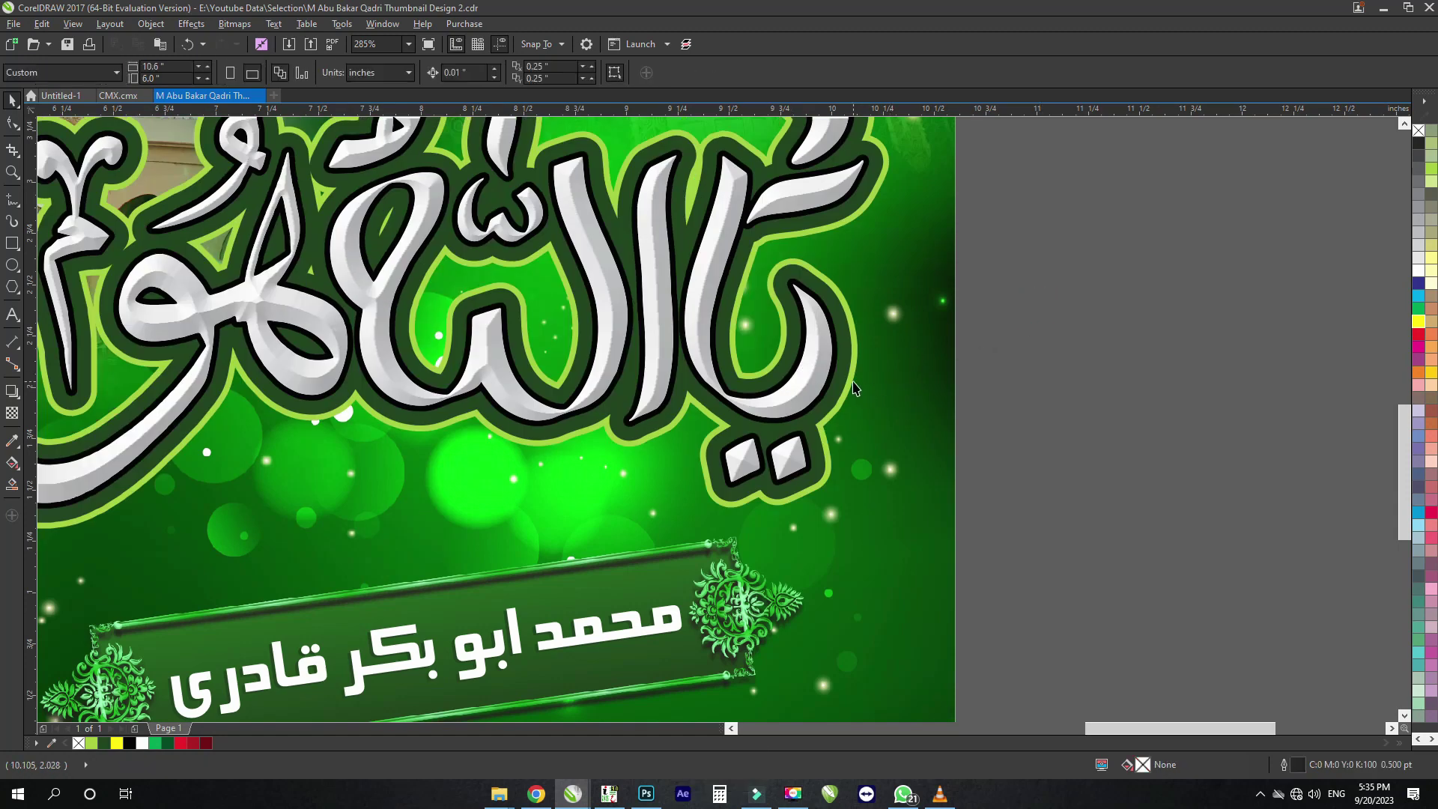
pyautogui.click(854, 382)
pyautogui.moveTo(854, 382); pyautogui.dragTo(868, 391)
pyautogui.hotkey('ctrl', 'z')
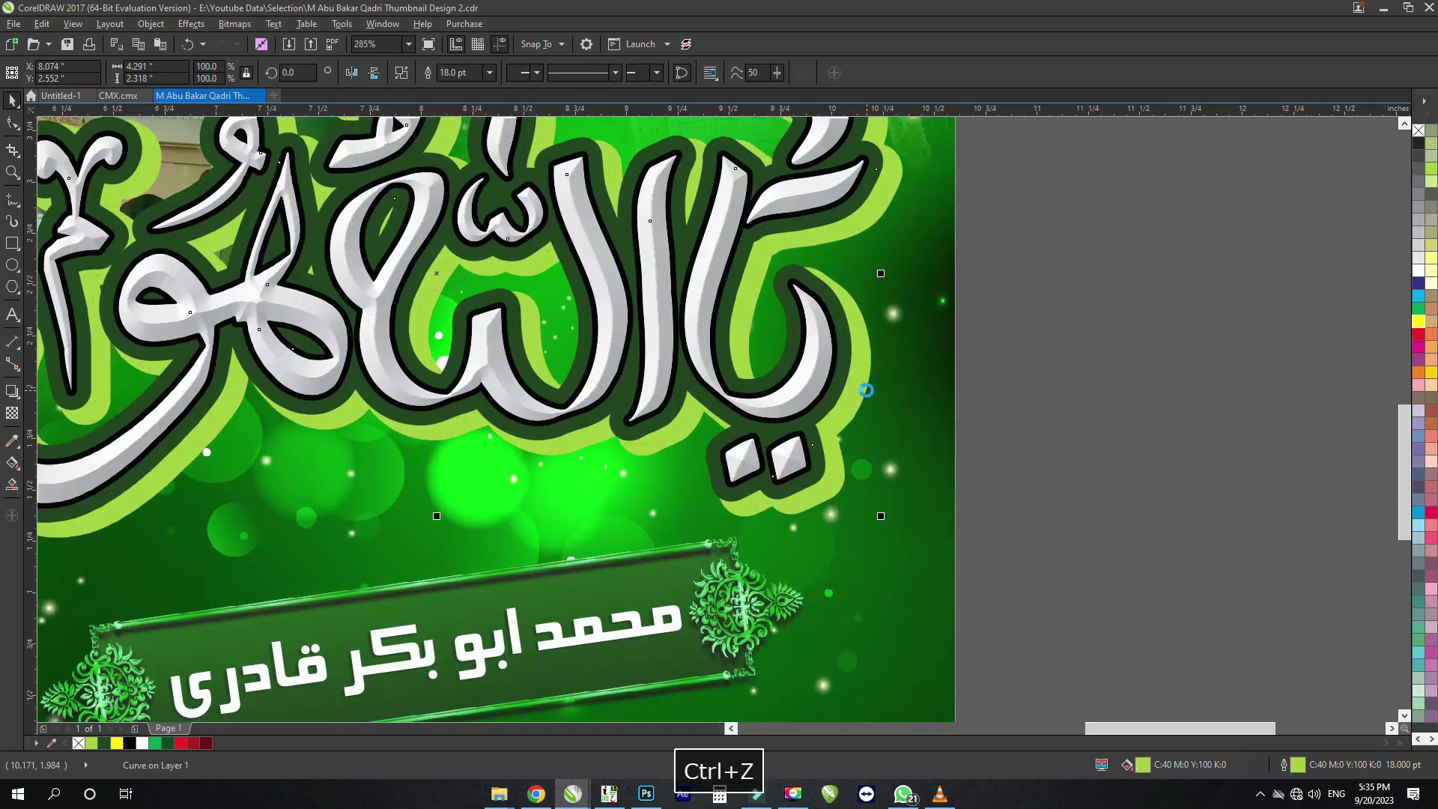
# Add a drop shadow running slightly downward from the light-green outline, with opacity 75 and feathering 10
pyautogui.click(12, 390)
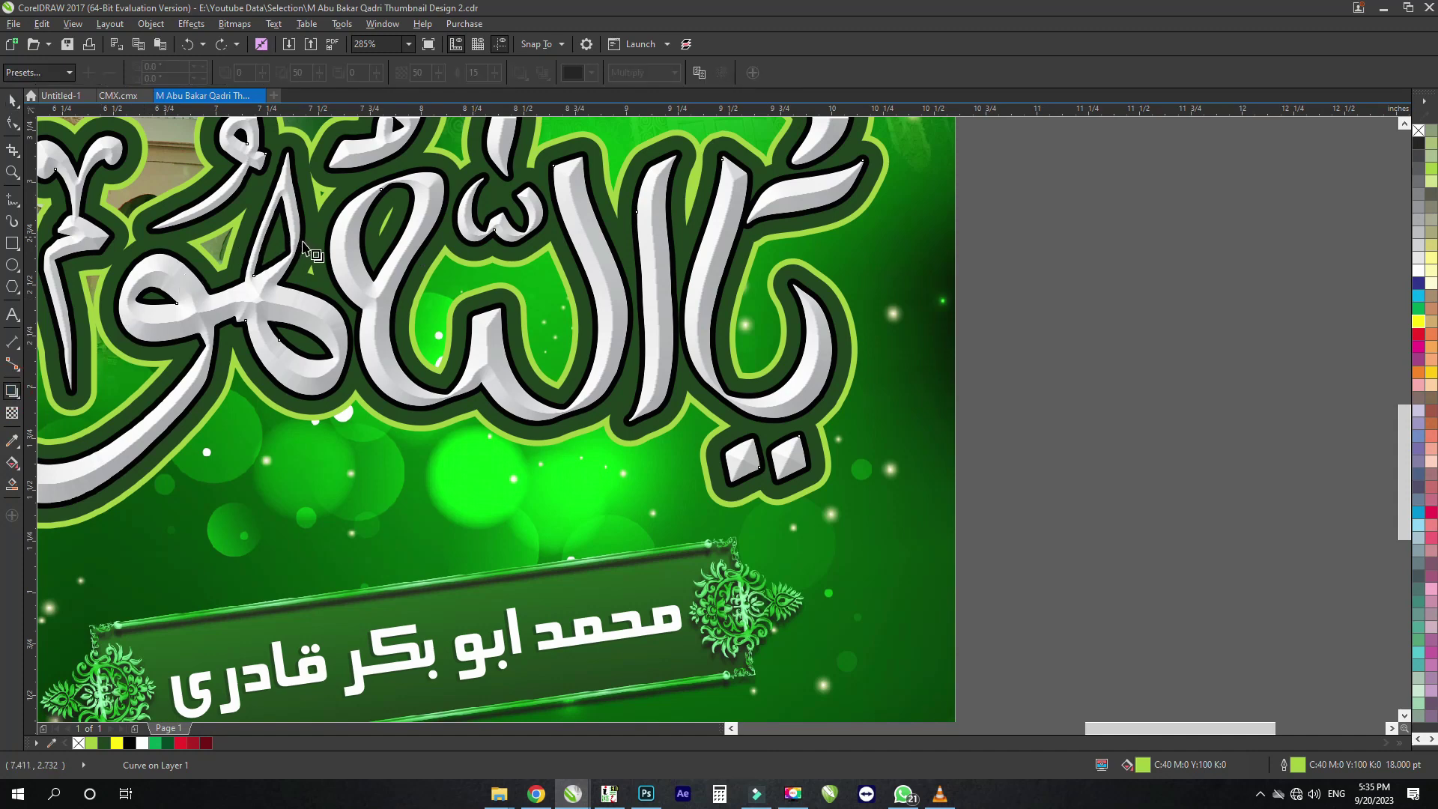
pyautogui.moveTo(424, 264); pyautogui.dragTo(487, 556)
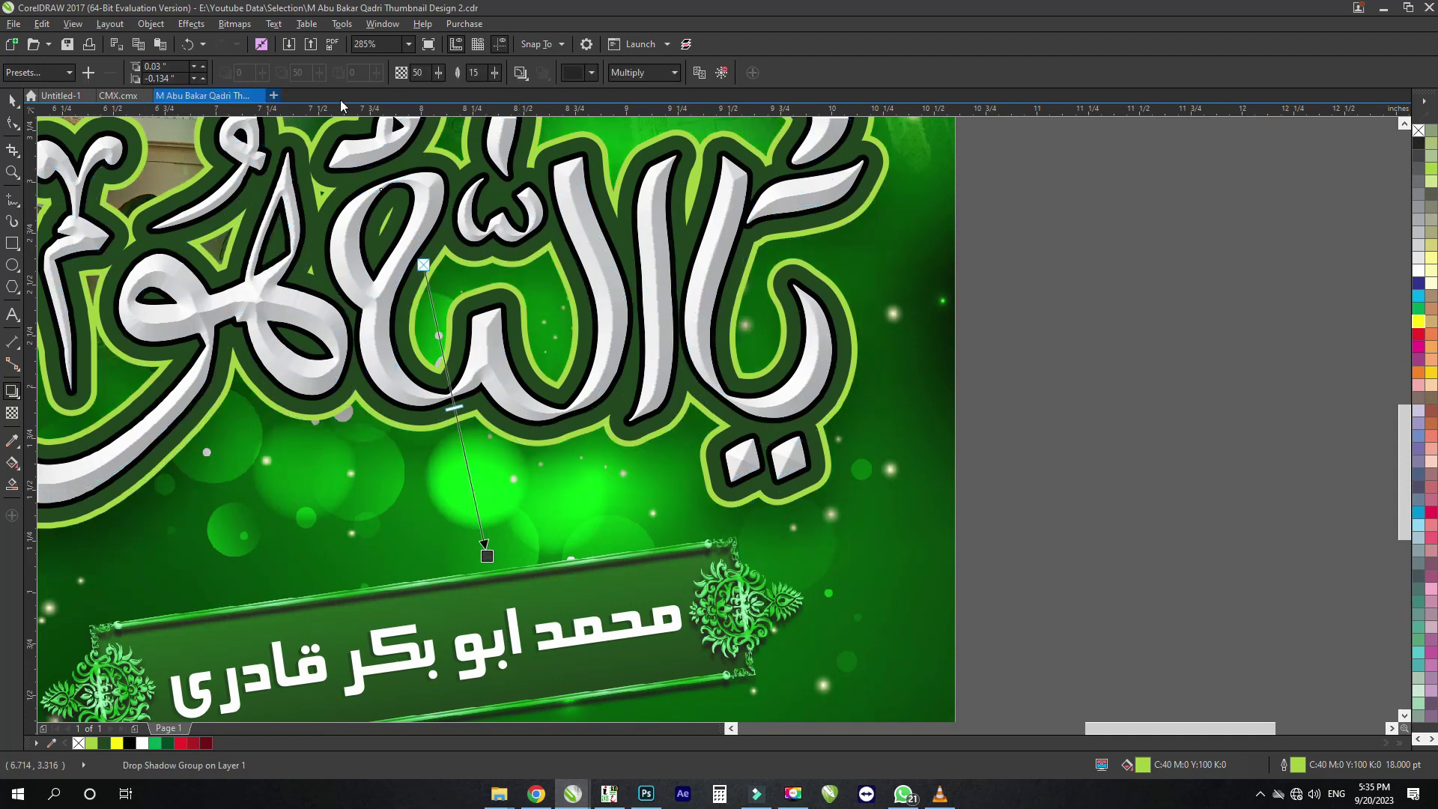
pyautogui.write('75')
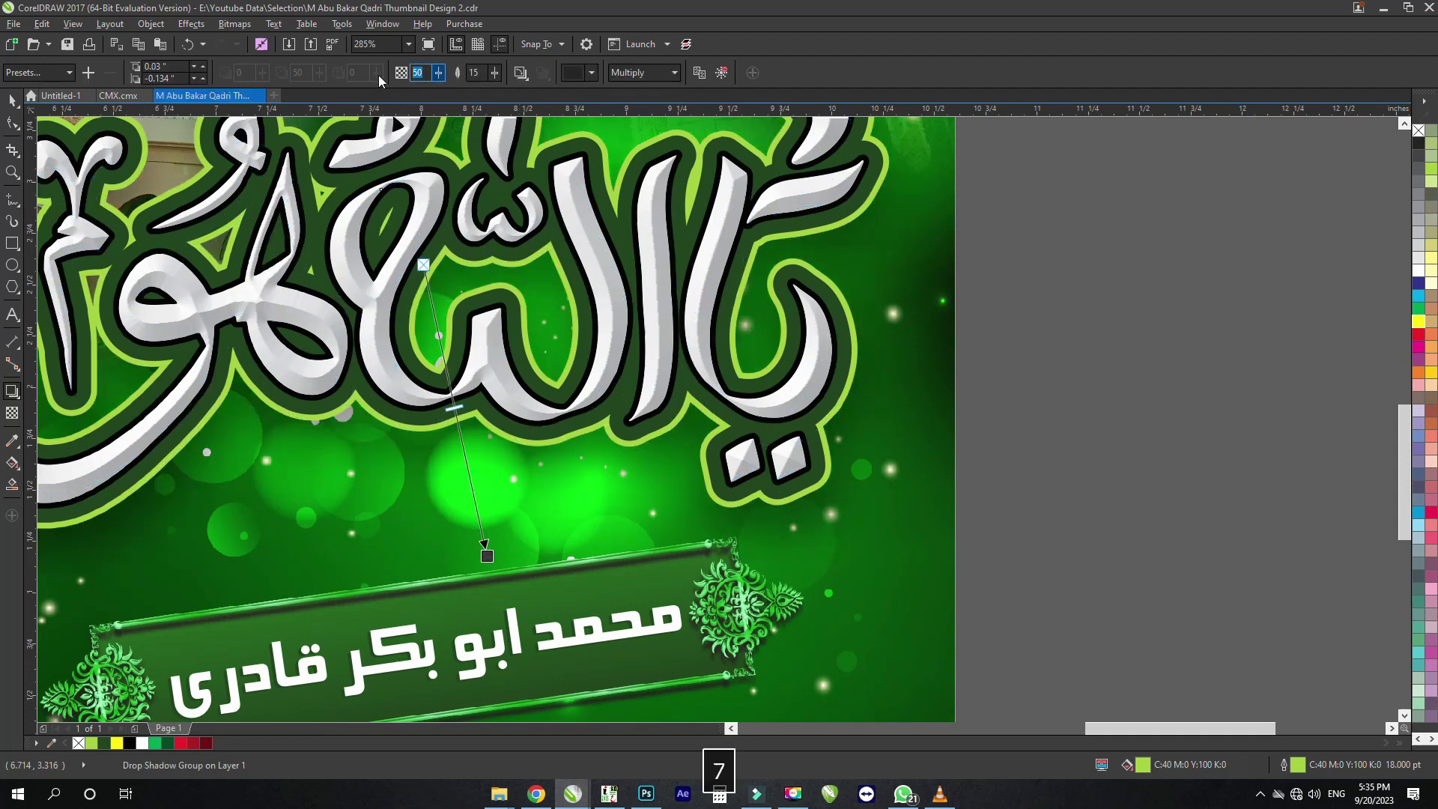
pyautogui.press('Tab')
pyautogui.write('10')
pyautogui.press('Return')
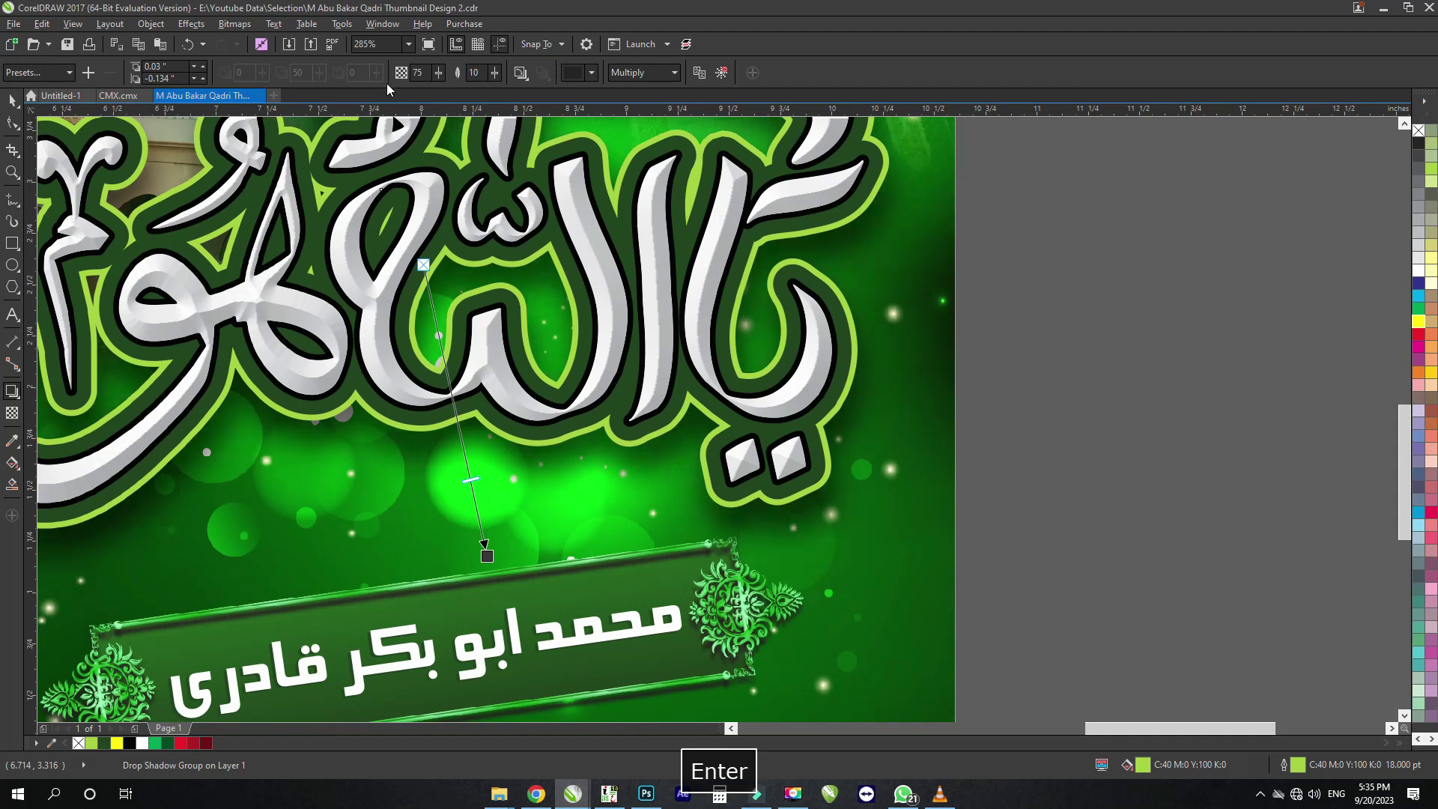
# Recolour the calligraphy's drop shadow with a dark green sampled from the thumbnail background and adjusted in the colour picker
pyautogui.click(591, 73)
pyautogui.click(623, 111)
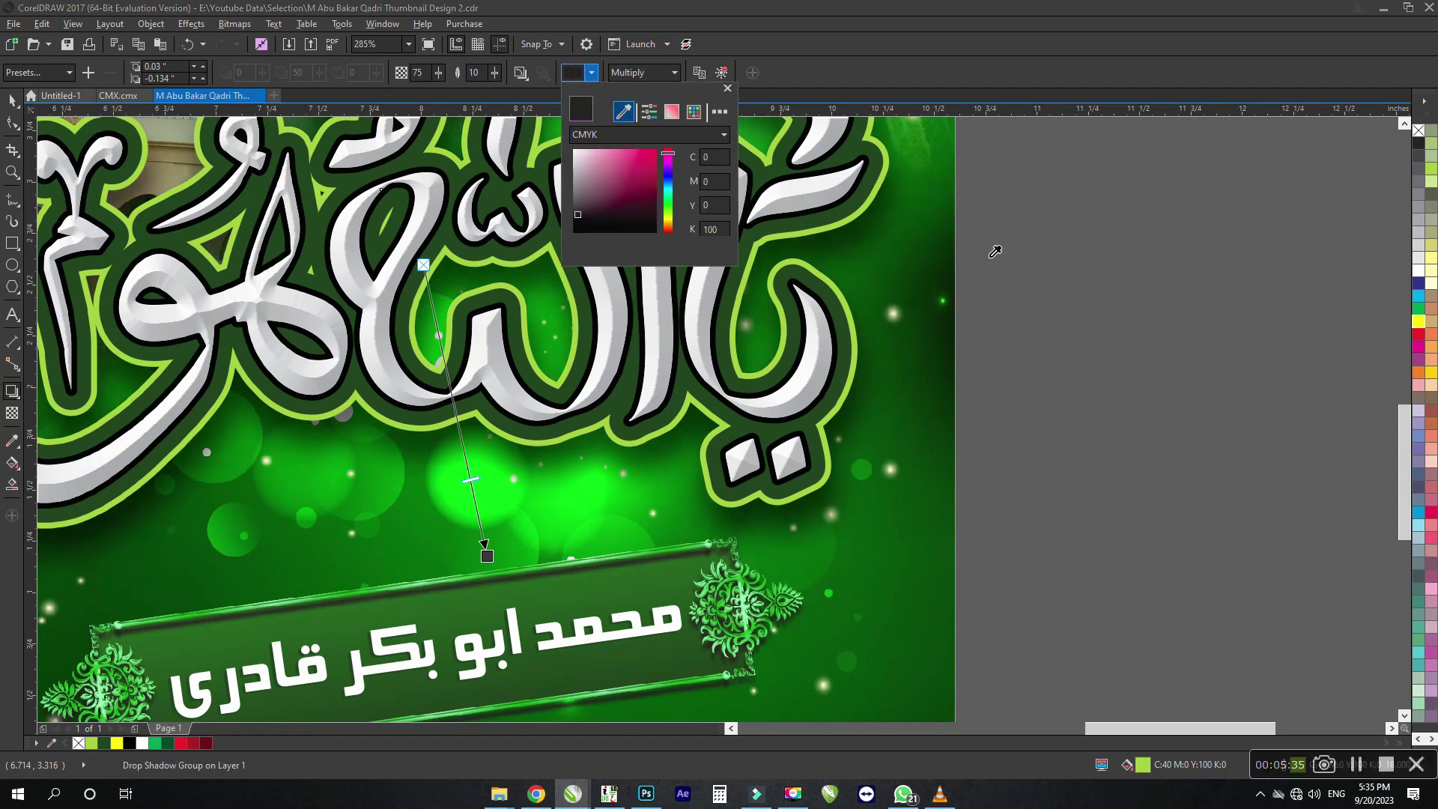
pyautogui.click(946, 321)
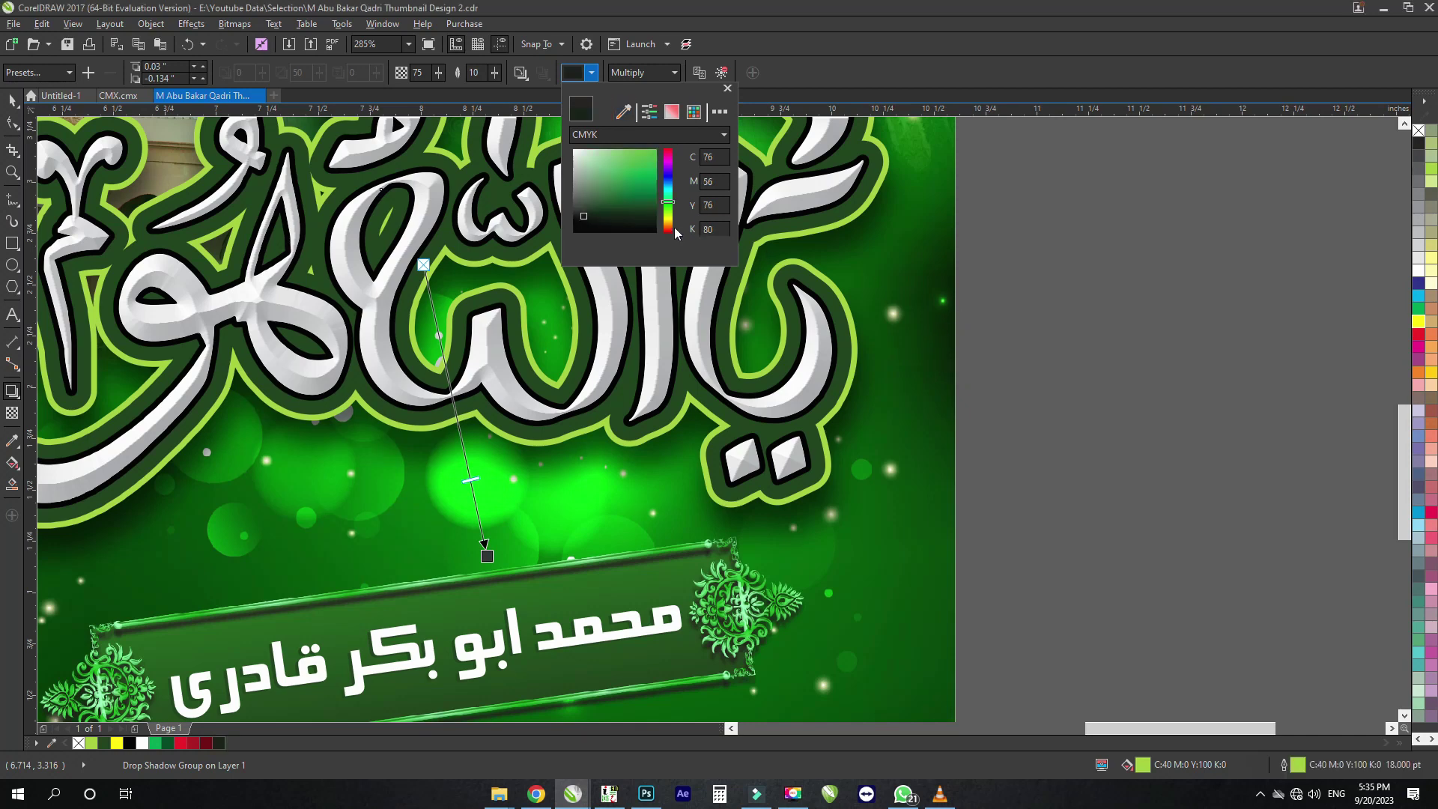
pyautogui.click(652, 213)
pyautogui.click(1046, 376)
pyautogui.hotkey('ctrl', 'space')
pyautogui.scroll(-2, 1046, 376)
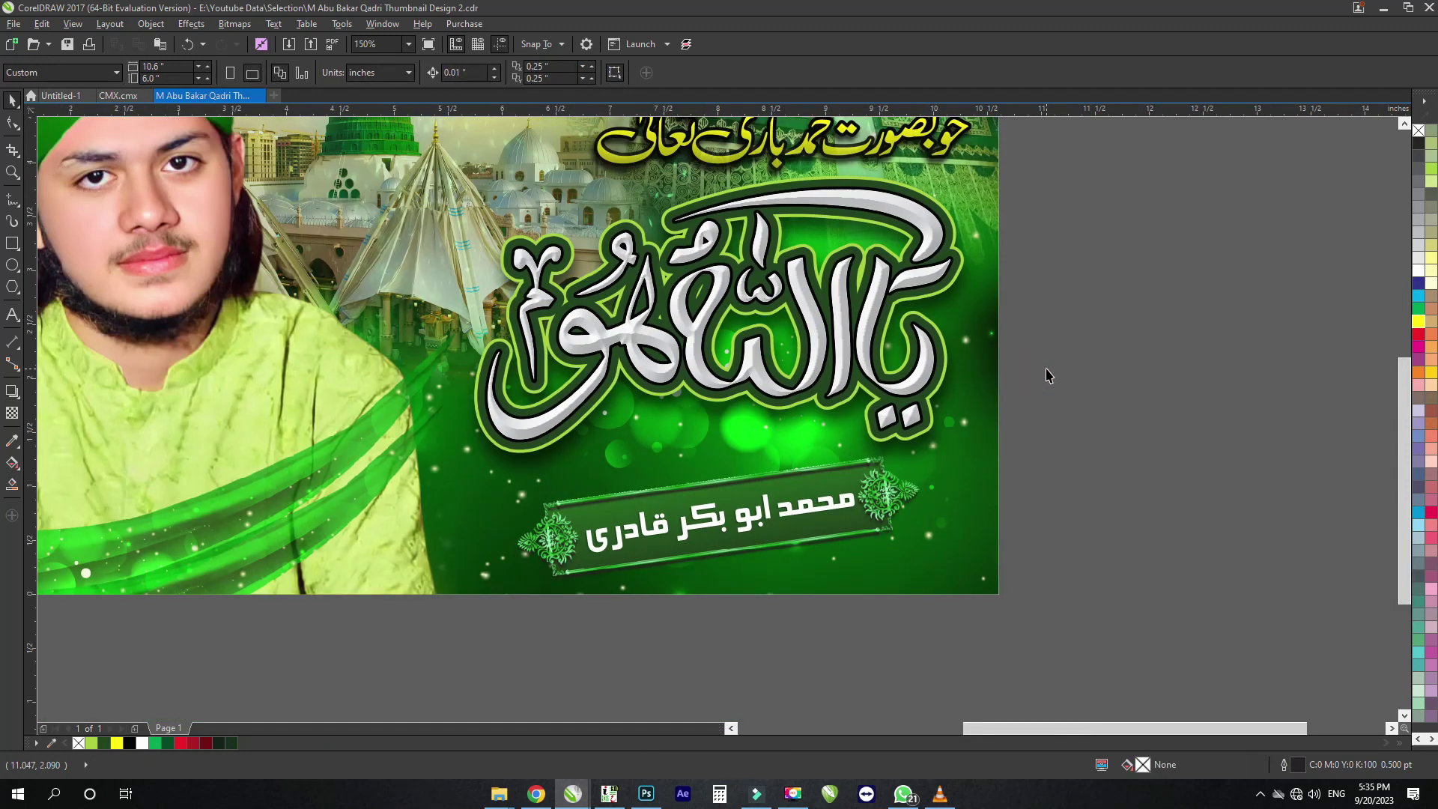
# Select the white name text on the green banner and examine it in close-up, undoing any trial change
pyautogui.scroll(2, 823, 515)
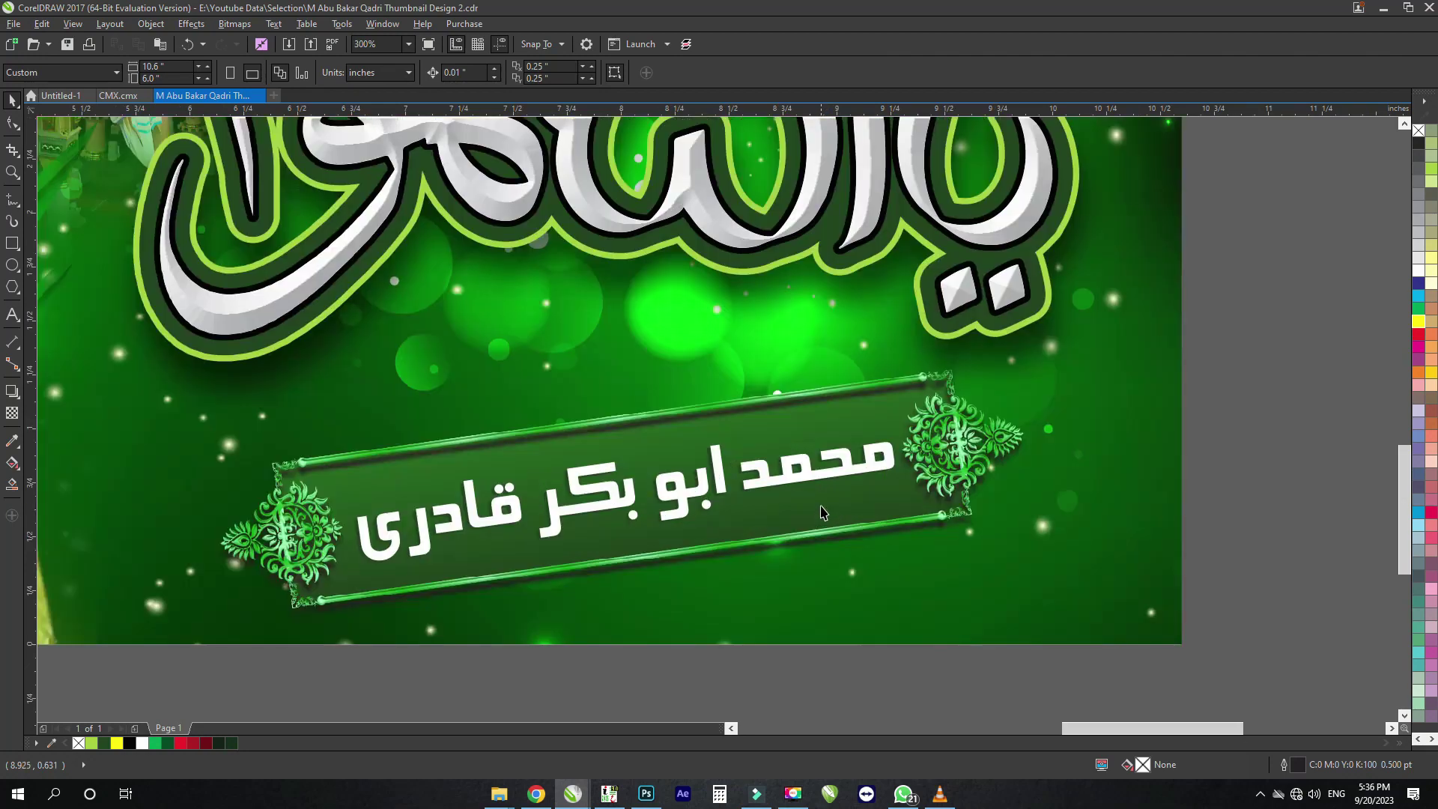
pyautogui.click(822, 471)
pyautogui.keyDown('alt'); pyautogui.click(822, 468); pyautogui.keyUp('alt')
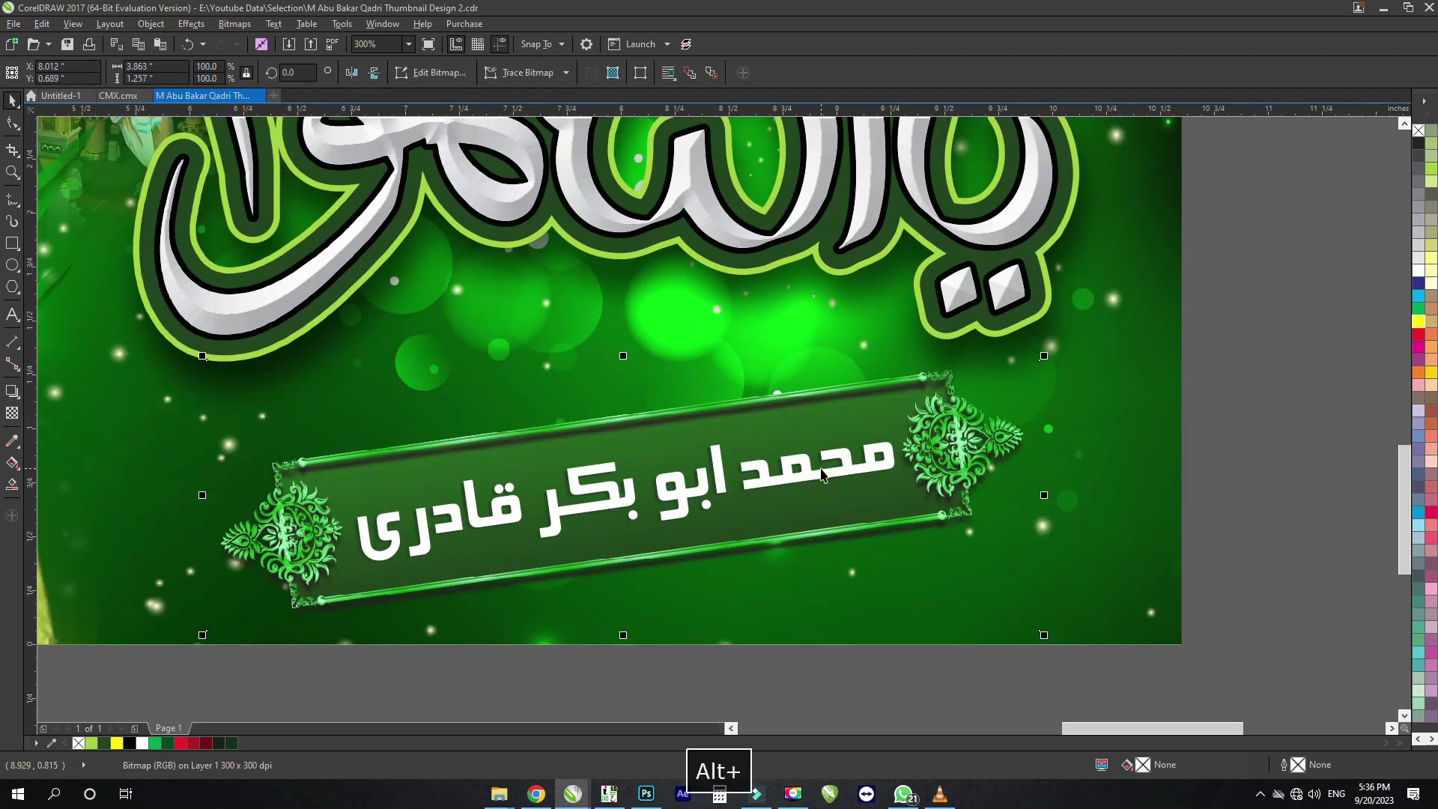
pyautogui.hotkey('ctrl', 'z')
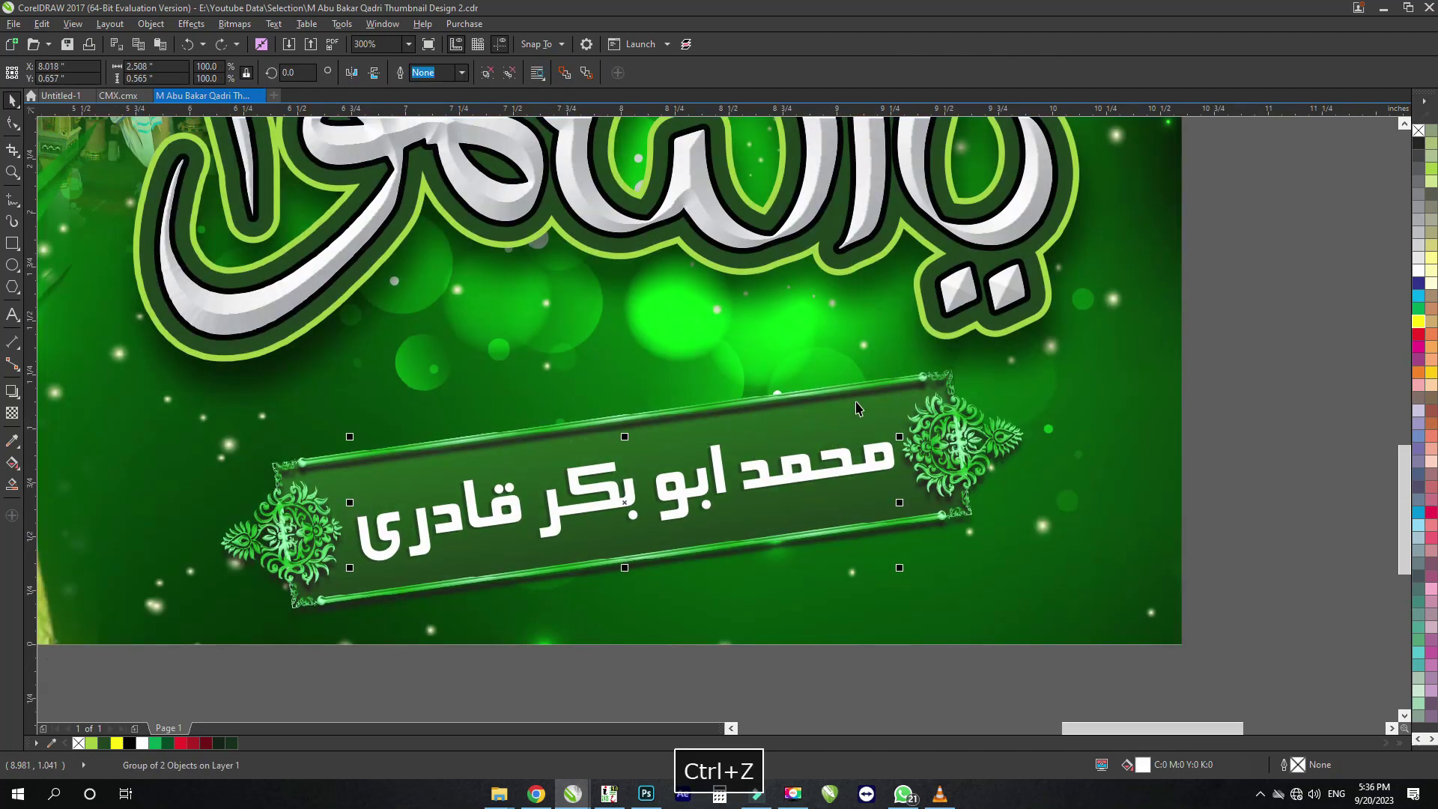
pyautogui.scroll(2, 573, 562)
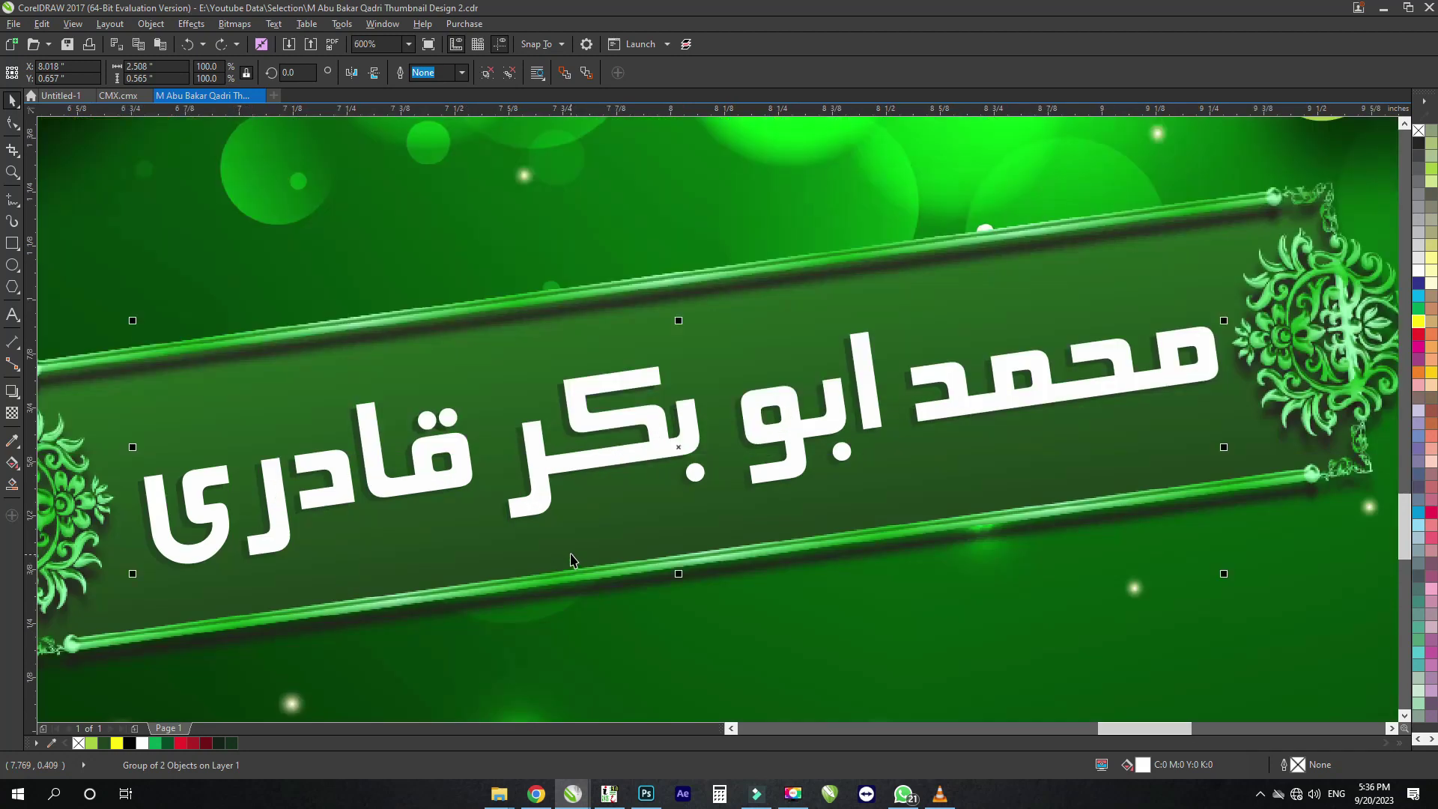
# Save the document, check the complete thumbnail in a full-screen preview, and clear the selection
pyautogui.press('F4')
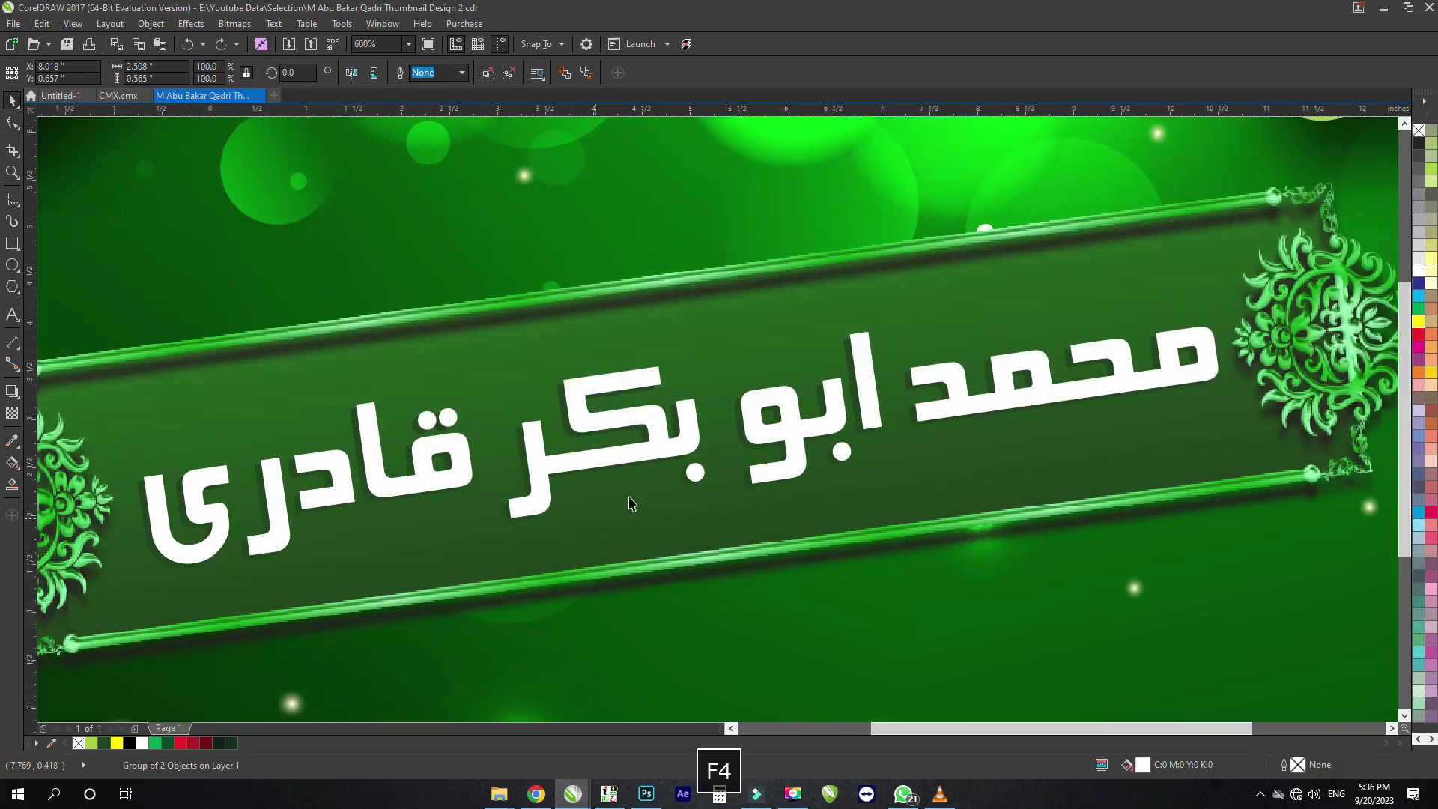
pyautogui.hotkey('ctrl', 's')
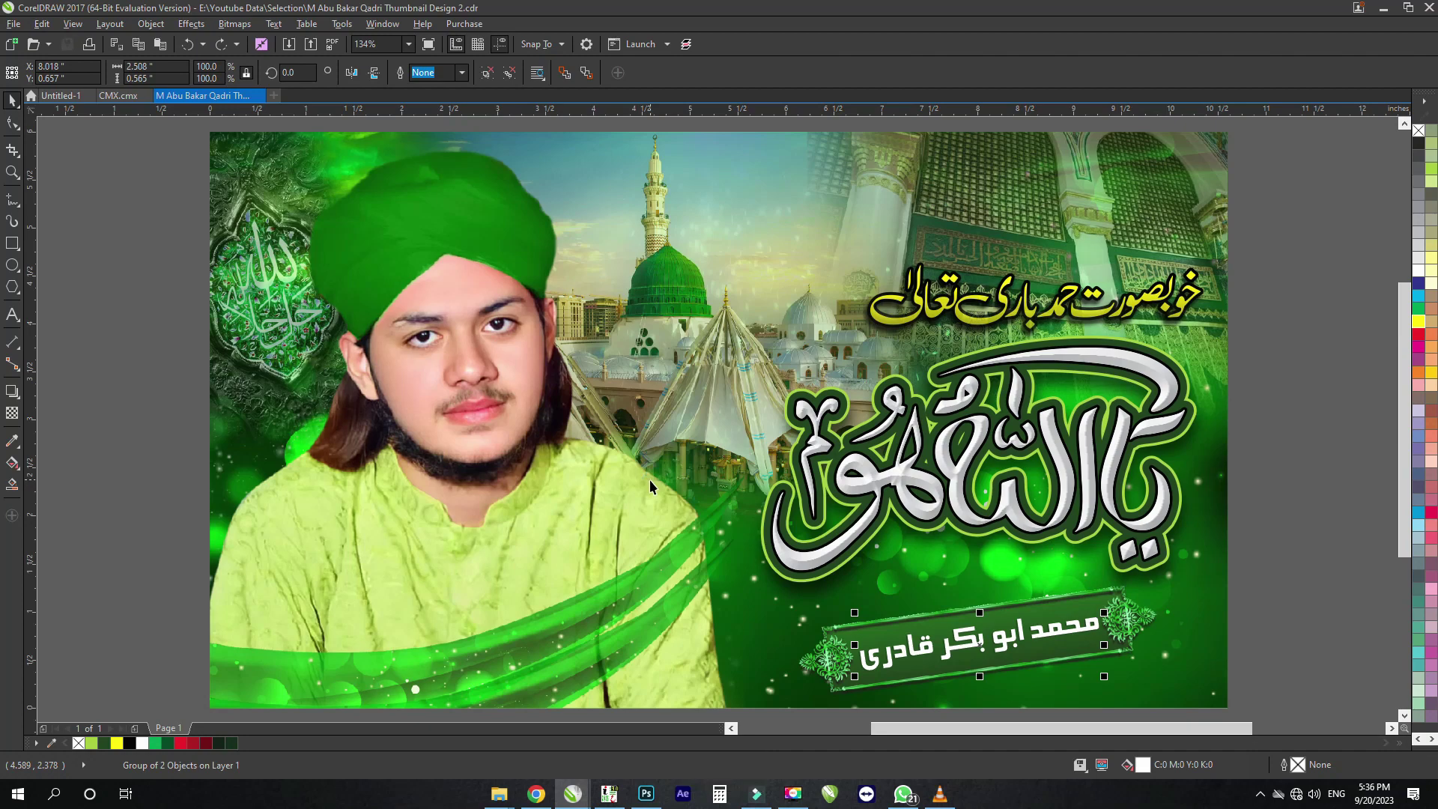
pyautogui.scroll(-3, 620, 326)
pyautogui.moveTo(962, 191); pyautogui.dragTo(375, 623)
pyautogui.press('F9')
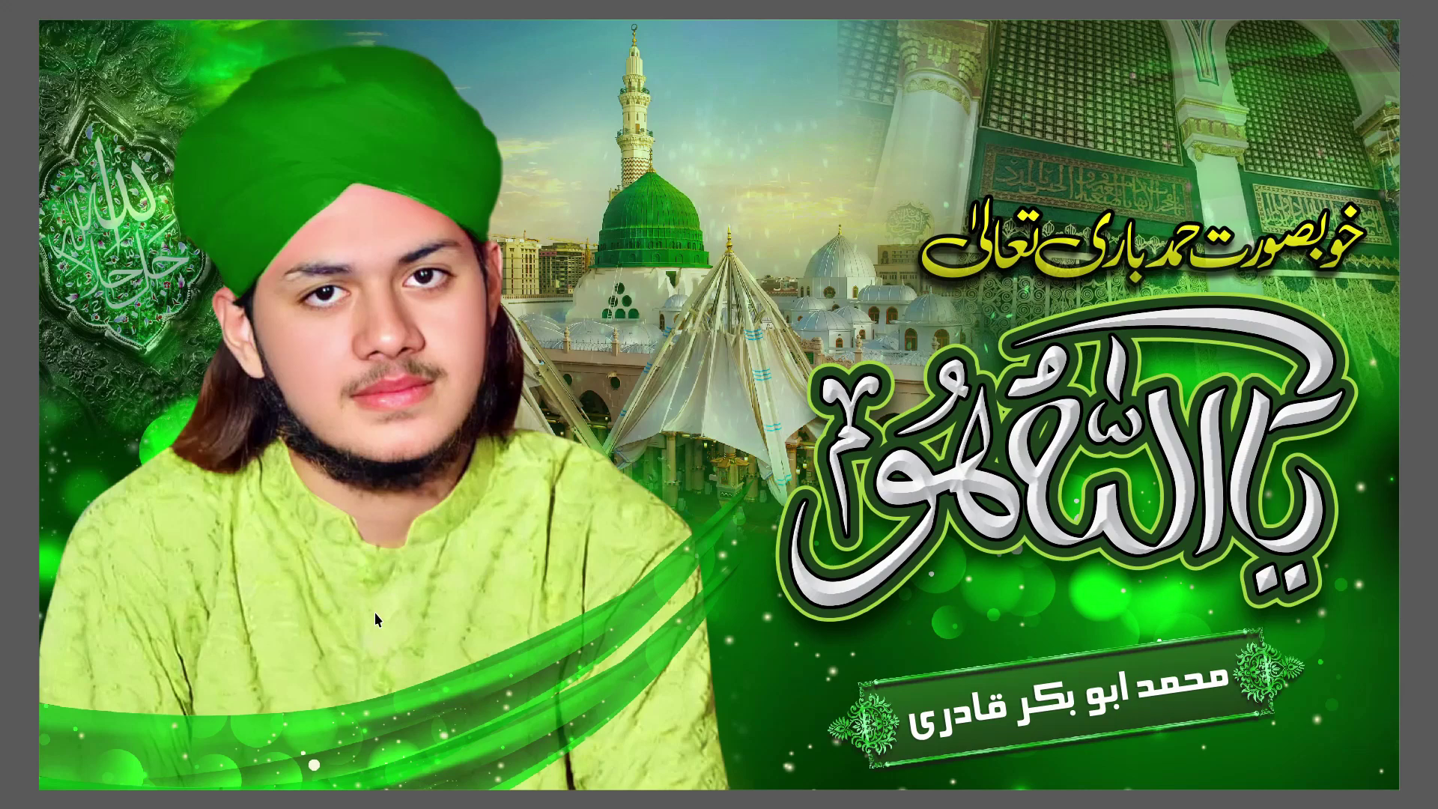
pyautogui.click(374, 613)
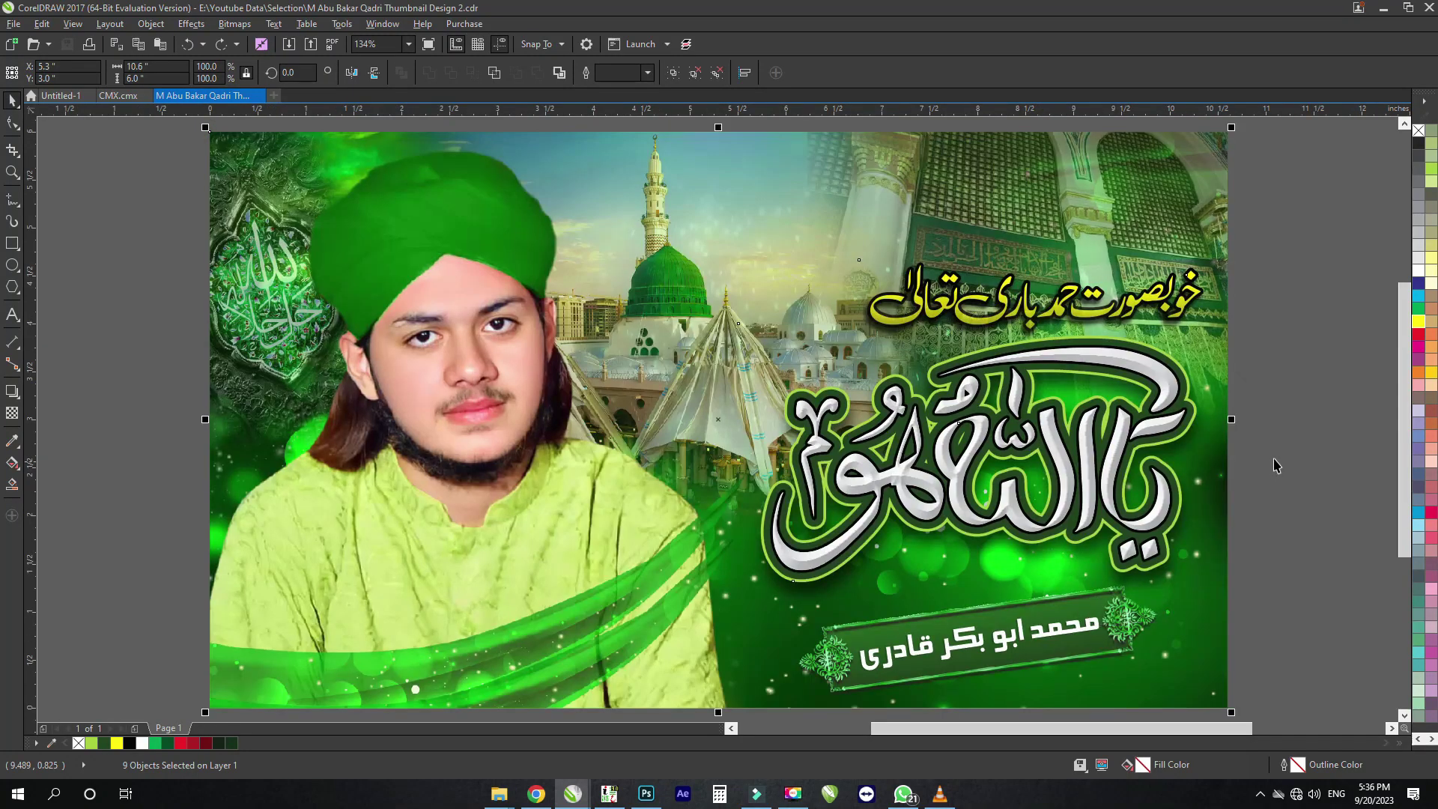
pyautogui.click(1300, 439)
pyautogui.click(1080, 764)
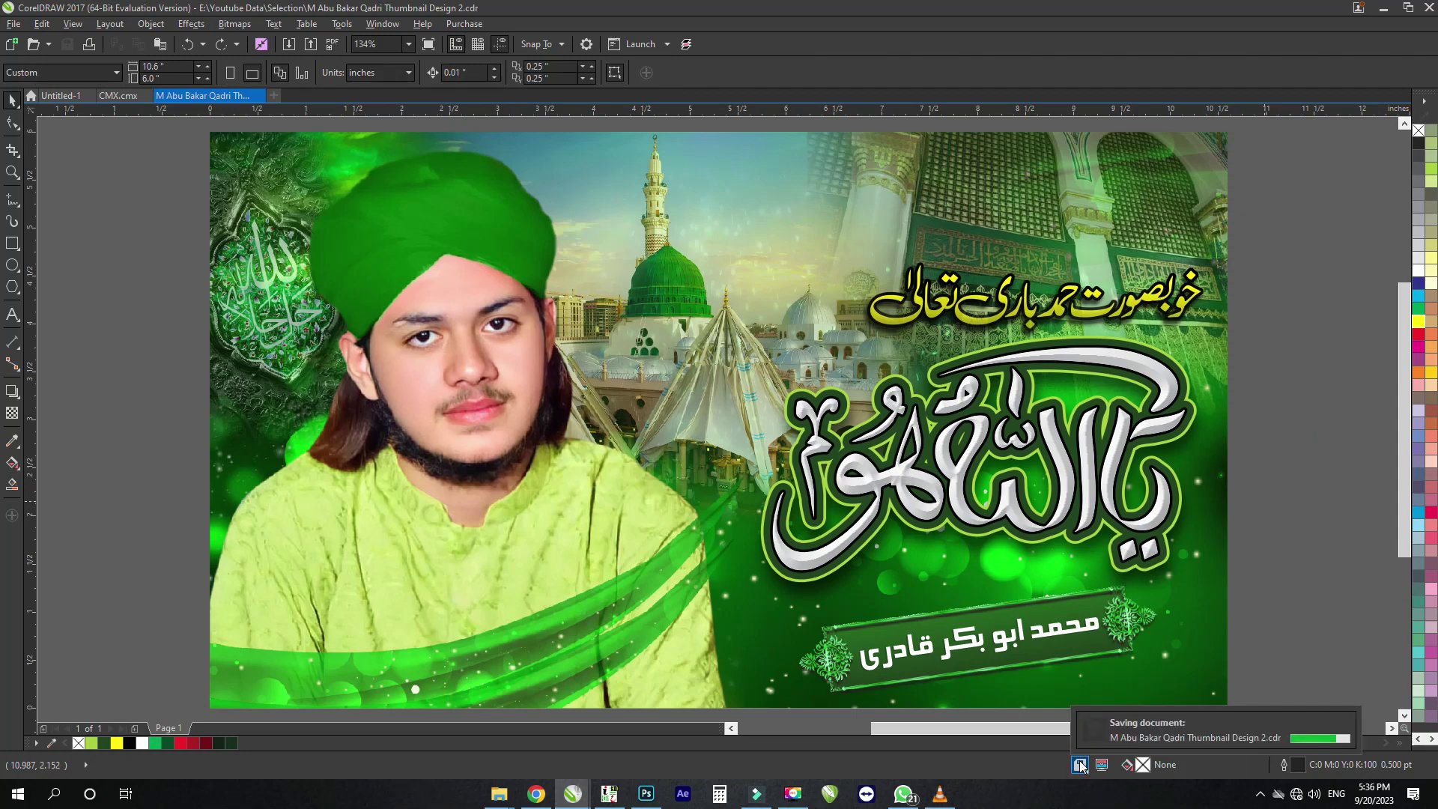